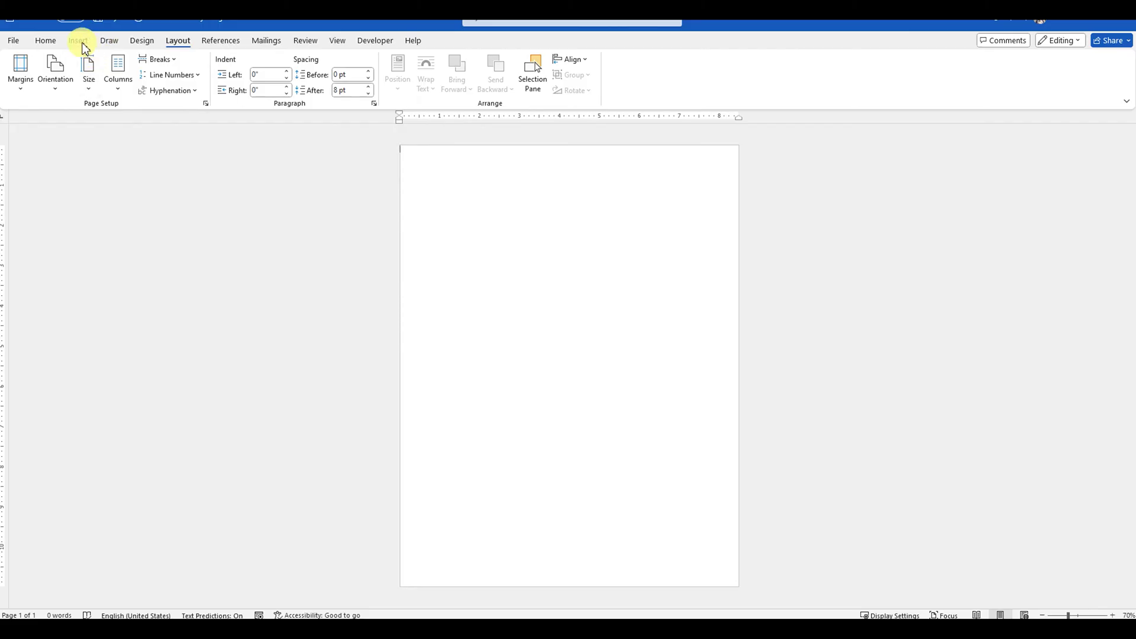
Step: Draw a rounded rectangle covering most of the page, with tighter corner rounding
left_click(173, 94)
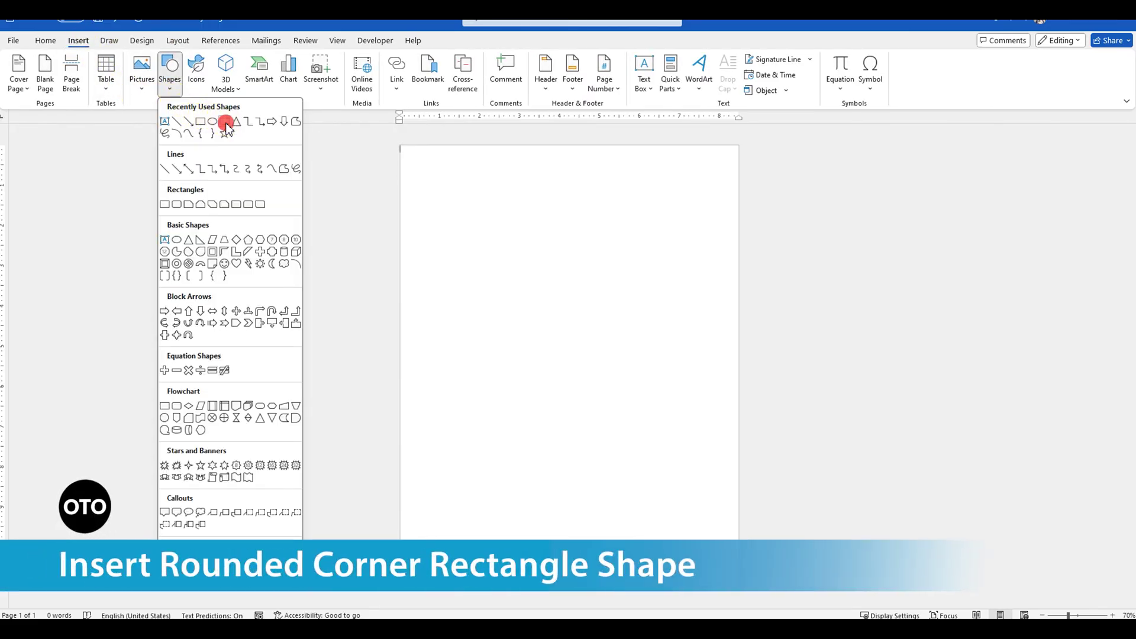
left_click(224, 122)
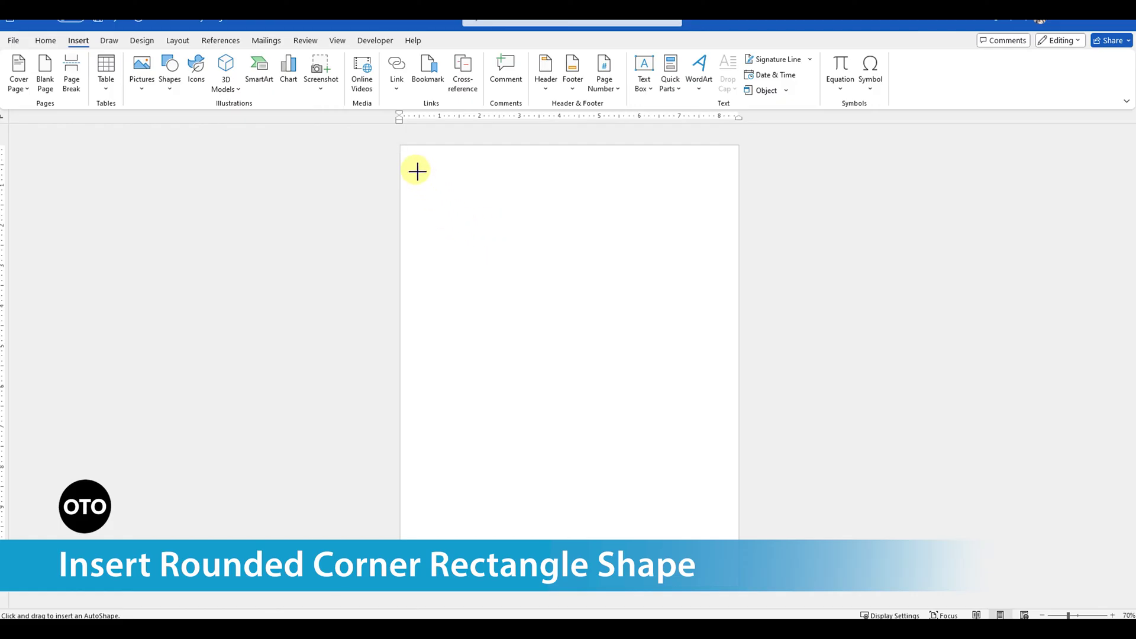
left_click_drag(422, 177, 721, 575)
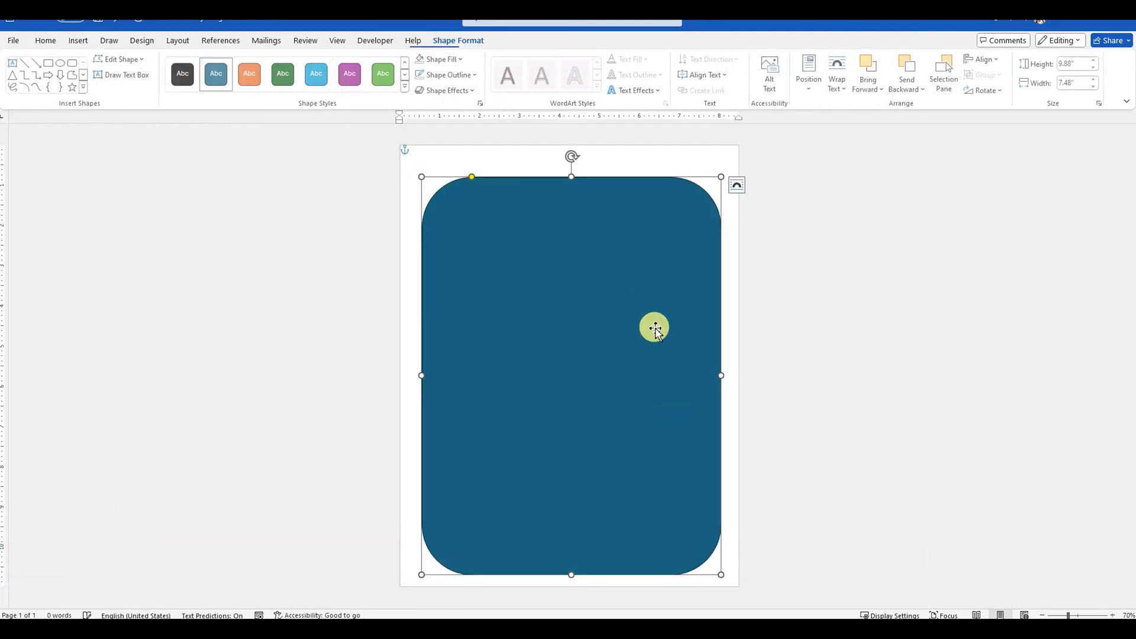
left_click_drag(473, 181, 452, 181)
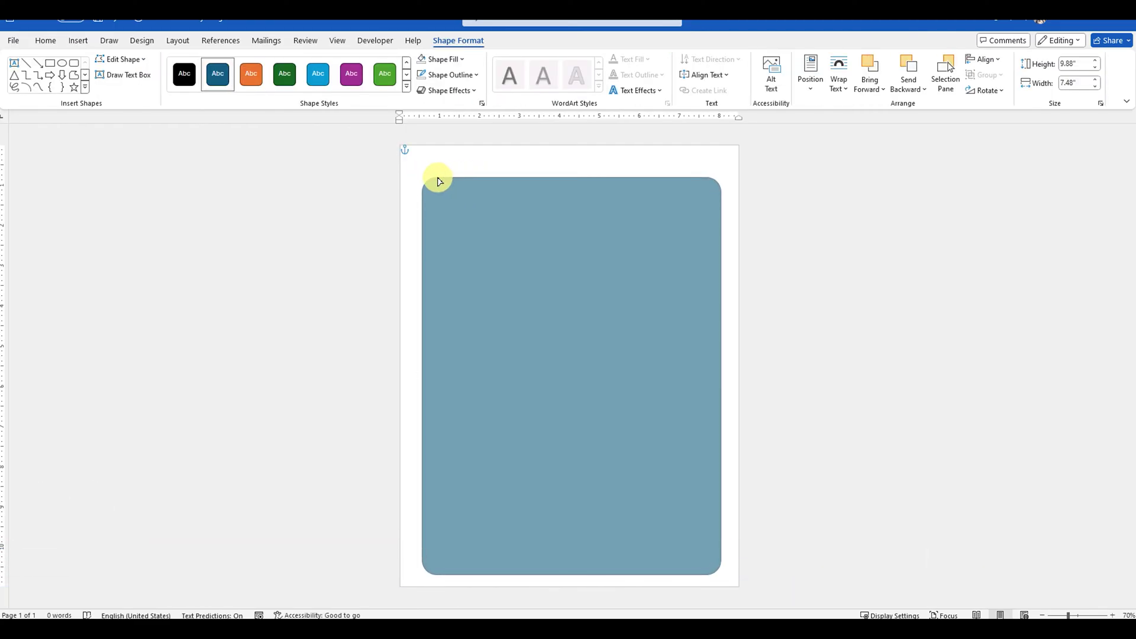
left_click_drag(435, 181, 434, 181)
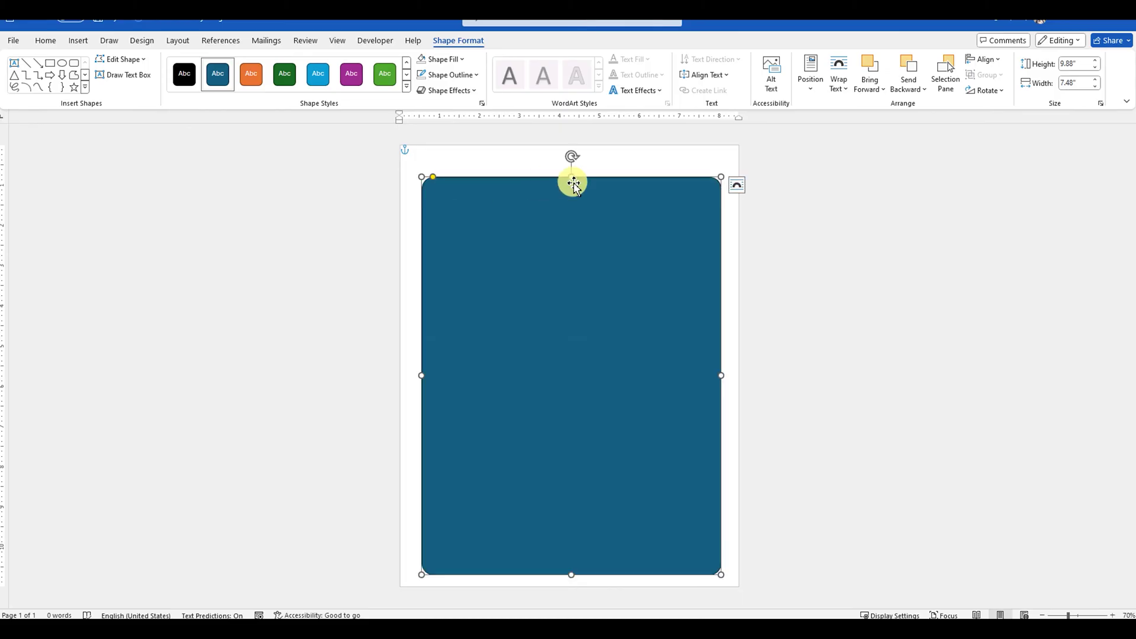
left_click_drag(572, 179, 571, 169)
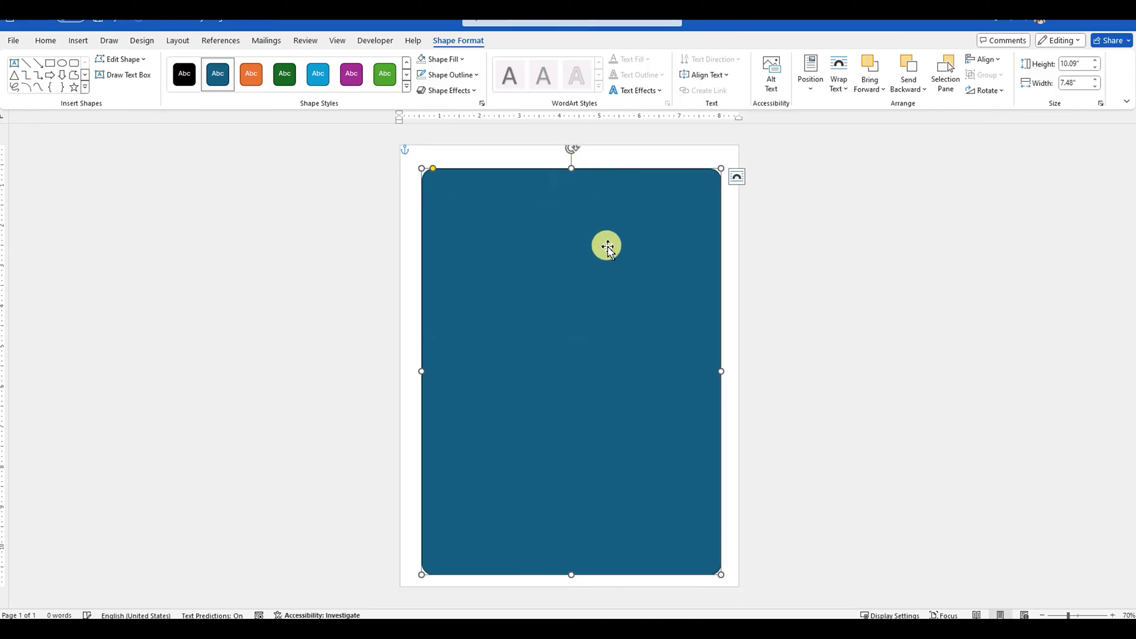
Step: Give the rectangle no fill and a dark-blue 4½ pt outline
right_click(517, 243)
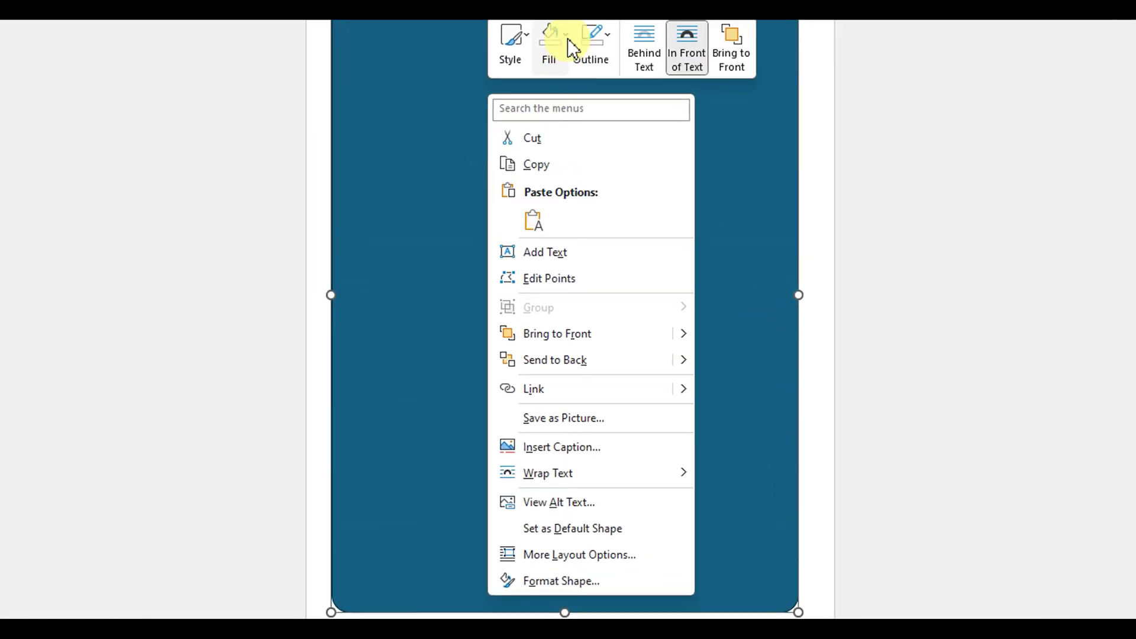
left_click(571, 47)
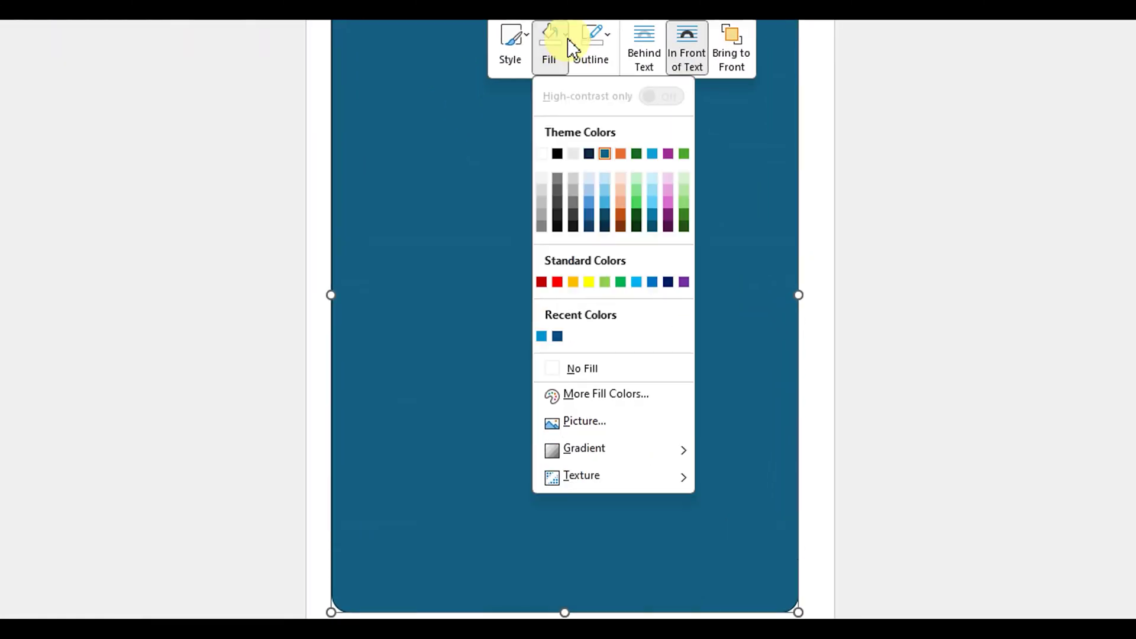
left_click(577, 368)
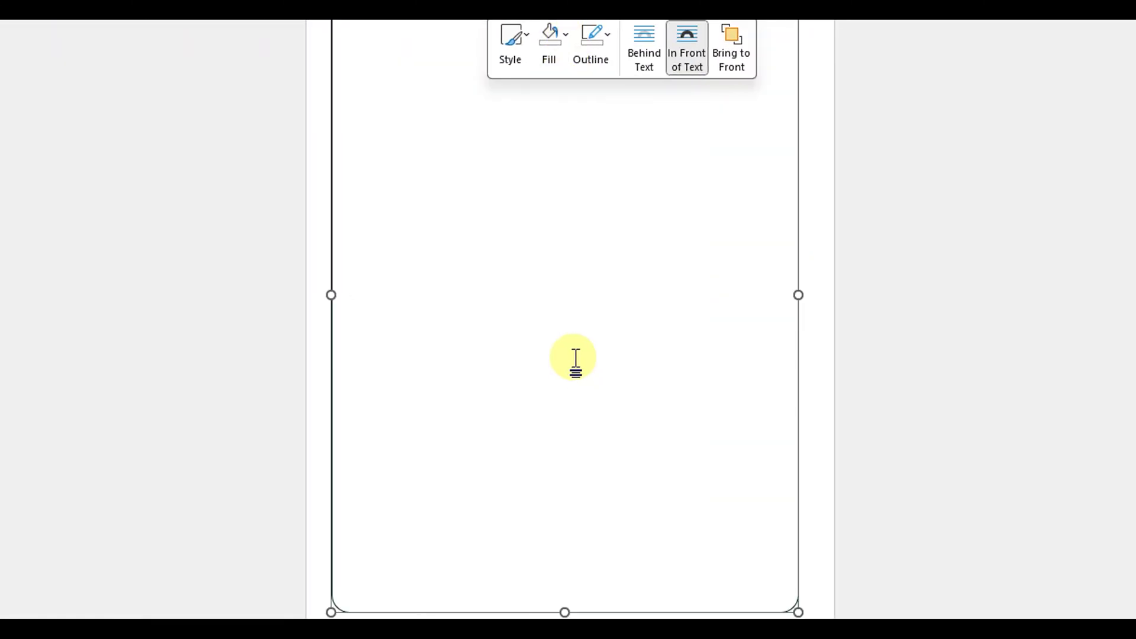
left_click(610, 43)
left_click(597, 335)
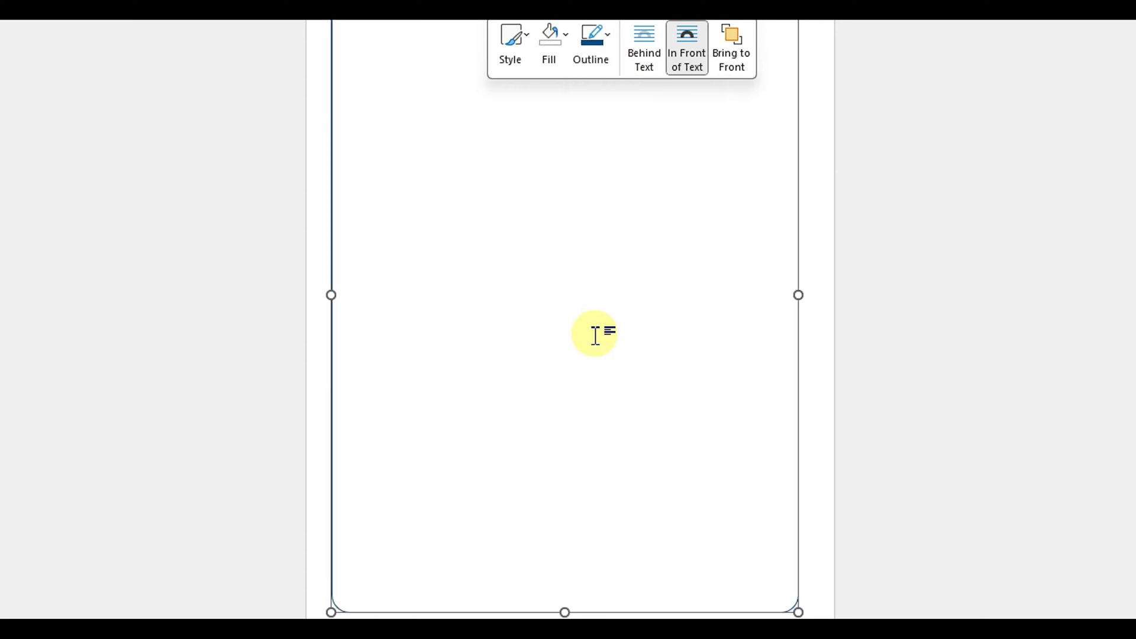
left_click(611, 40)
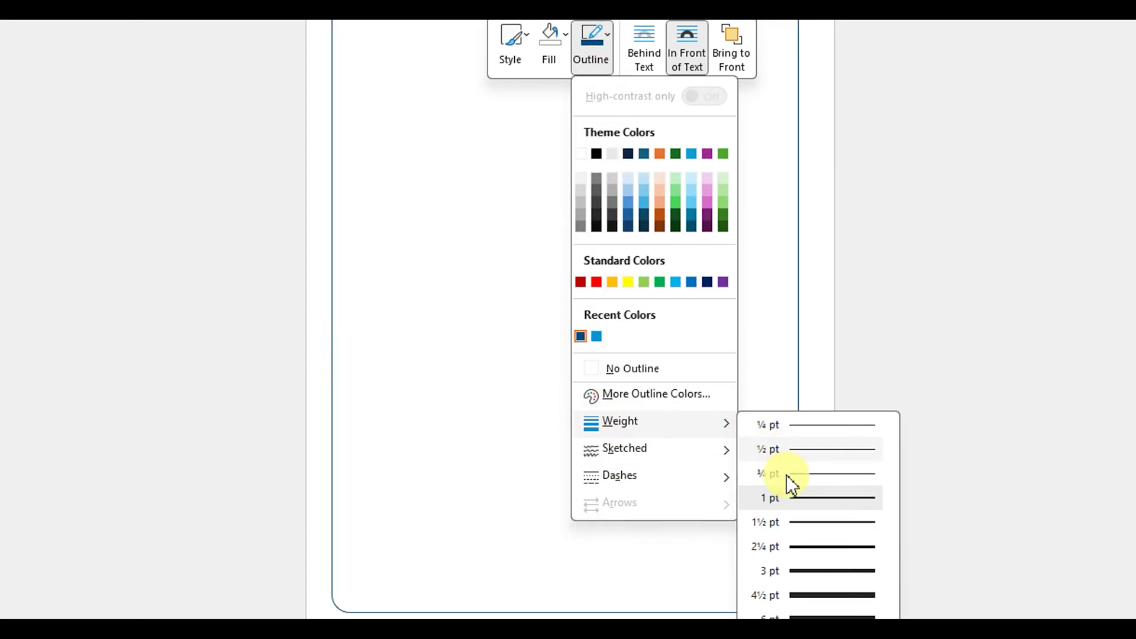
left_click(805, 594)
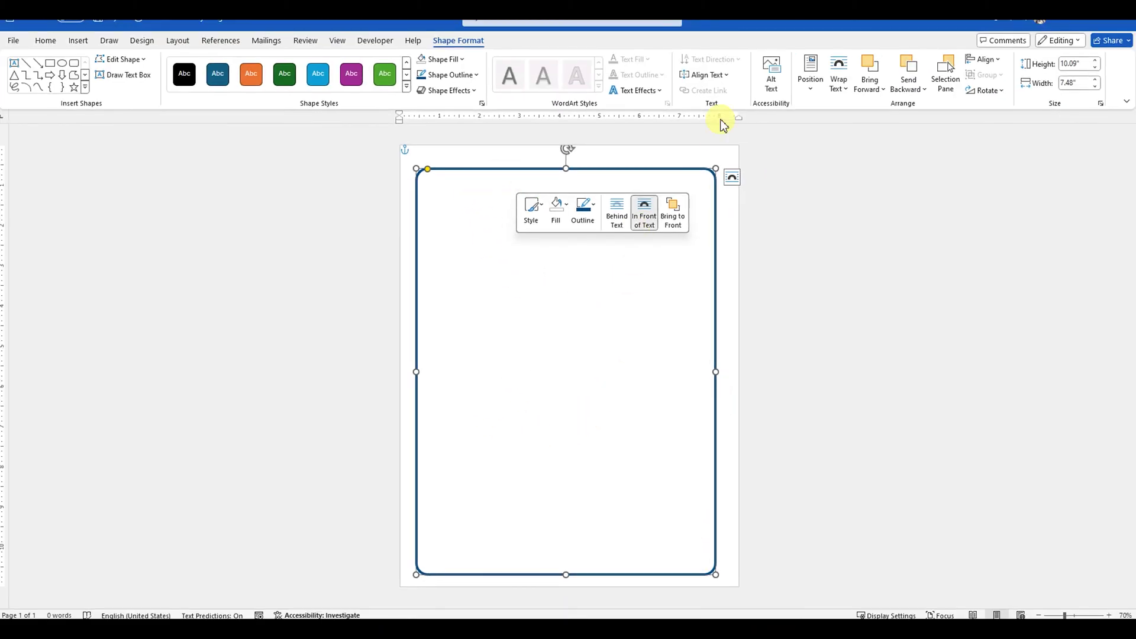
Step: Centre the thick frame horizontally and vertically on the page
left_click(1002, 65)
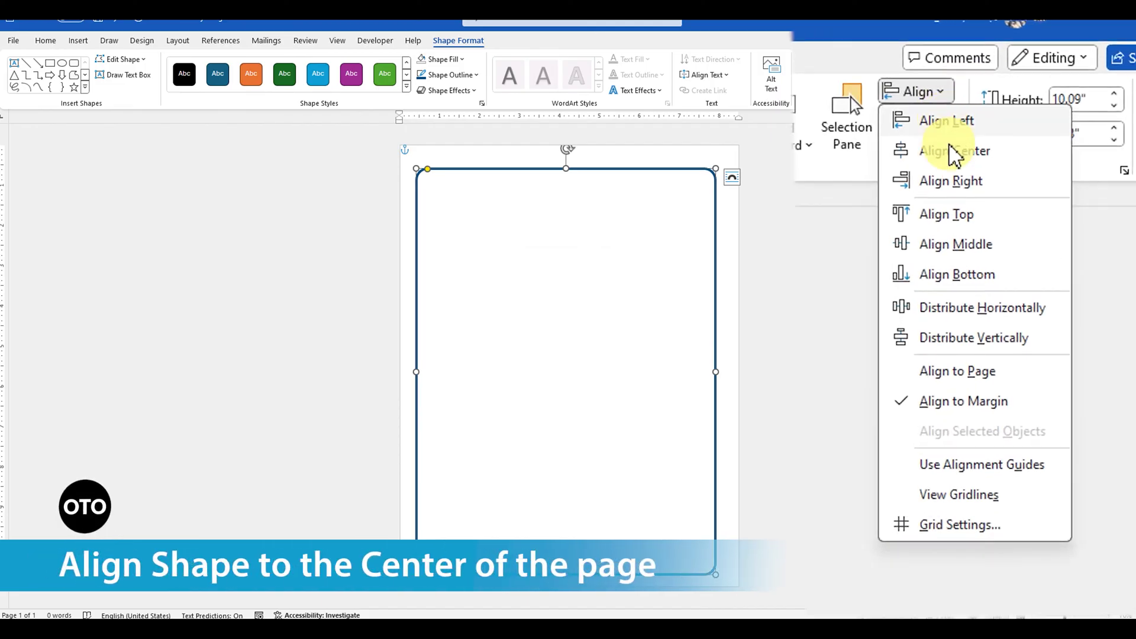
left_click(1004, 92)
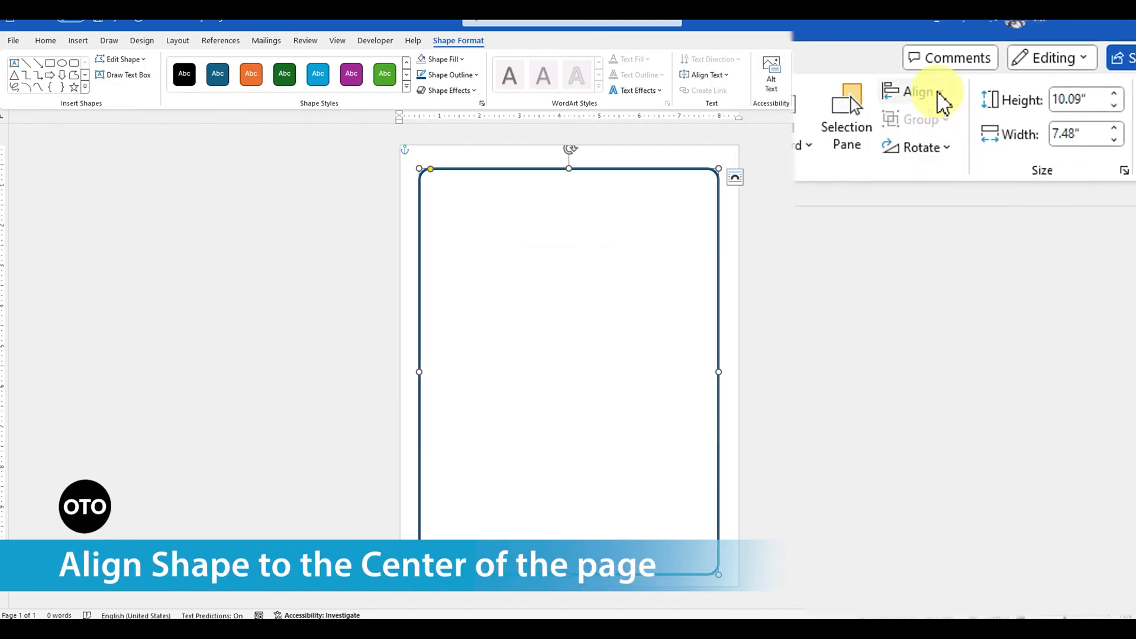
left_click(914, 91)
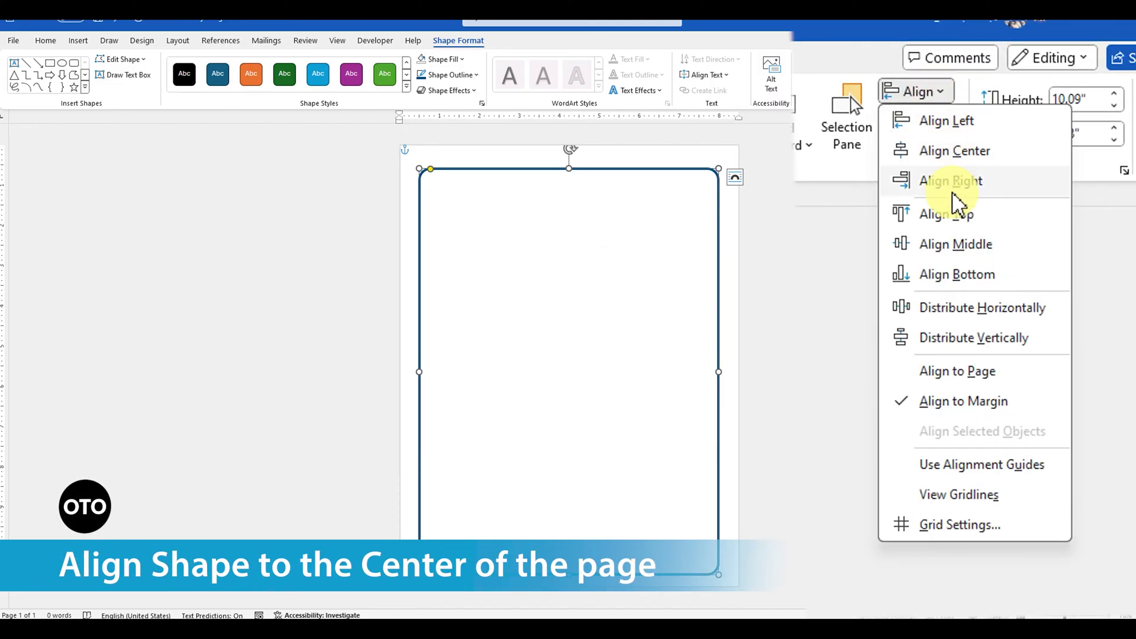
left_click(963, 252)
Step: Duplicate the frame and give the copy a 1 pt outline
left_click(548, 168)
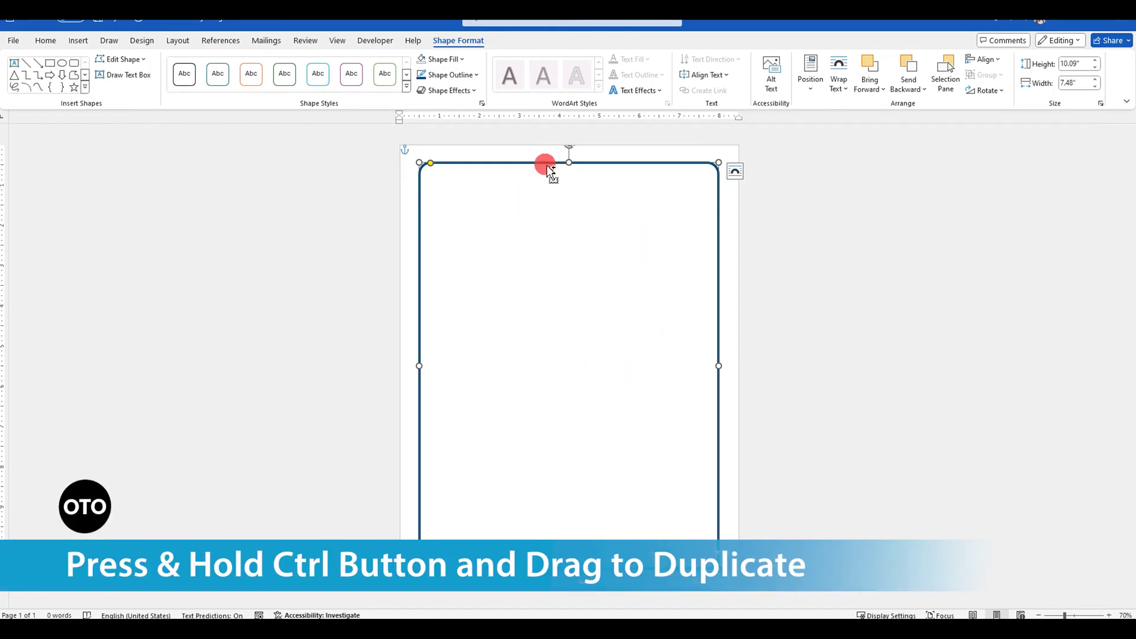
left_click_drag(547, 168, 555, 184)
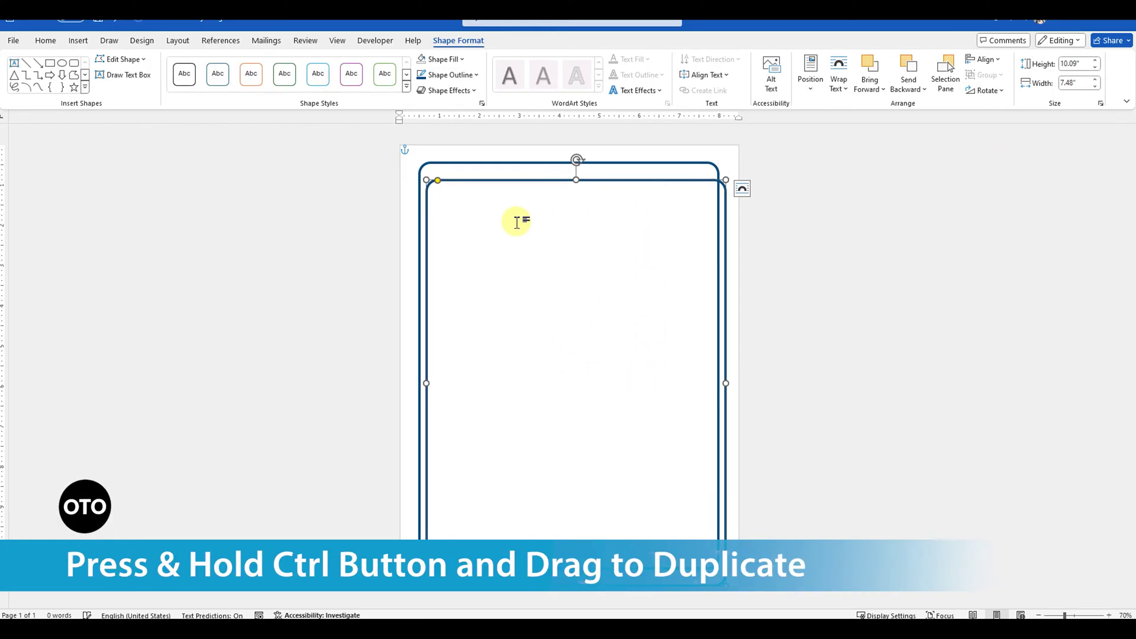
right_click(487, 183)
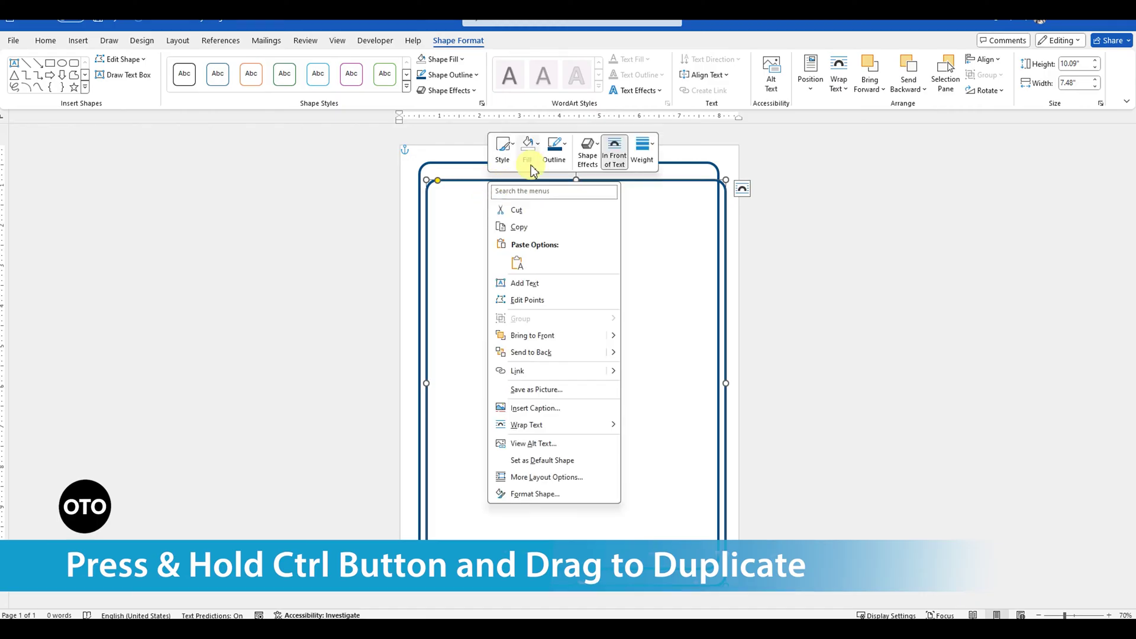
left_click(555, 148)
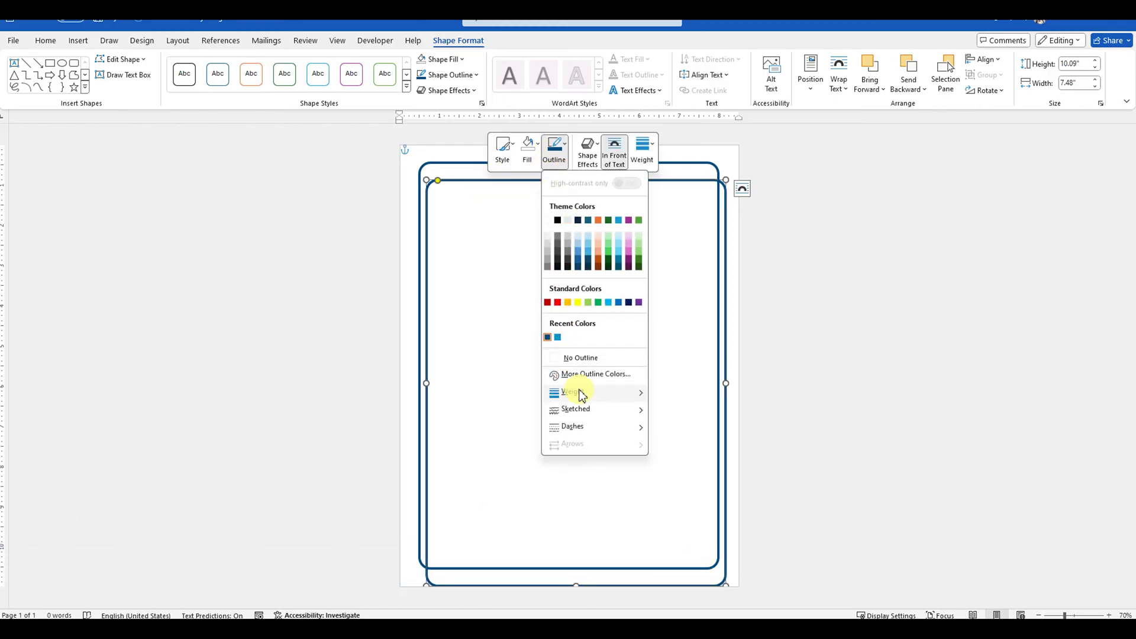
mouse_move(580, 392)
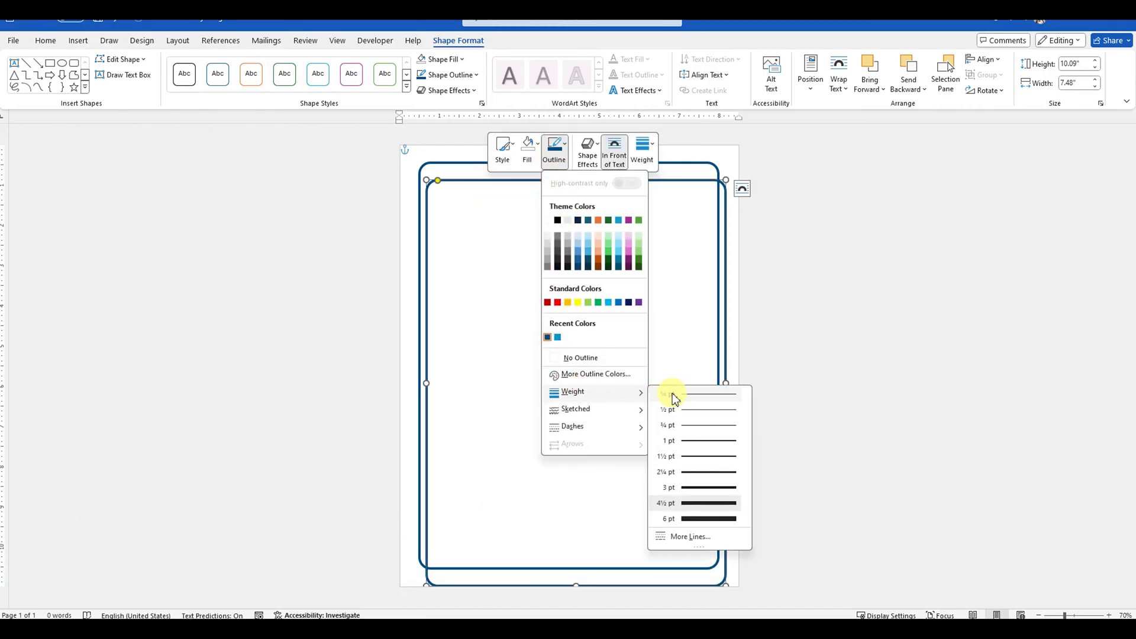
left_click(693, 440)
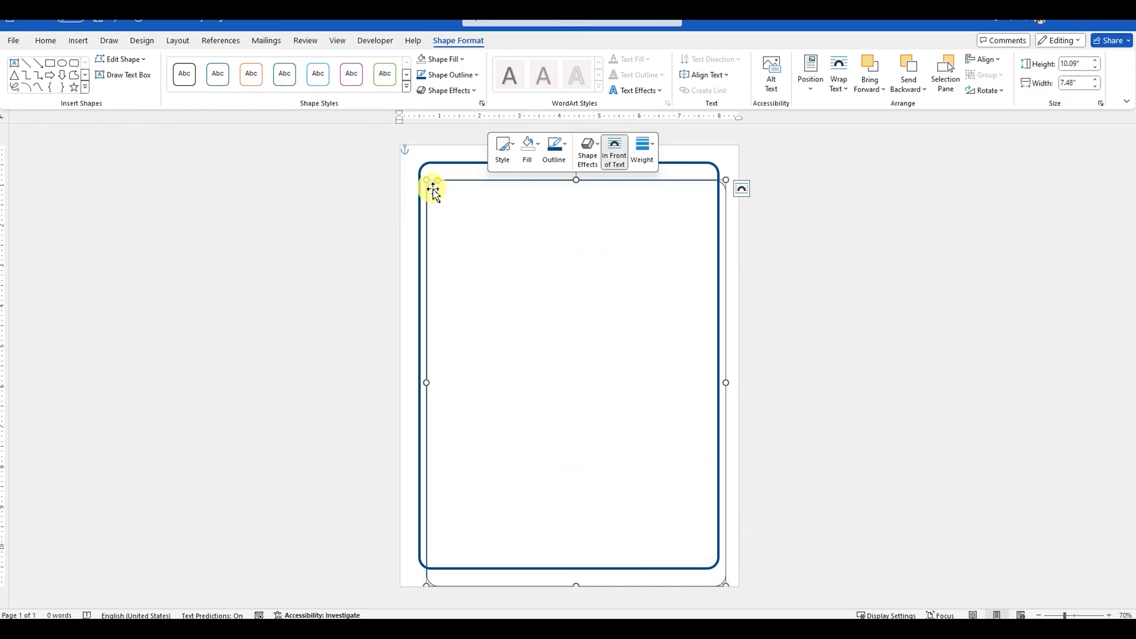
Step: Resize the copy to fit inside the frame and centre it horizontally and vertically
left_click_drag(426, 179, 457, 173)
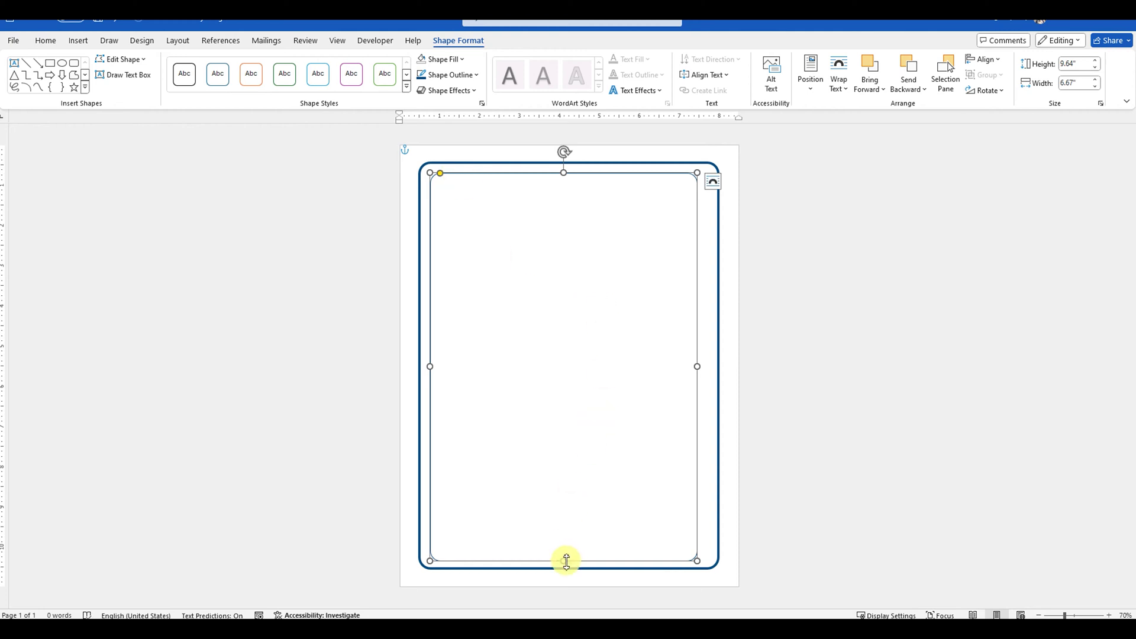
left_click_drag(698, 368, 706, 367)
left_click_drag(568, 561, 578, 558)
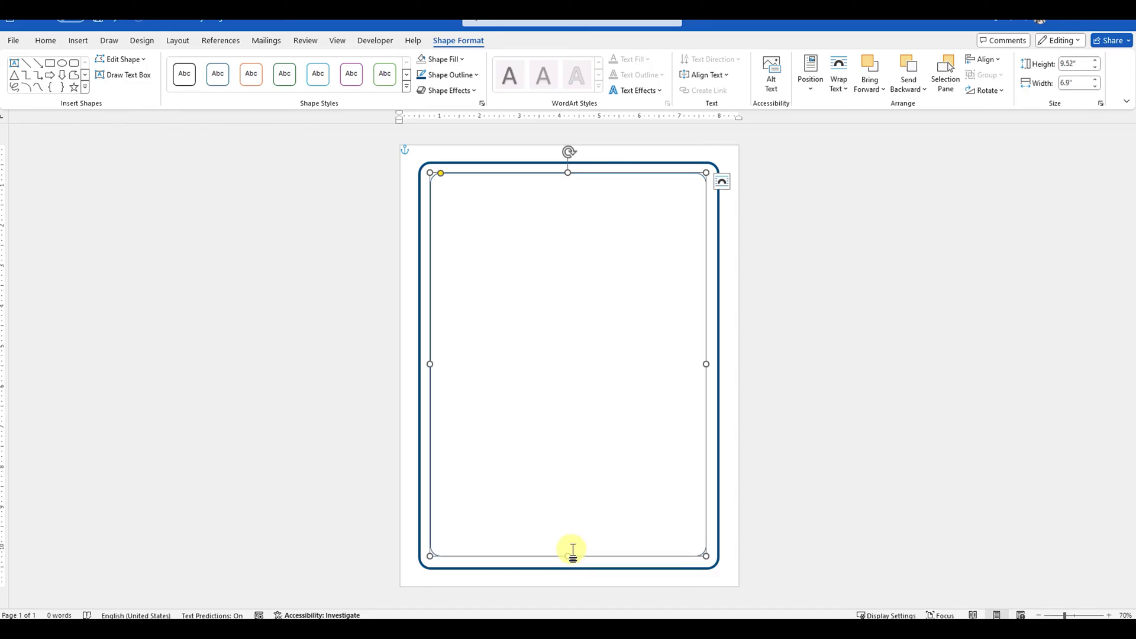
left_click_drag(541, 171, 493, 166)
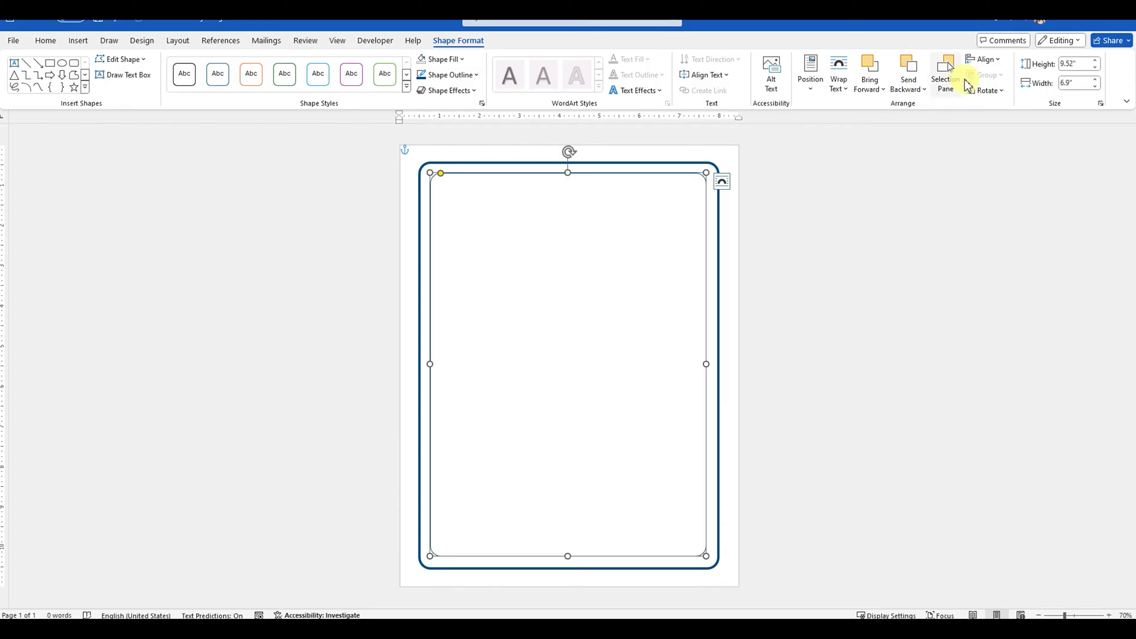
left_click(983, 59)
left_click(1004, 89)
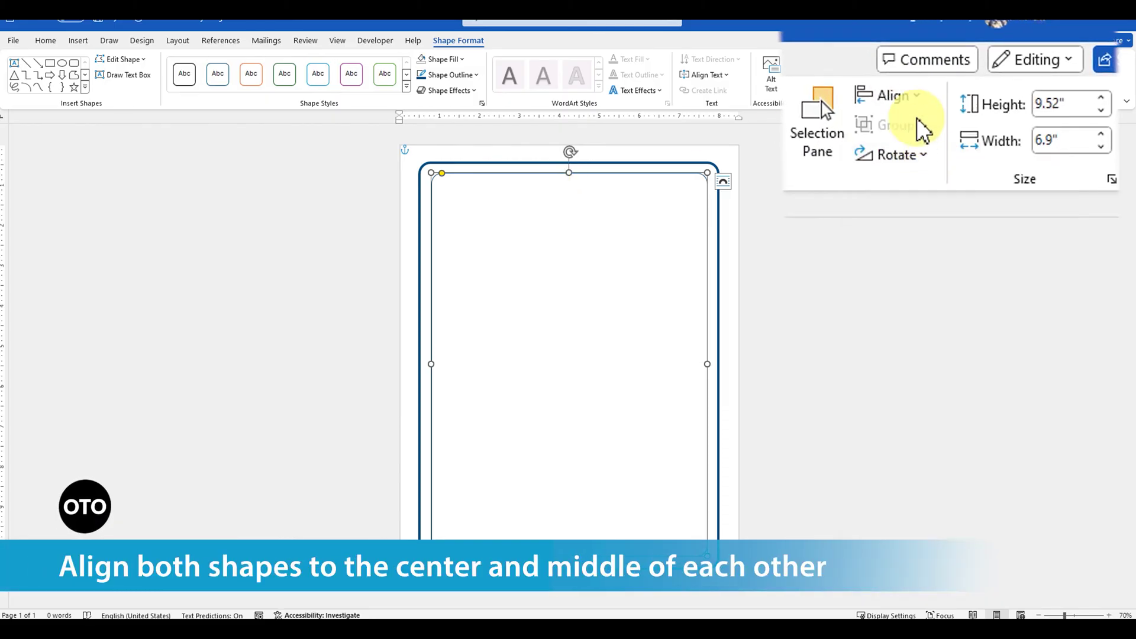
left_click(914, 97)
left_click(943, 259)
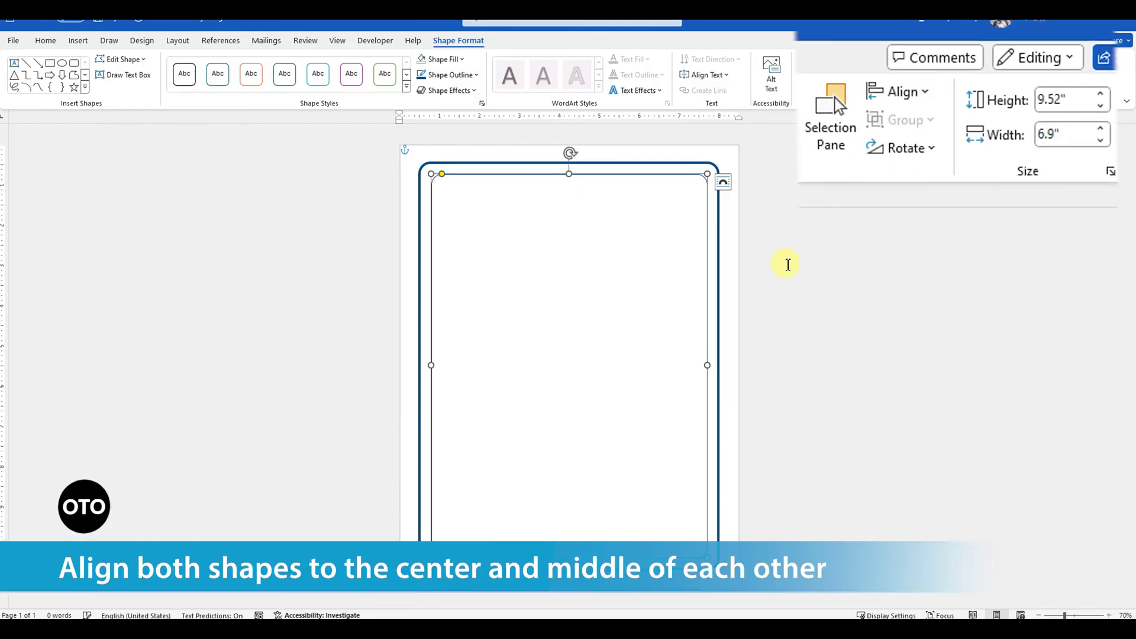
left_click(733, 314)
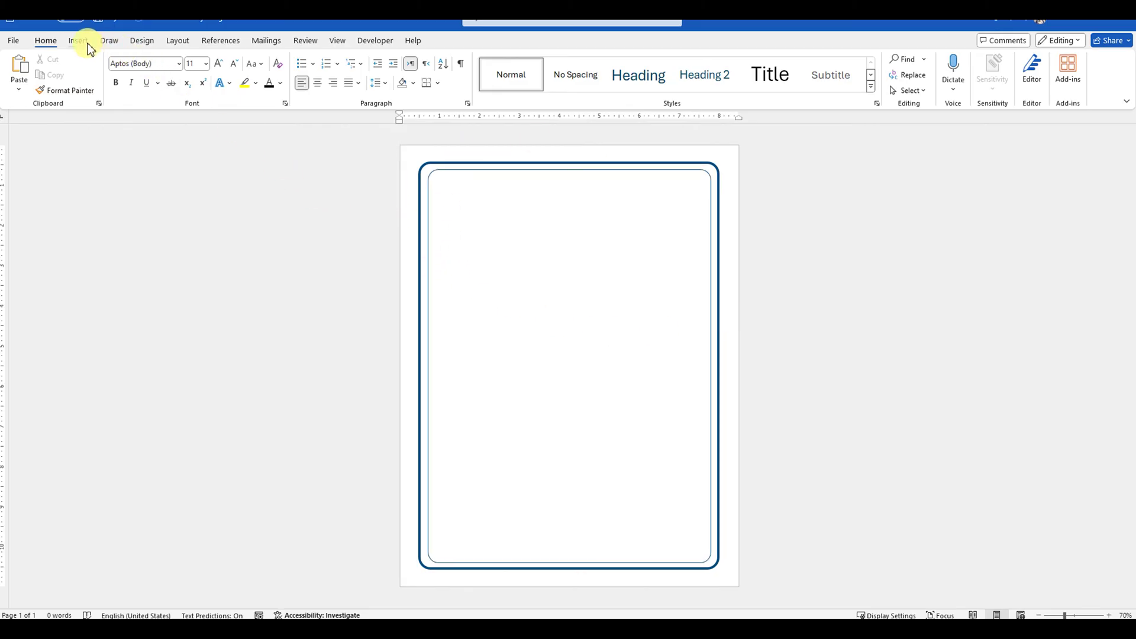
Step: Add a text box inside the frame reading 'Assignment Title'
left_click(87, 43)
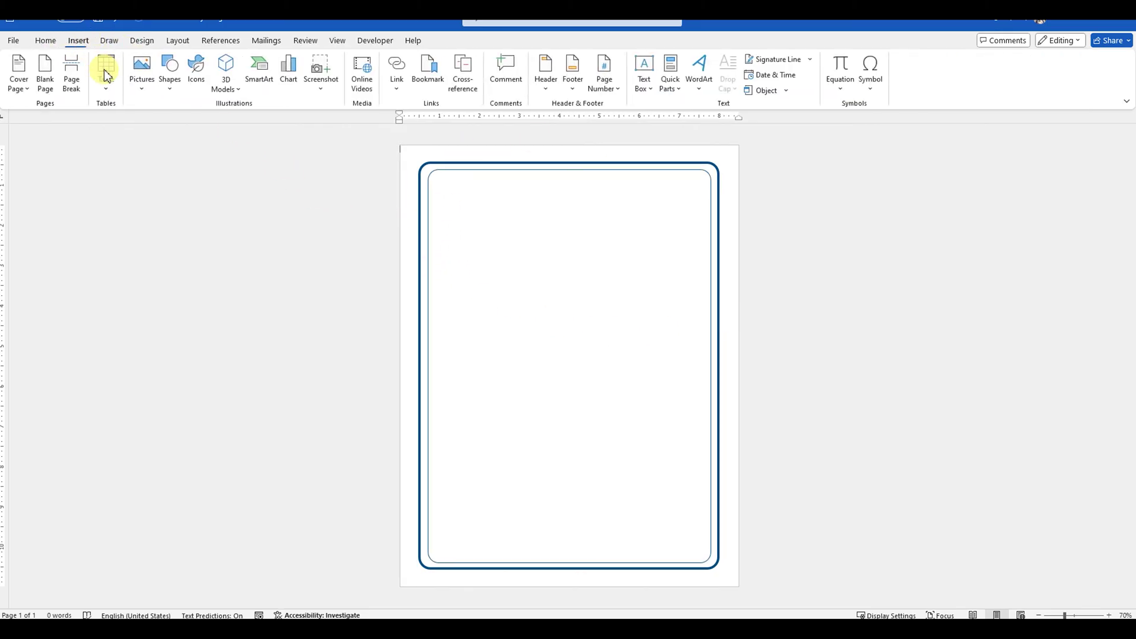
left_click(170, 74)
left_click(165, 122)
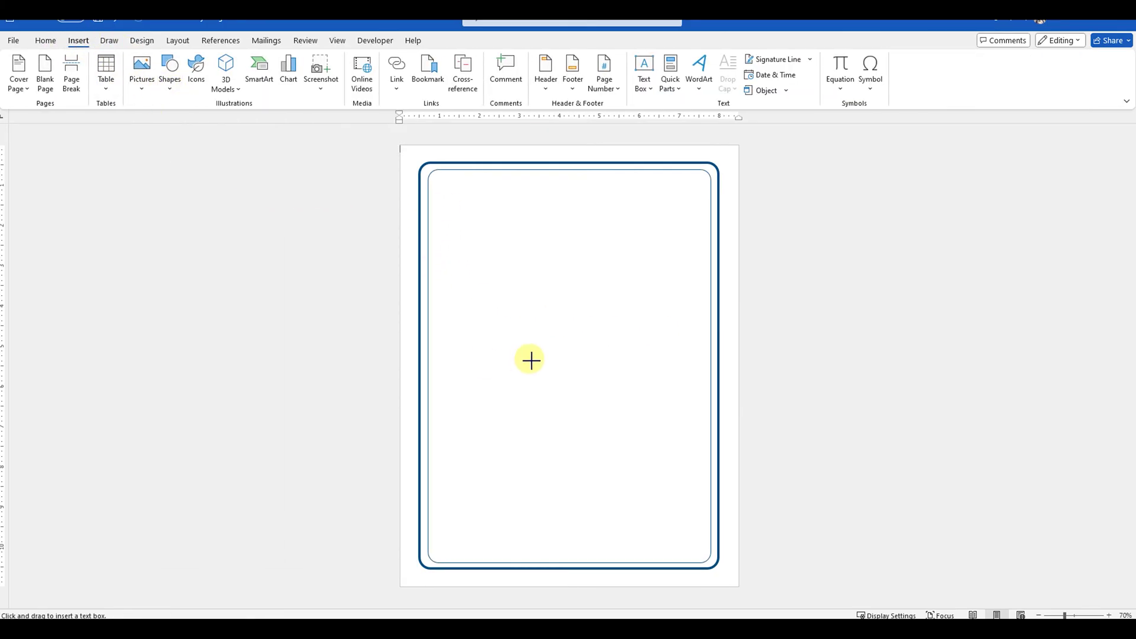
left_click(480, 318)
scroll(515, 340, "up", 8)
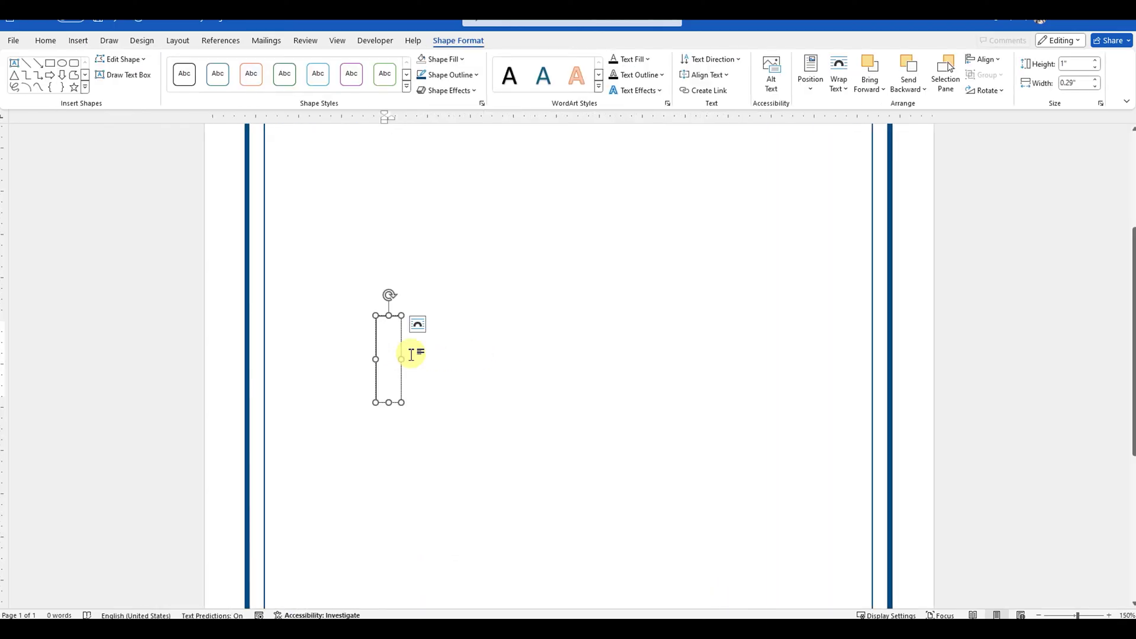
type("Assi")
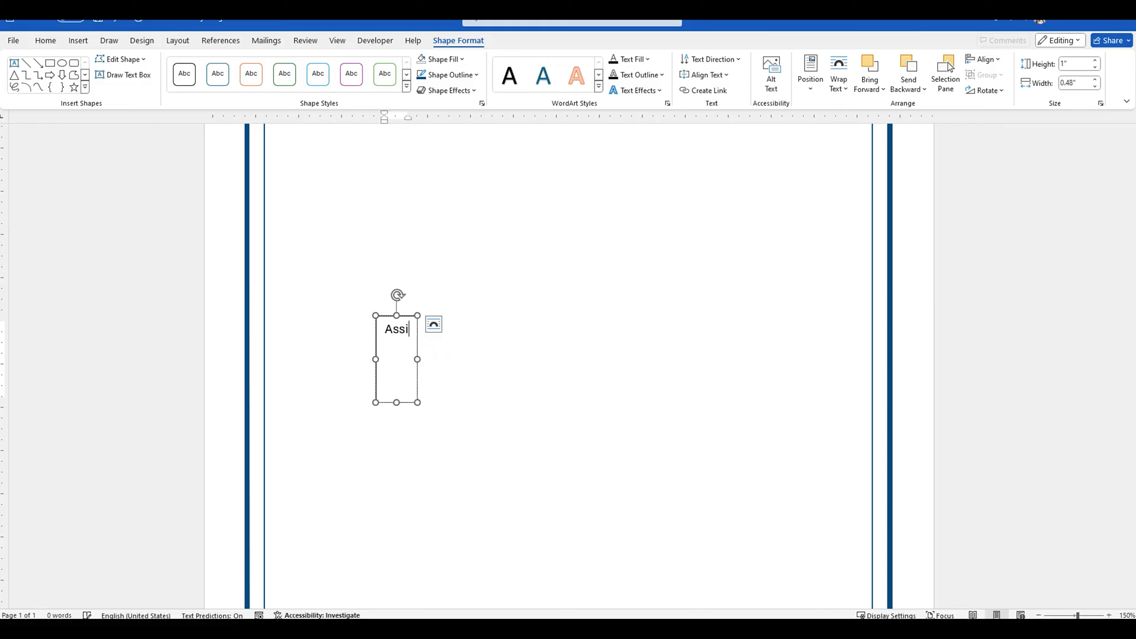
type("gnment Title")
Step: Set the title text to Adobe Fan Heiti Std at size 39
triple_click(408, 355)
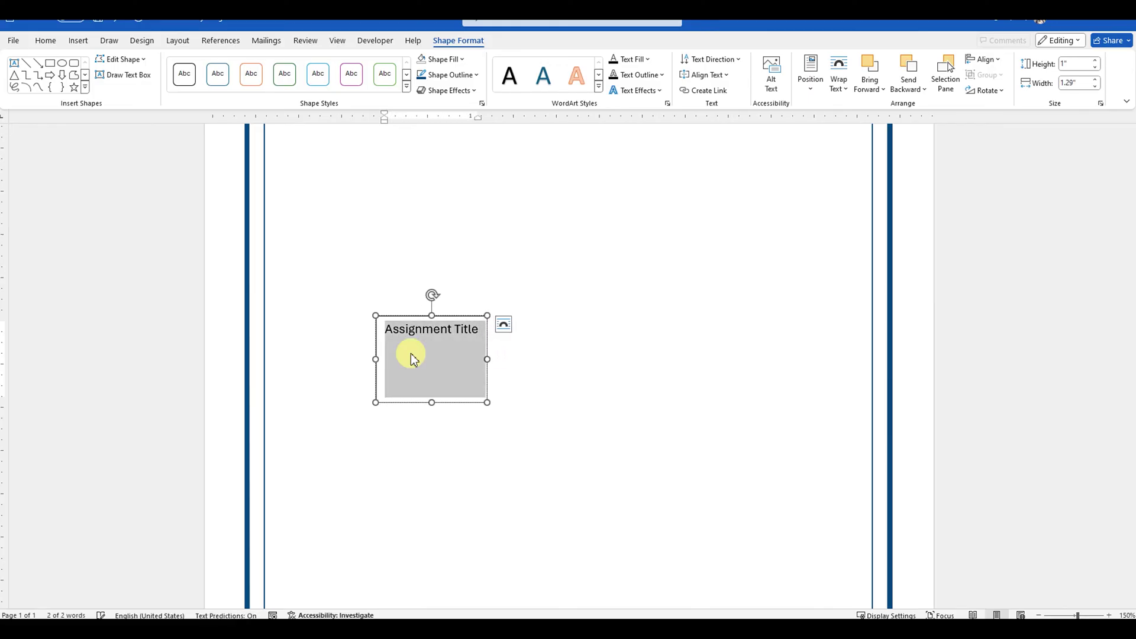
left_click(46, 41)
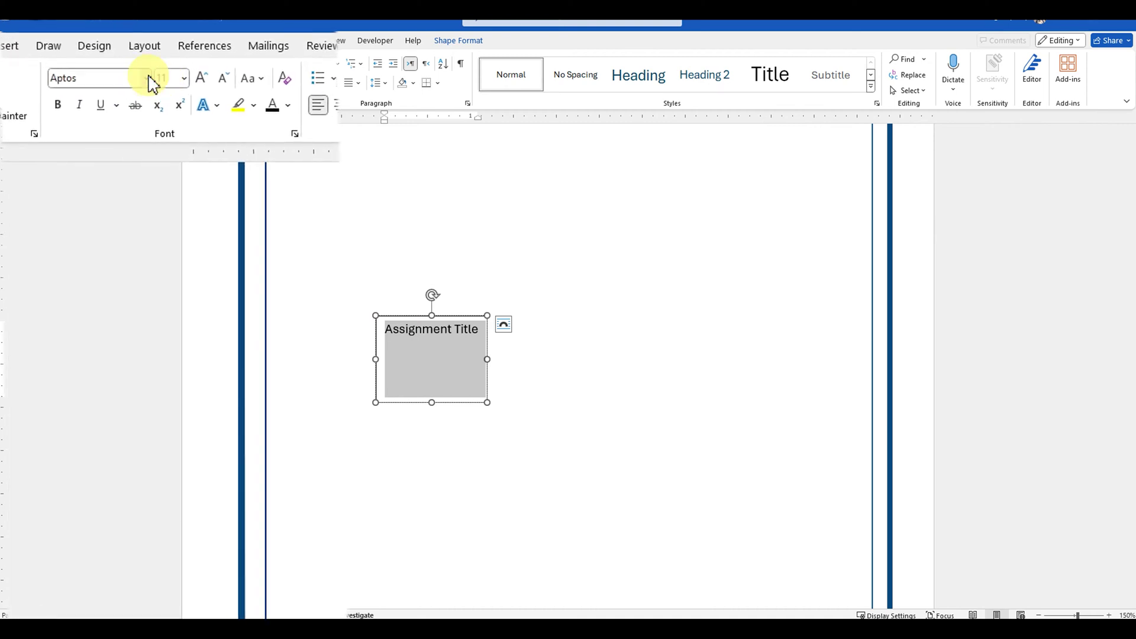
left_click(149, 80)
left_click(165, 291)
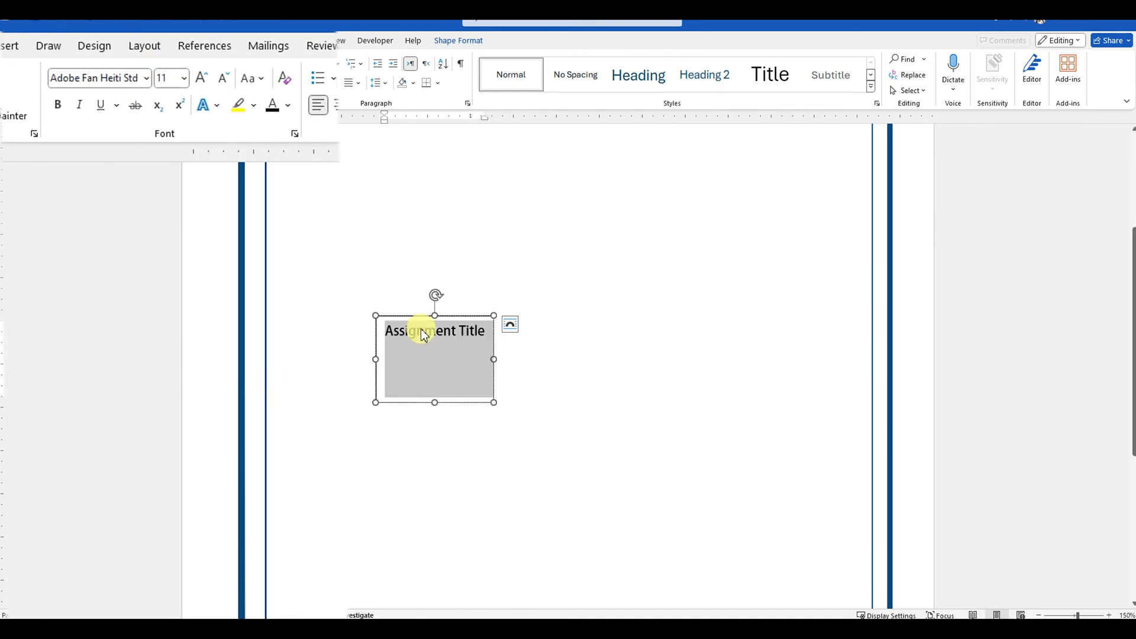
left_click(161, 79)
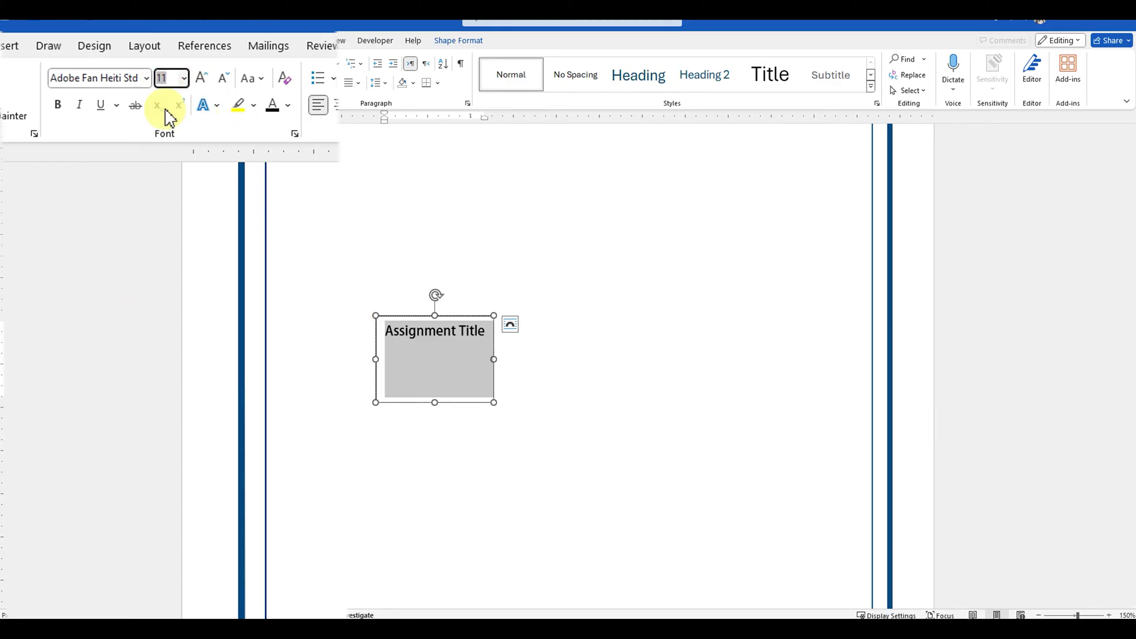
type("39")
key("Return")
scroll(589, 396, "down", 2)
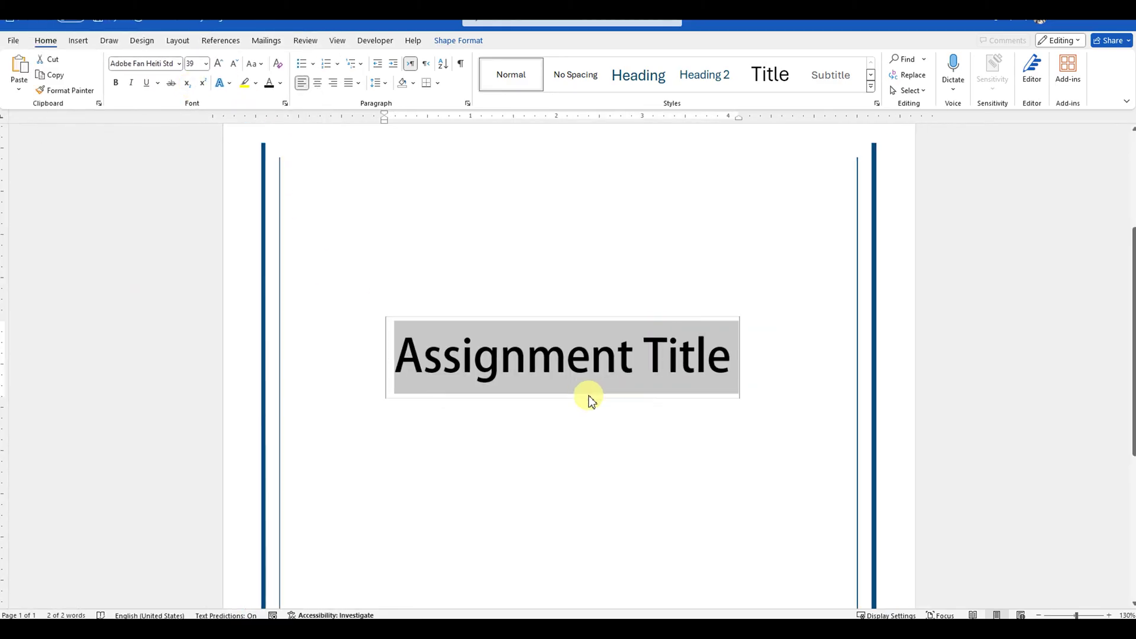
Step: Remove the Assignment Title box's outline and grey fill
right_click(575, 377)
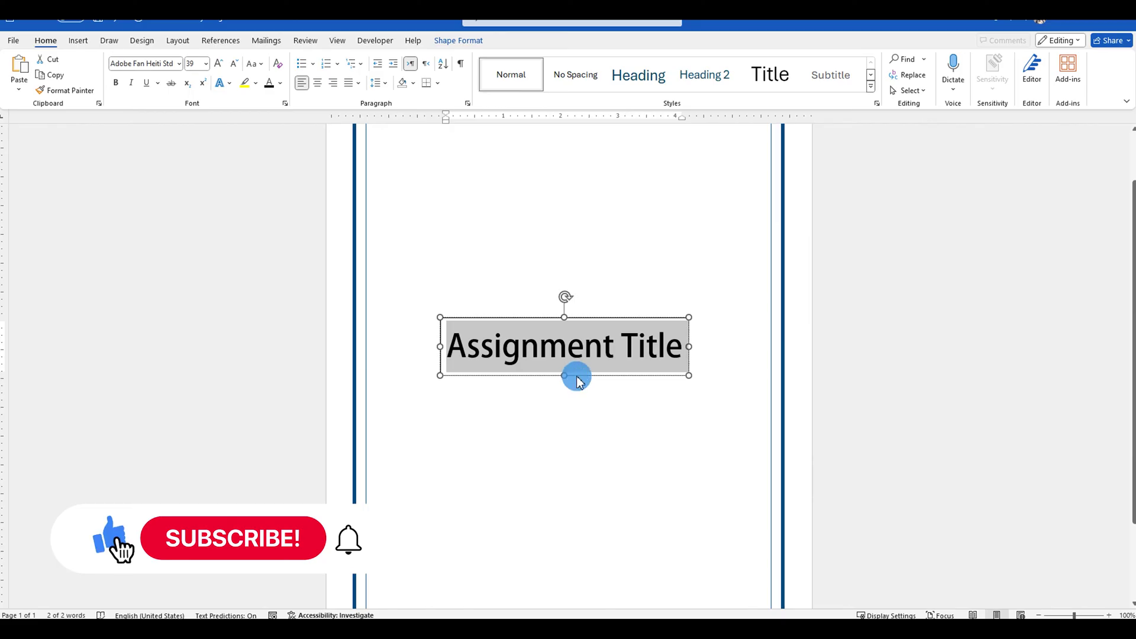
left_click(686, 531)
left_click(724, 363)
left_click(661, 533)
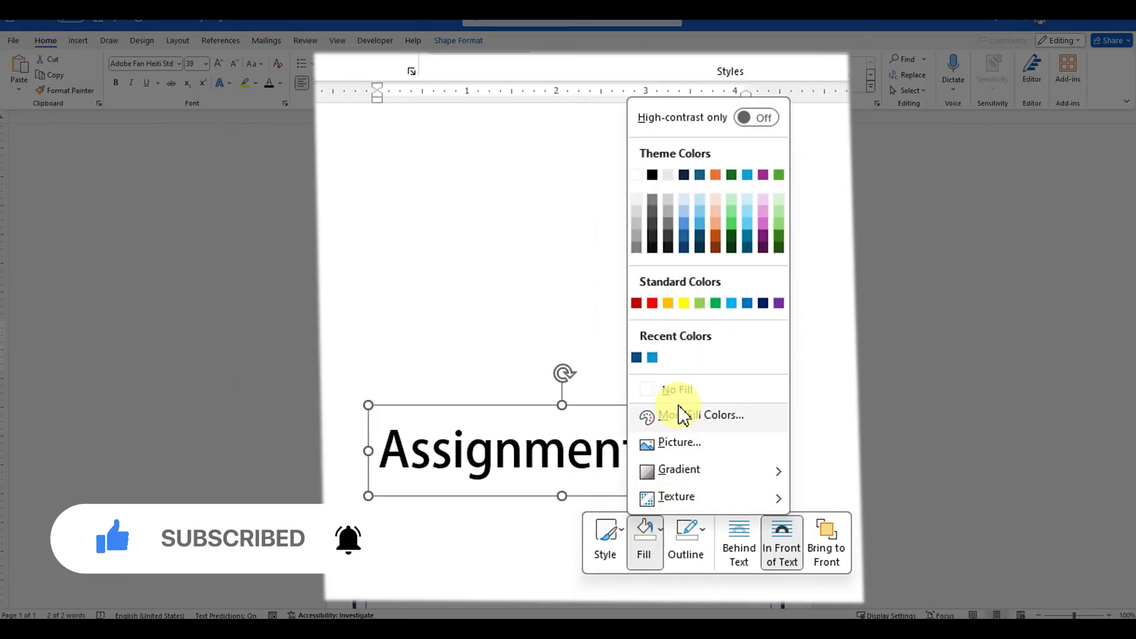
left_click(678, 391)
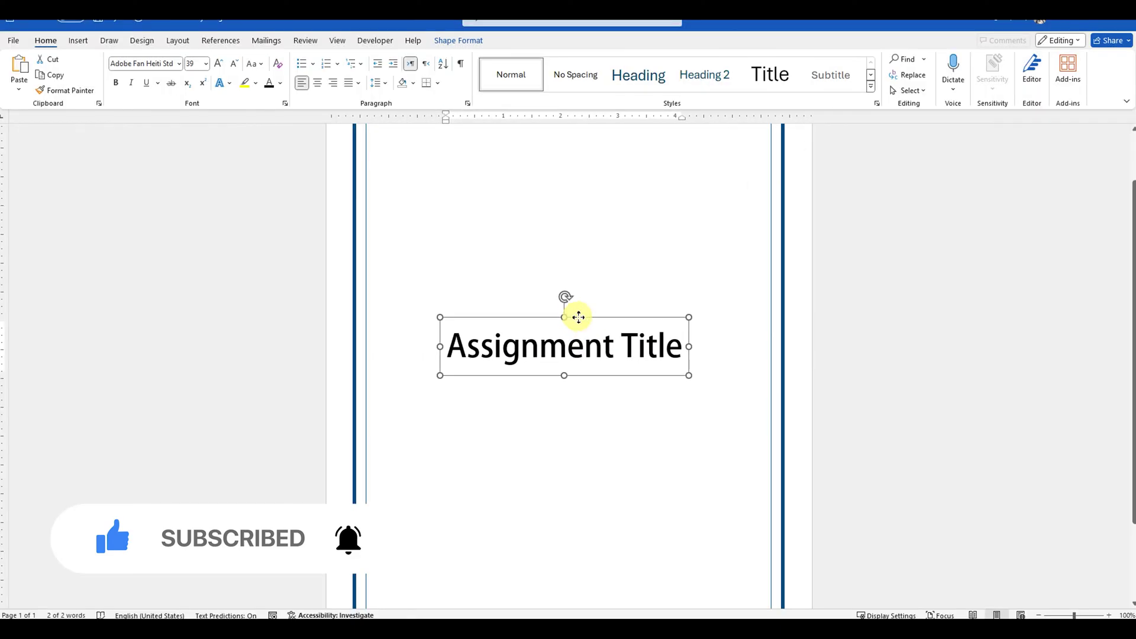
scroll(578, 319, "down", 1)
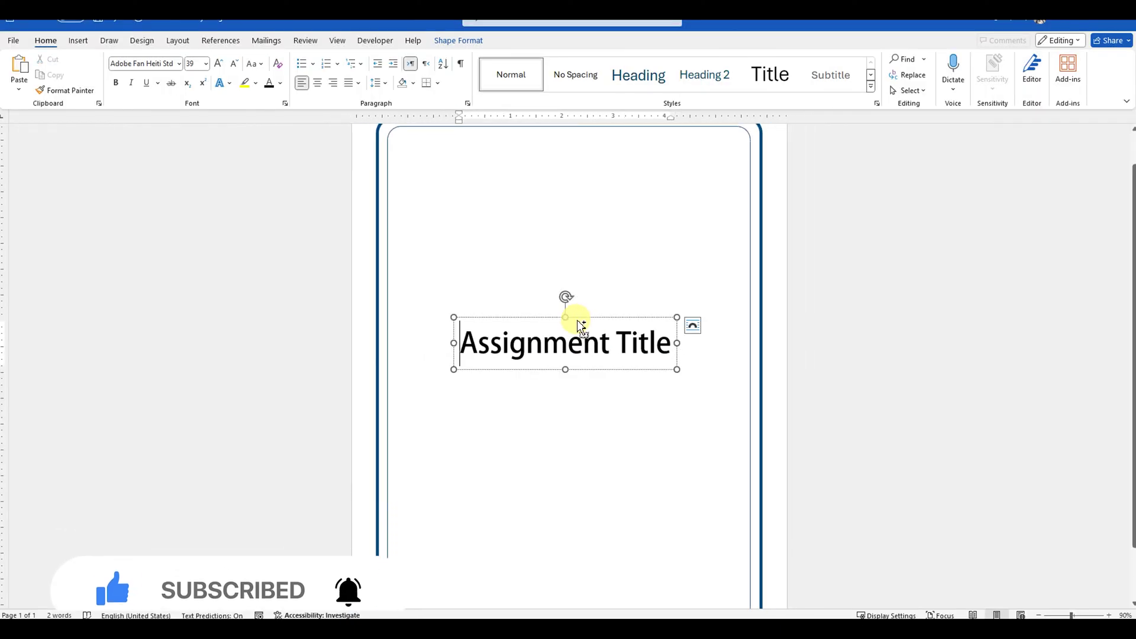
Step: Duplicate the title box above it and change its text to 'University'
left_click_drag(580, 324, 579, 290)
triple_click(573, 314)
type("University")
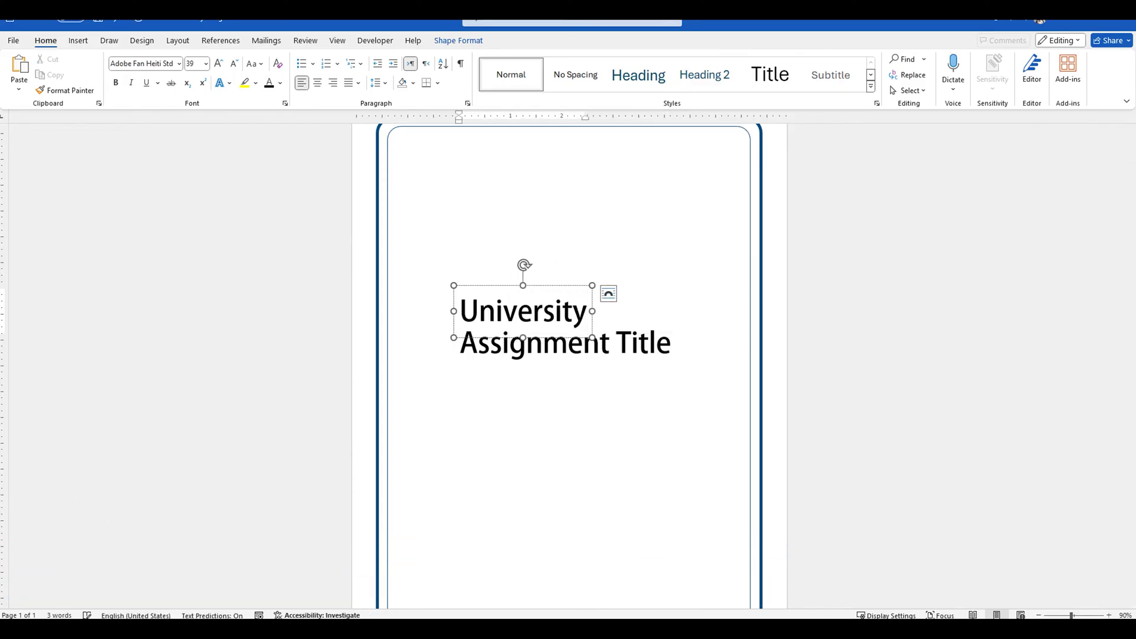
double_click(570, 309)
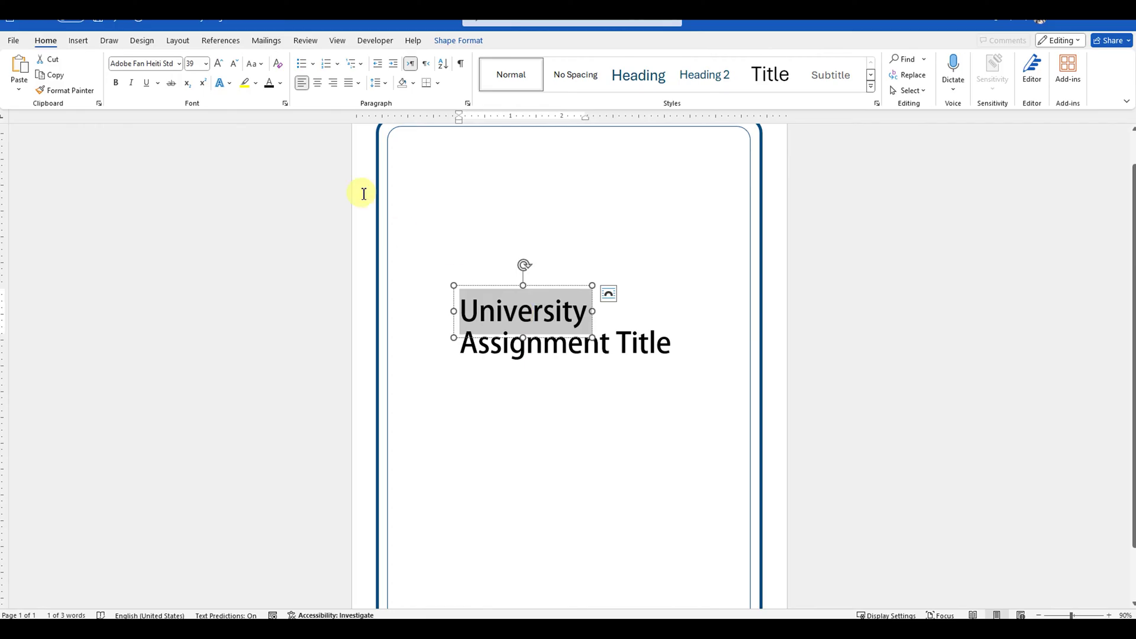
Step: Make 'University' size 27 and blue
left_click(194, 64)
type("27")
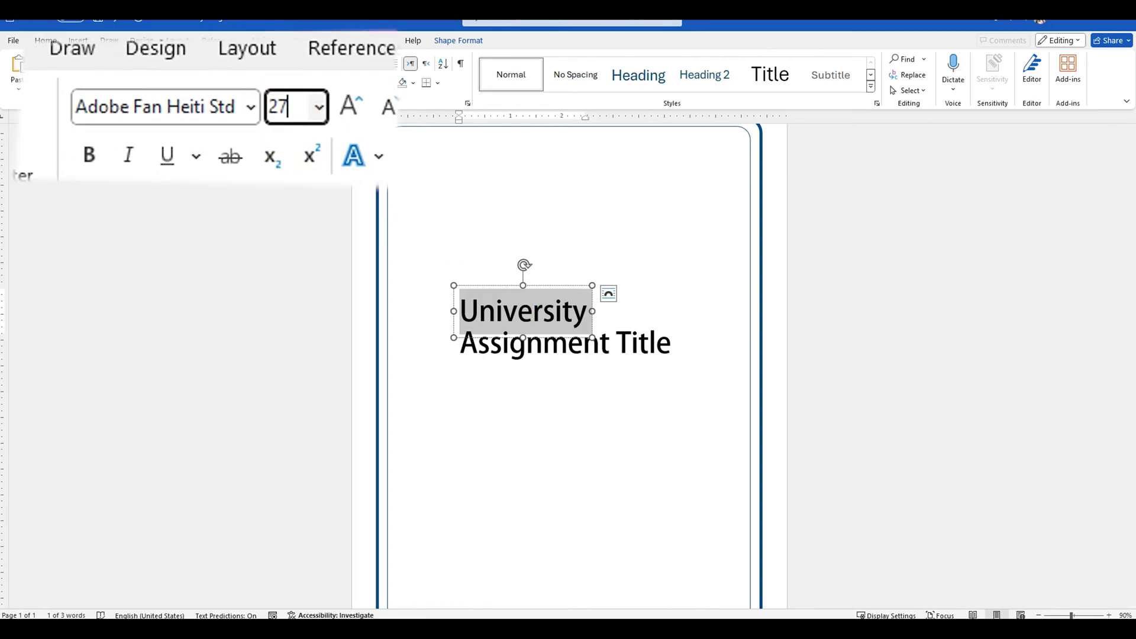
key("Return")
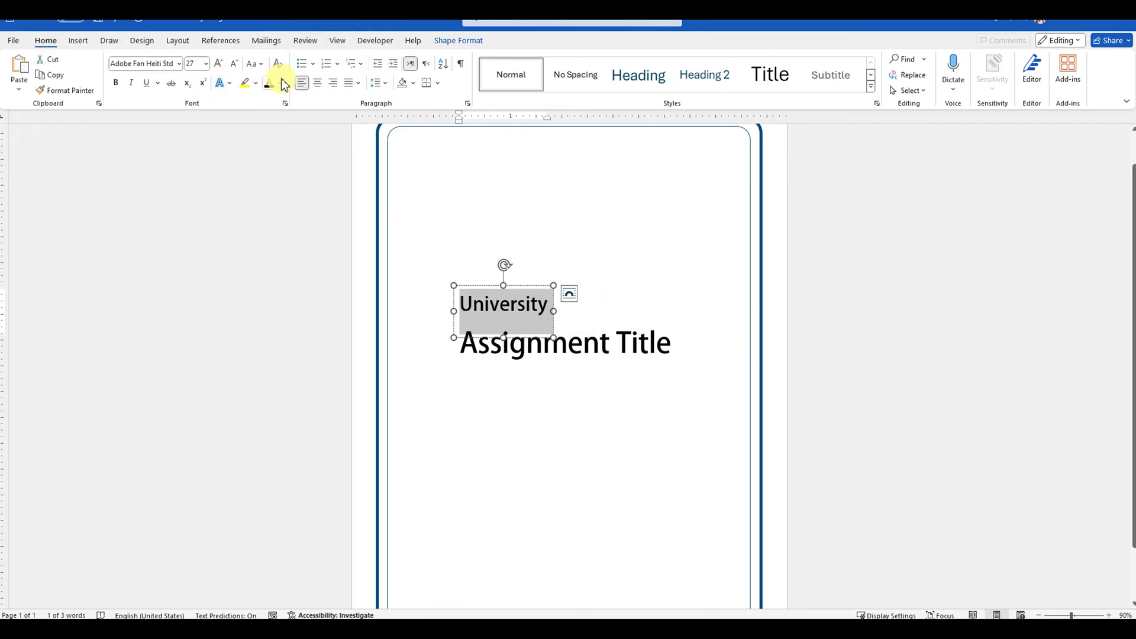
left_click(283, 83)
left_click(279, 276)
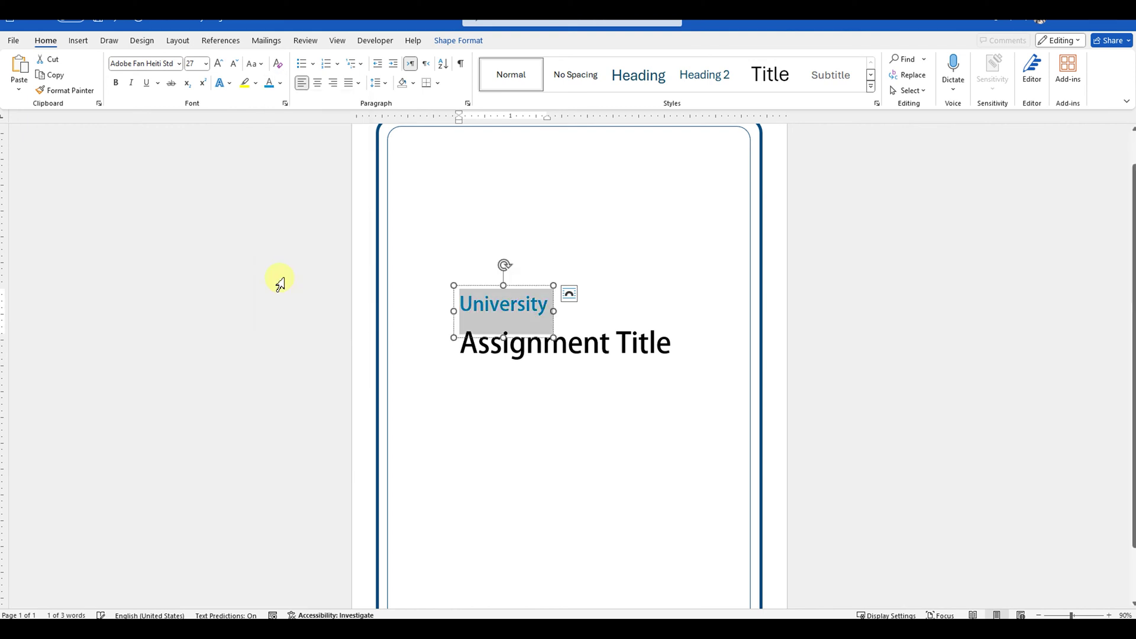
Step: Move the University box down to sit just above Assignment Title
left_click(509, 329)
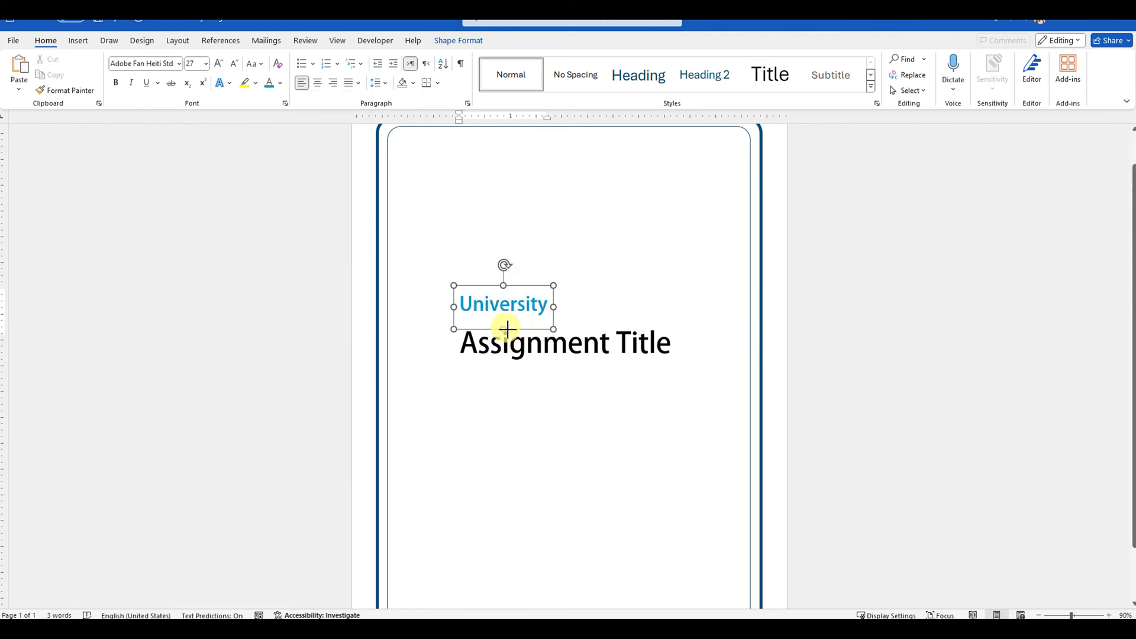
left_click_drag(509, 321, 529, 338)
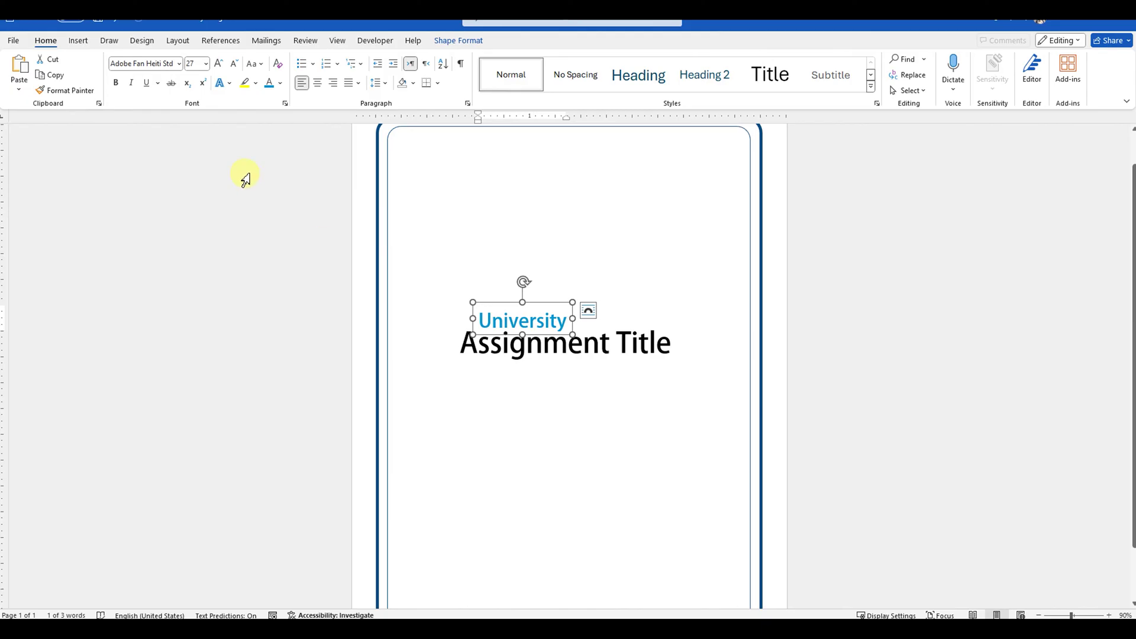
left_click(79, 41)
Step: Place a rectangle below the title and add the text 'Year 2023' inside it
left_click(169, 89)
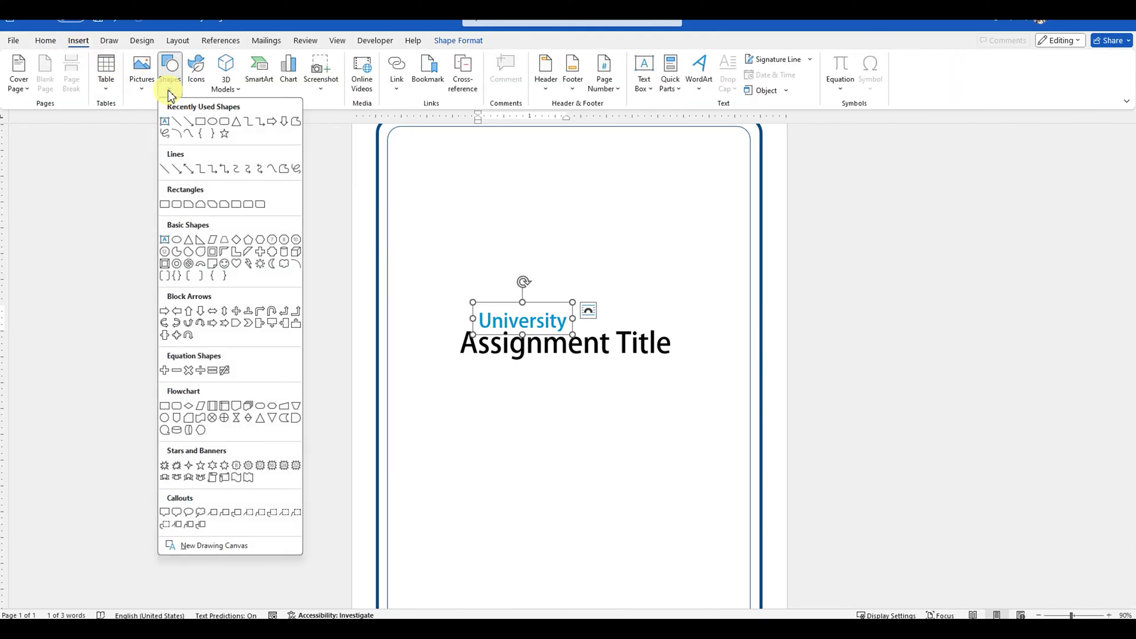
left_click(197, 121)
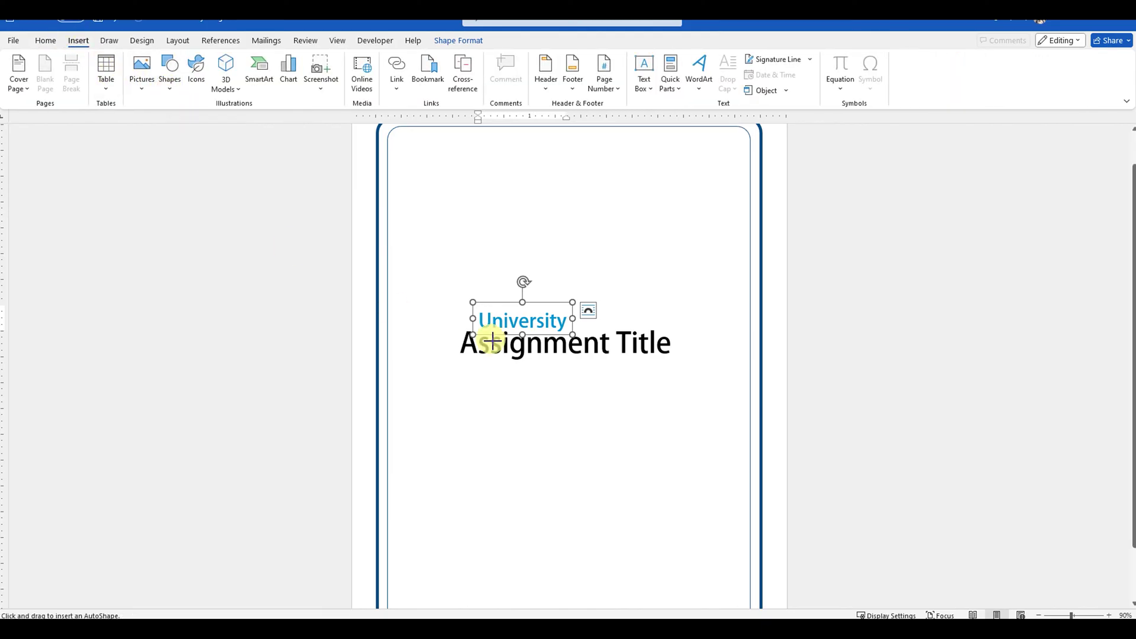
left_click(564, 375)
right_click(573, 410)
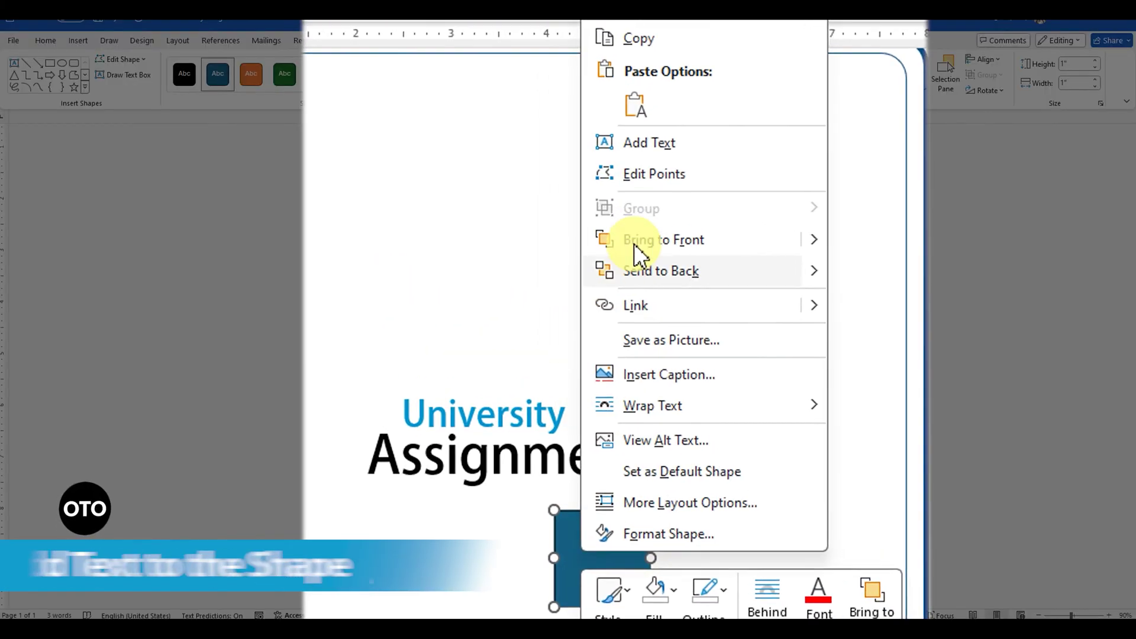
left_click(661, 142)
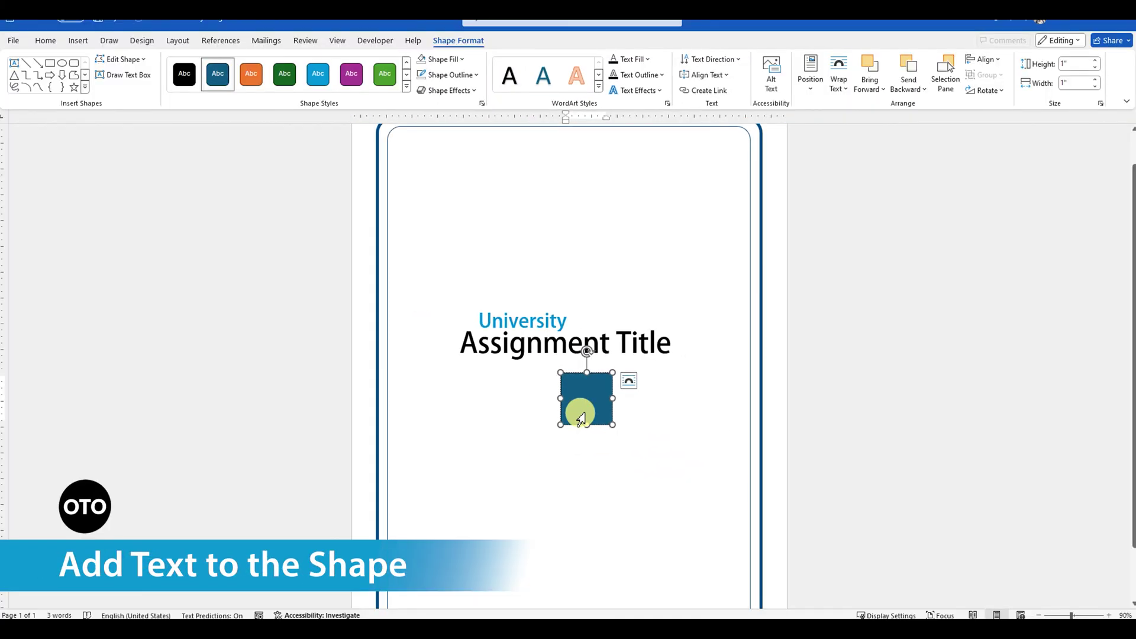
type("Y")
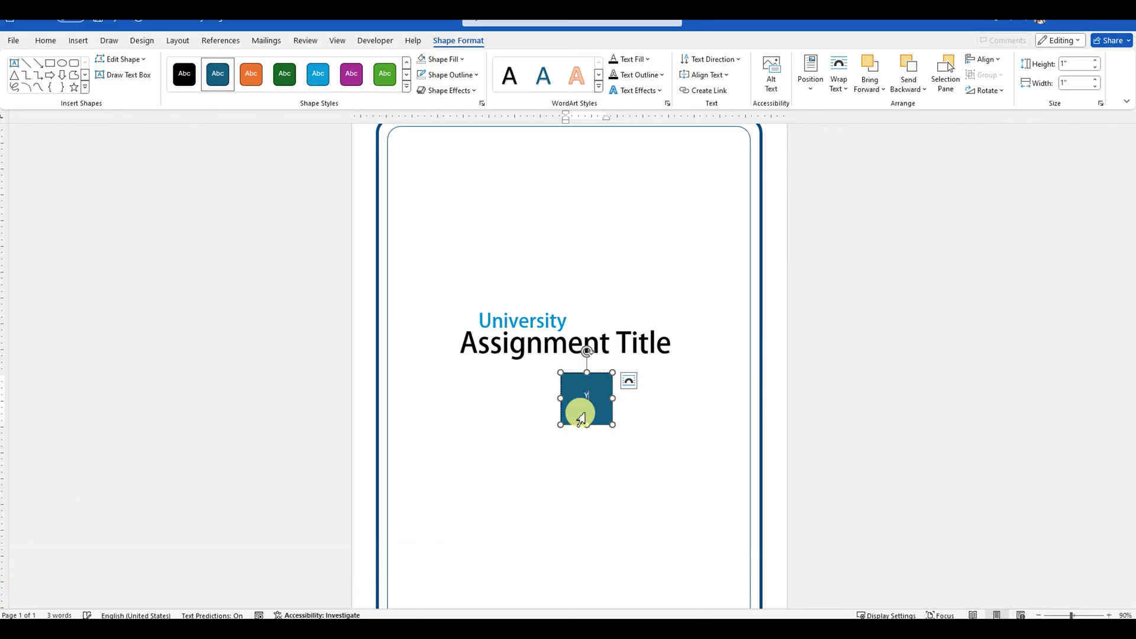
type("ear 2023")
Step: Set the Year 2023 text to Adobe Fan Heiti Std at size 15
left_click(583, 418)
left_click(48, 42)
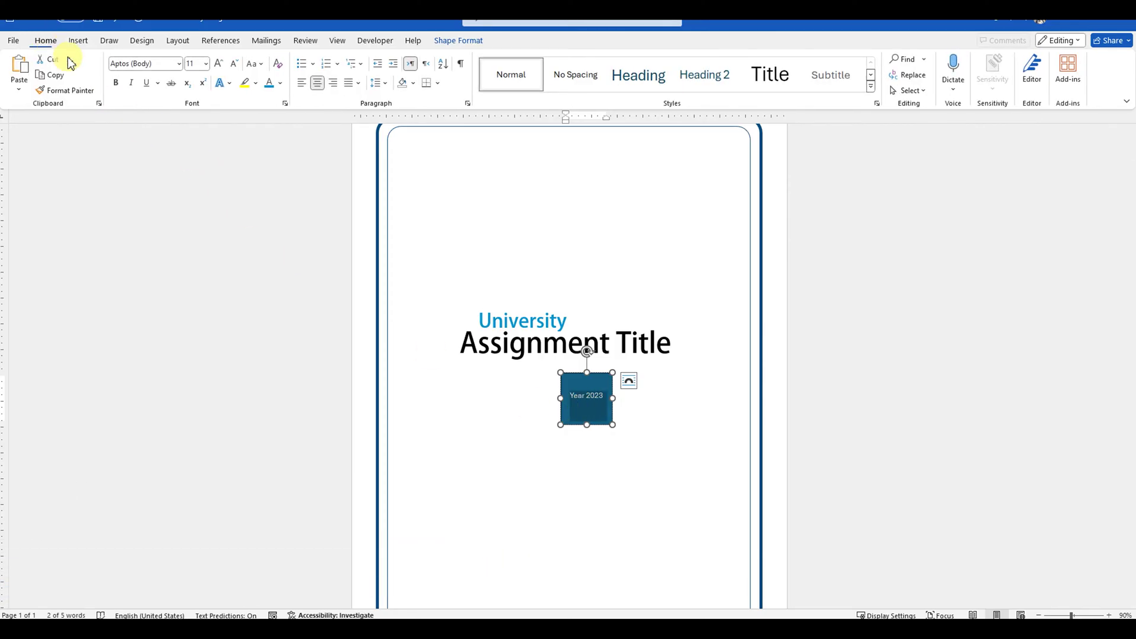
left_click(179, 63)
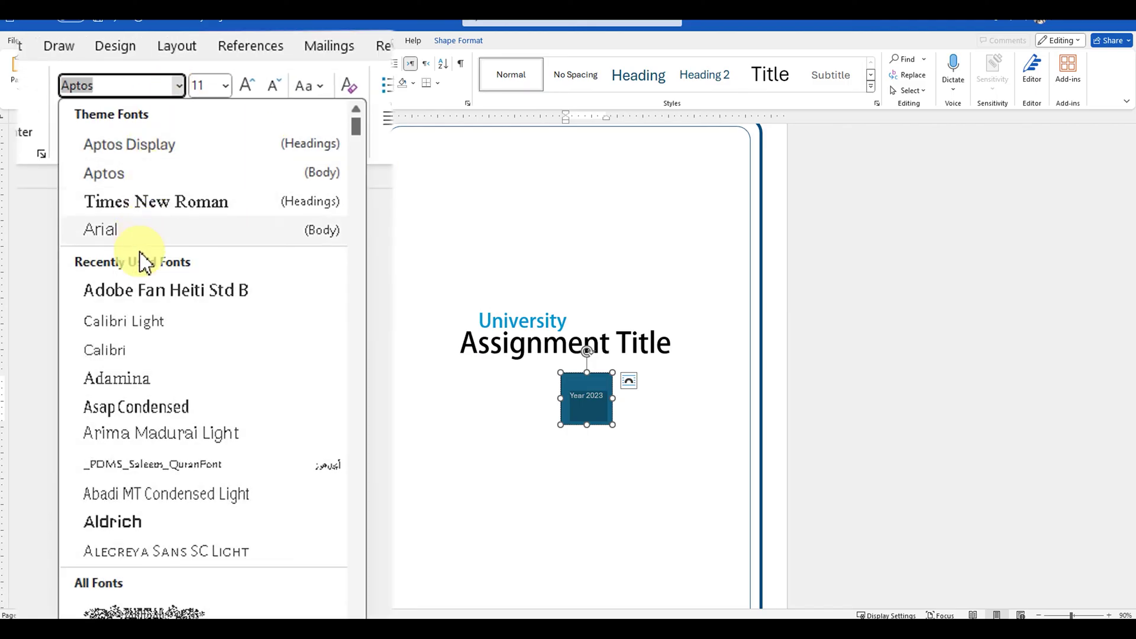
left_click(145, 292)
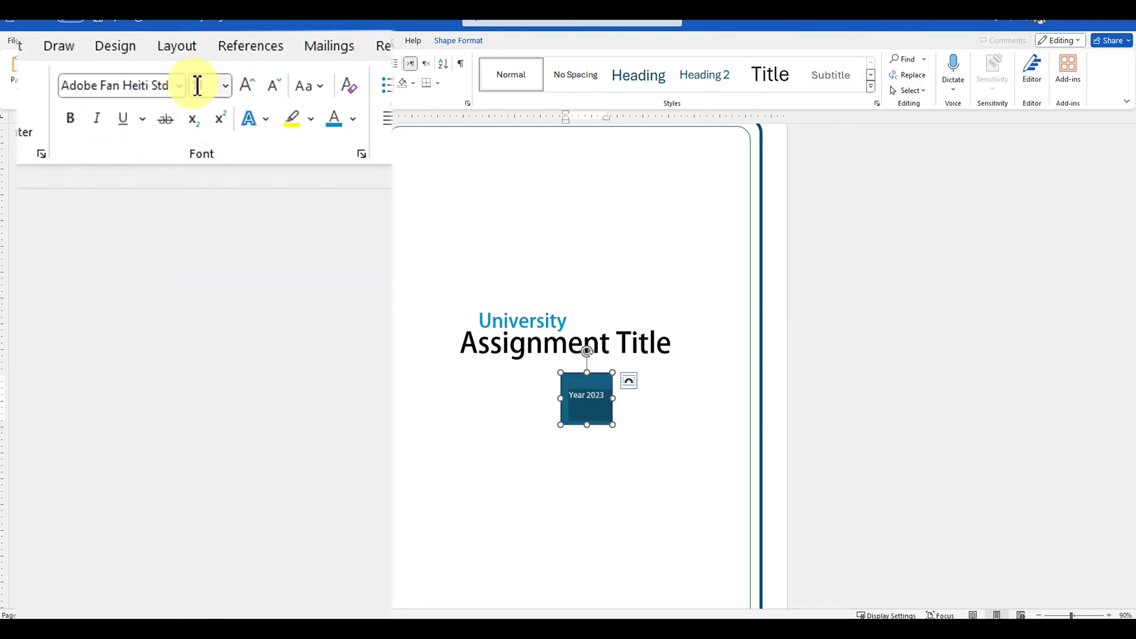
type("15")
key("Return")
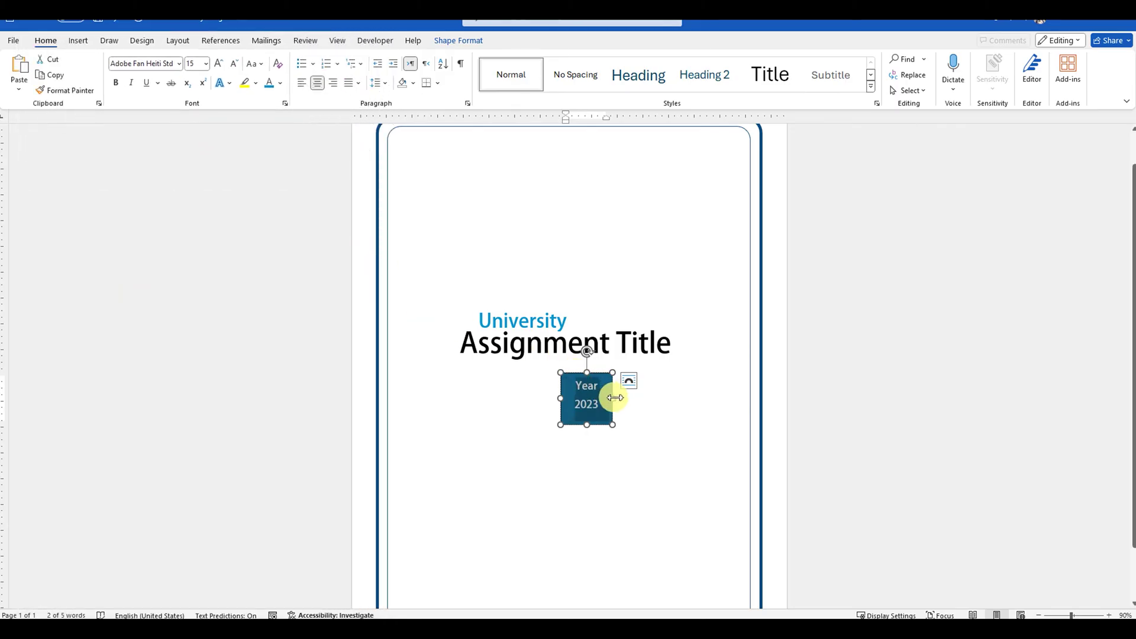
Step: Widen and shorten the Year 2023 box so the text fits on one line
left_click_drag(616, 398, 622, 398)
scroll(609, 399, "up", 10)
left_click_drag(614, 464, 628, 403)
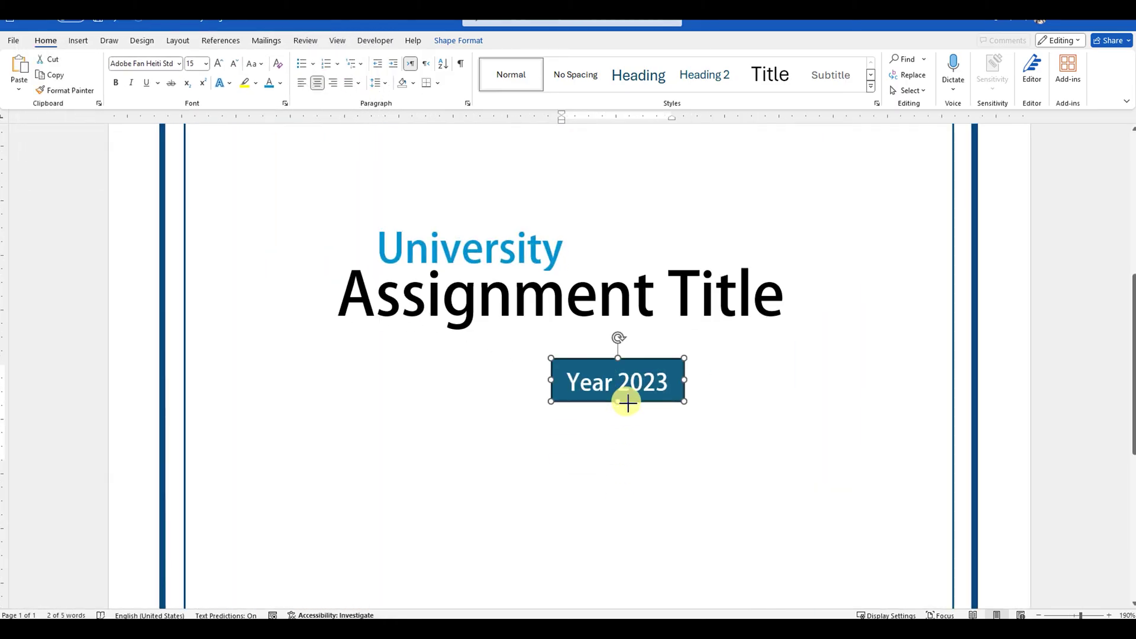
Step: Remove the outline from the Year 2023 shape
right_click(636, 362)
left_click(699, 385)
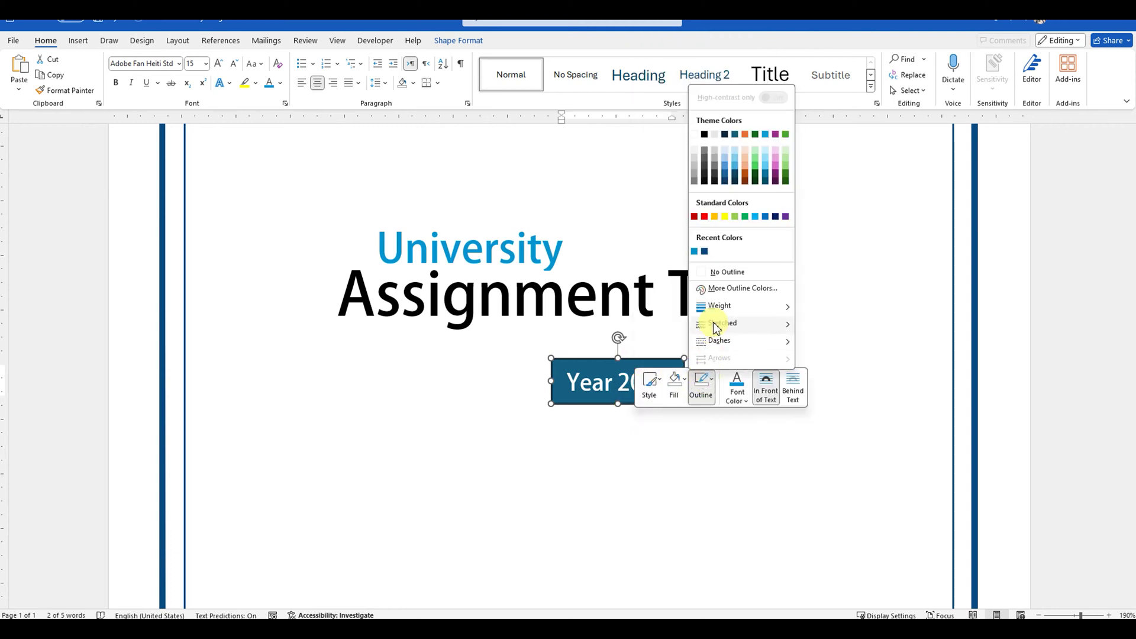
left_click(721, 273)
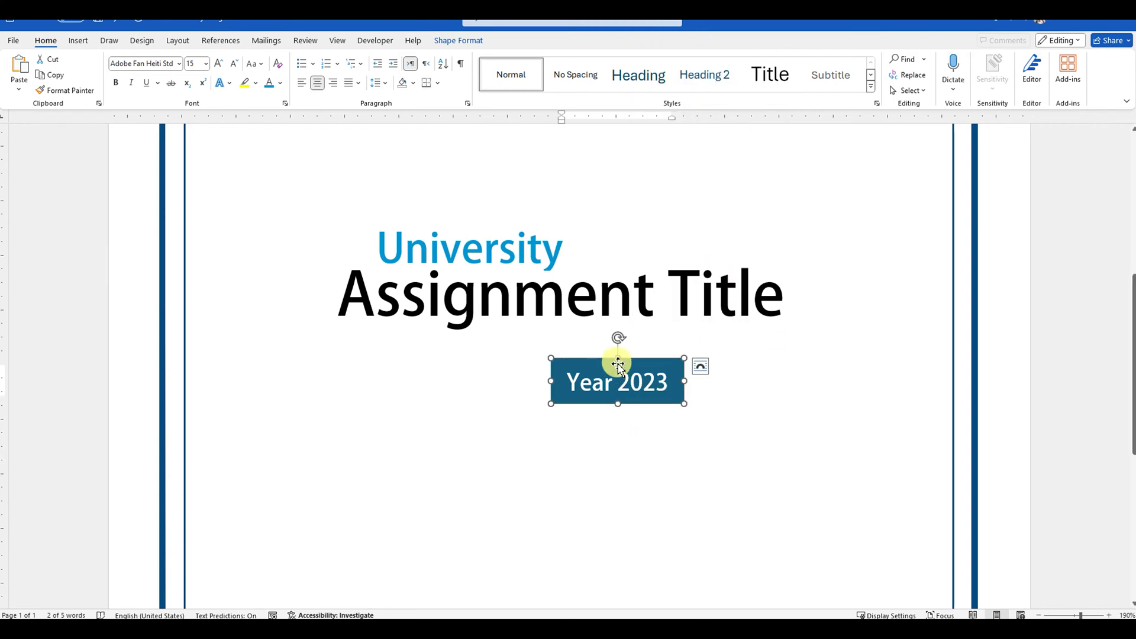
Step: Give the Year 2023 box a gradient fill and move it under the title's right end
right_click(609, 363)
left_click(642, 351)
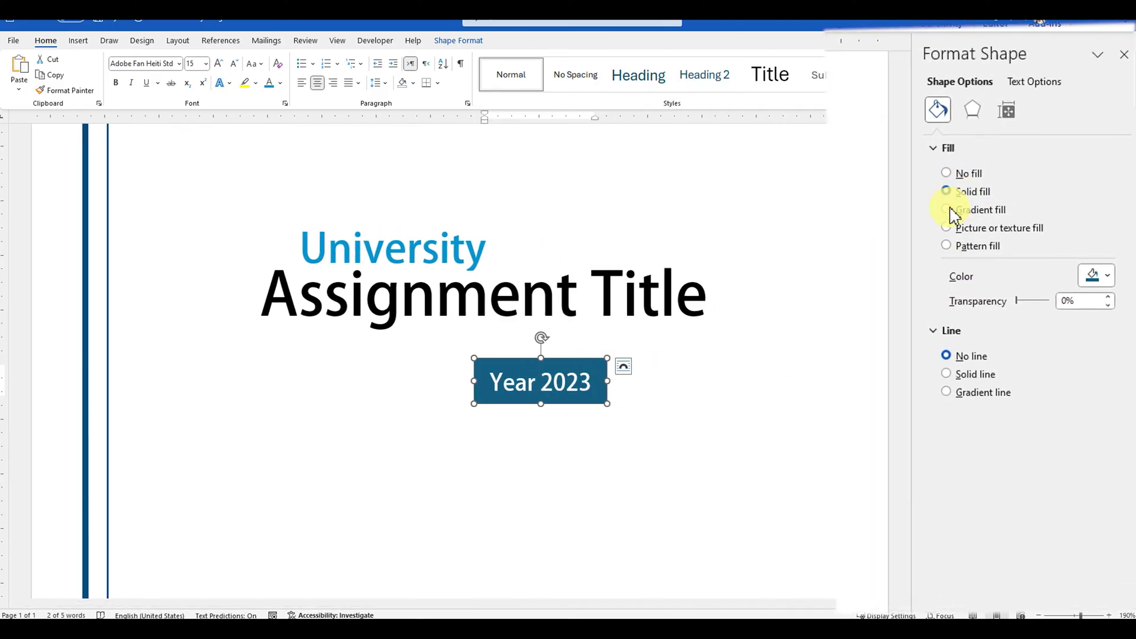
left_click(947, 210)
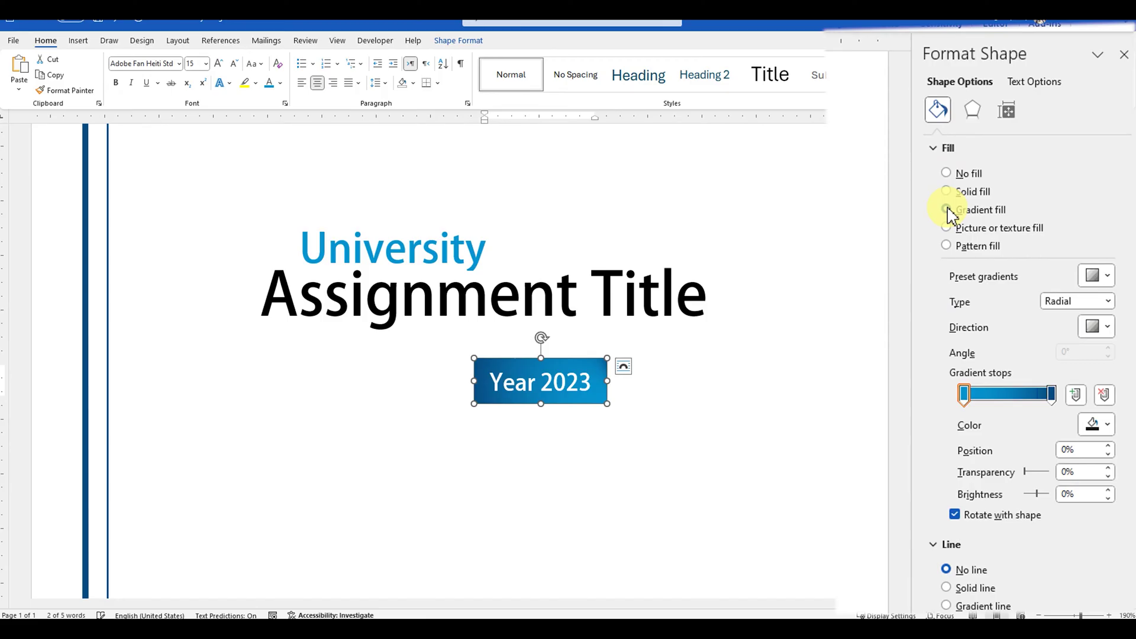
left_click(964, 394)
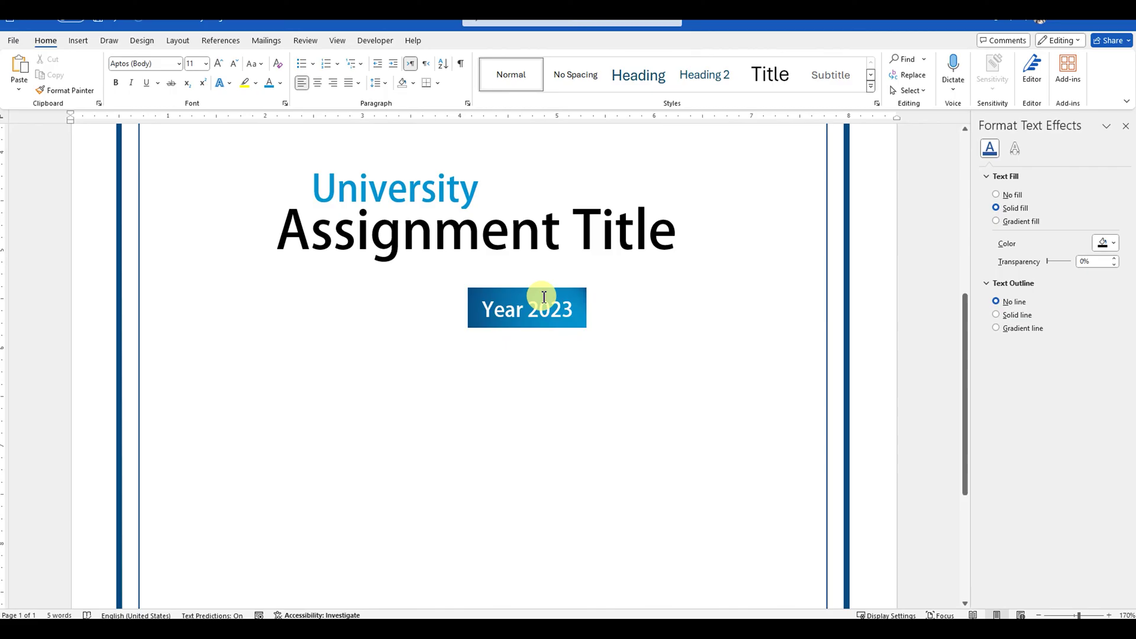
left_click_drag(544, 297, 622, 271)
left_click(522, 236)
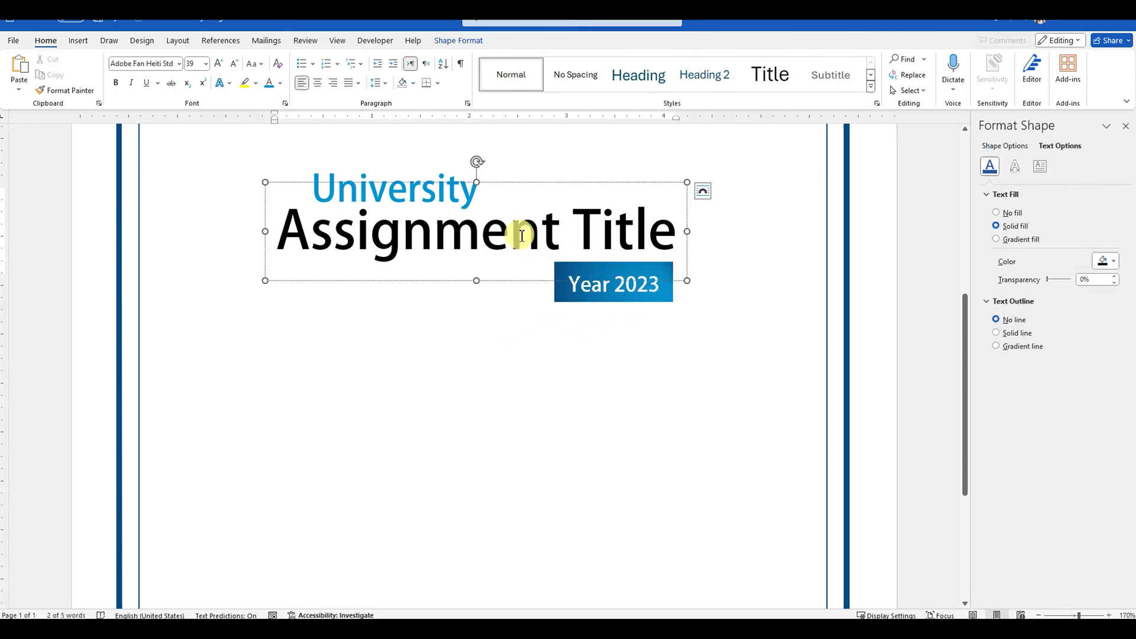
Step: Group the University, Assignment Title and Year 2023 boxes into one object
double_click(443, 174)
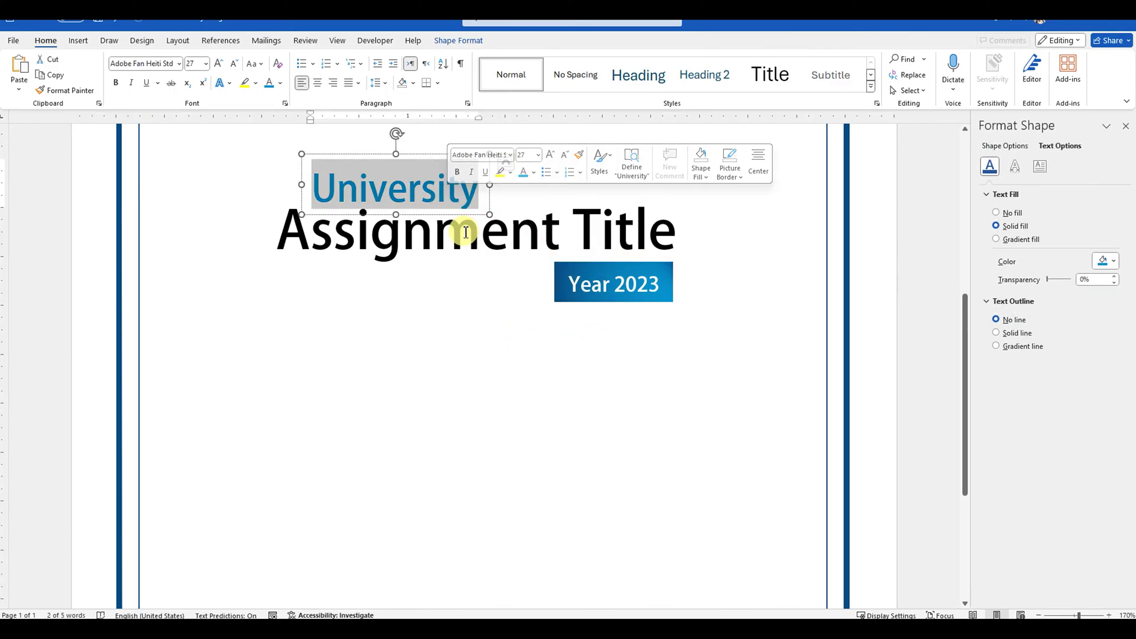
key("Escape")
left_click(557, 294, "shift")
right_click(557, 295)
mouse_move(593, 373)
left_click(679, 373)
scroll(472, 300, "down", 8)
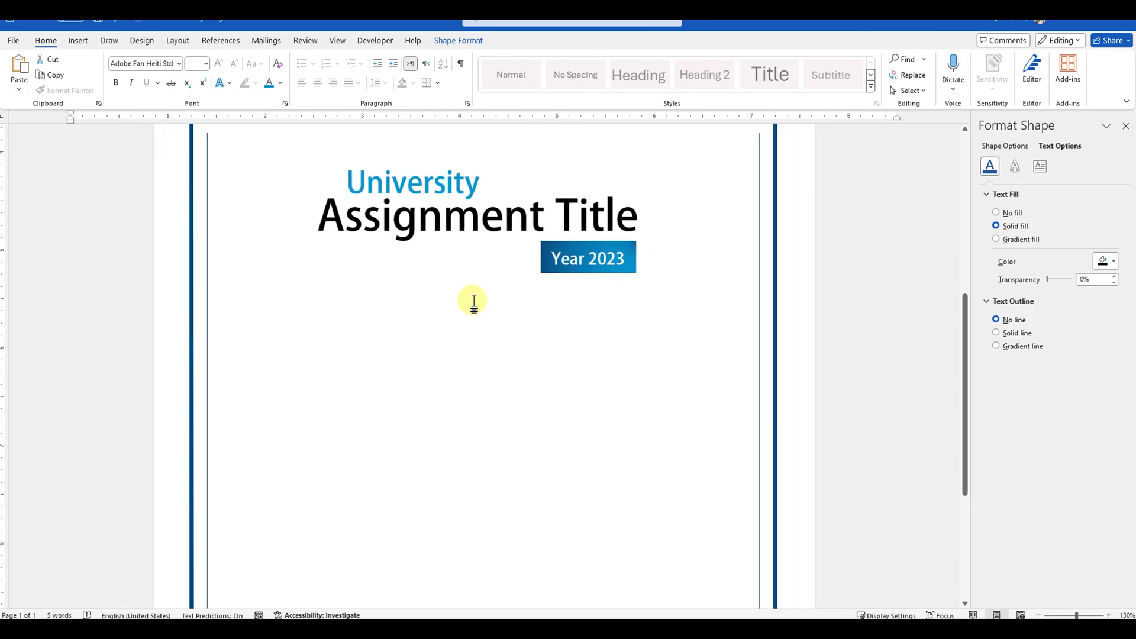
Step: Align the grouped title block to the horizontal centre of the page
left_click(459, 40)
left_click(985, 59)
left_click(1007, 89)
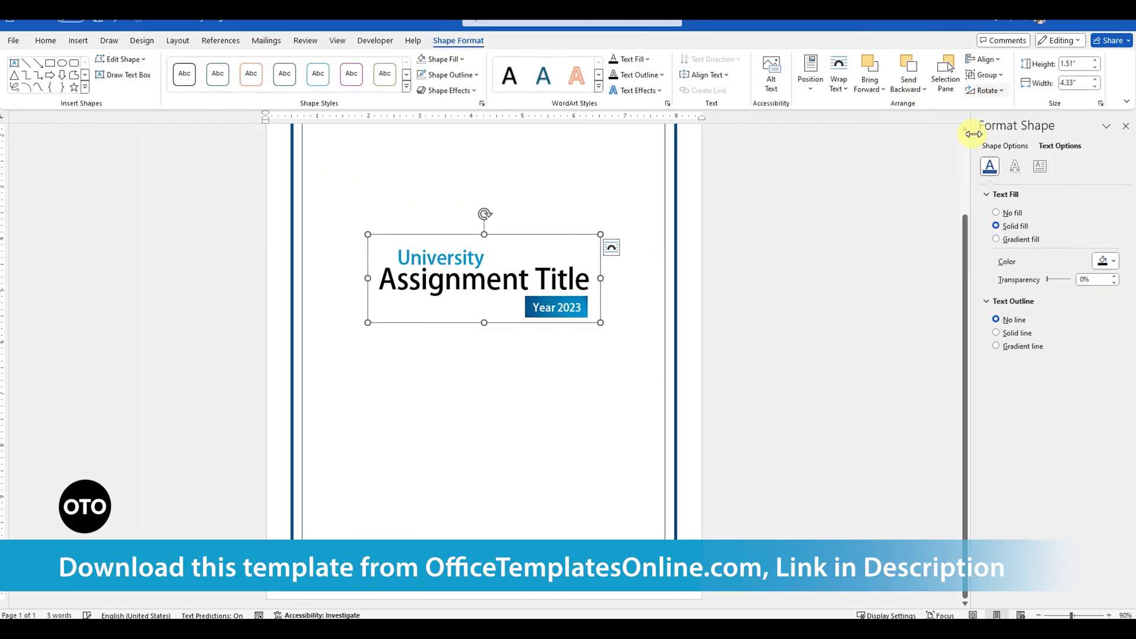
left_click(489, 350)
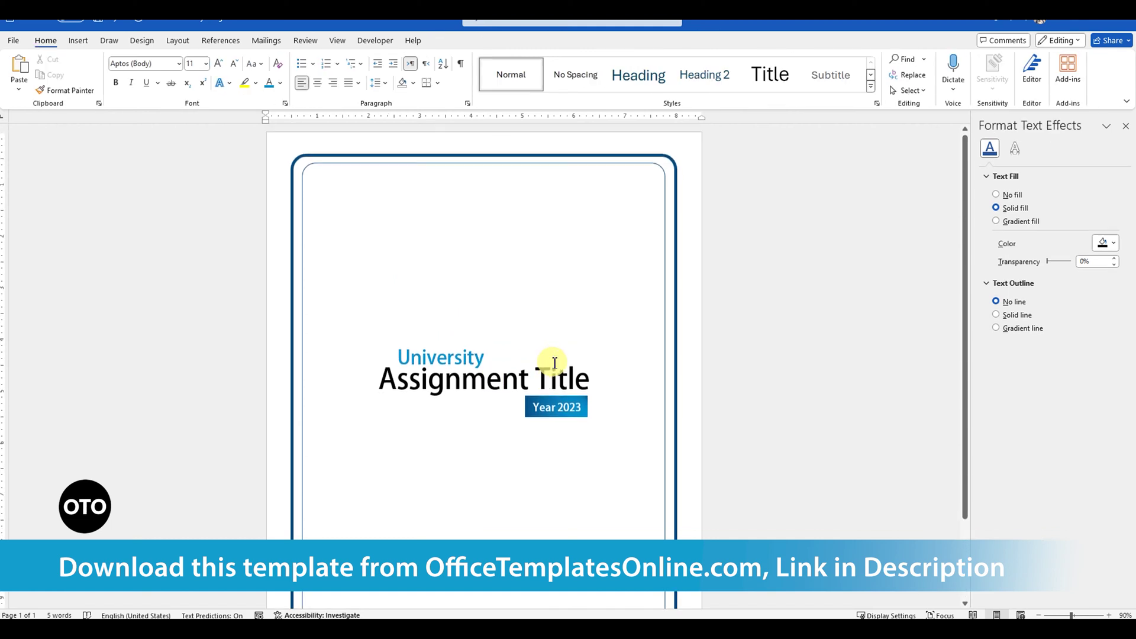
scroll(554, 364, "up", 3)
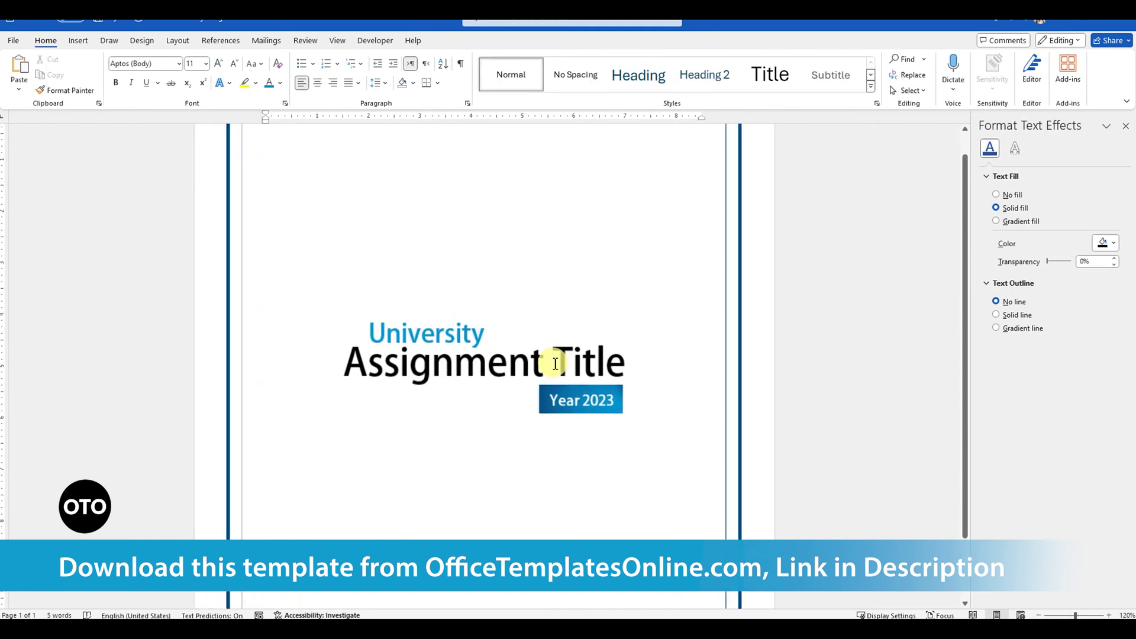
left_click(78, 40)
left_click(170, 82)
Step: Draw a black horizontal line below the title block
left_click(177, 119)
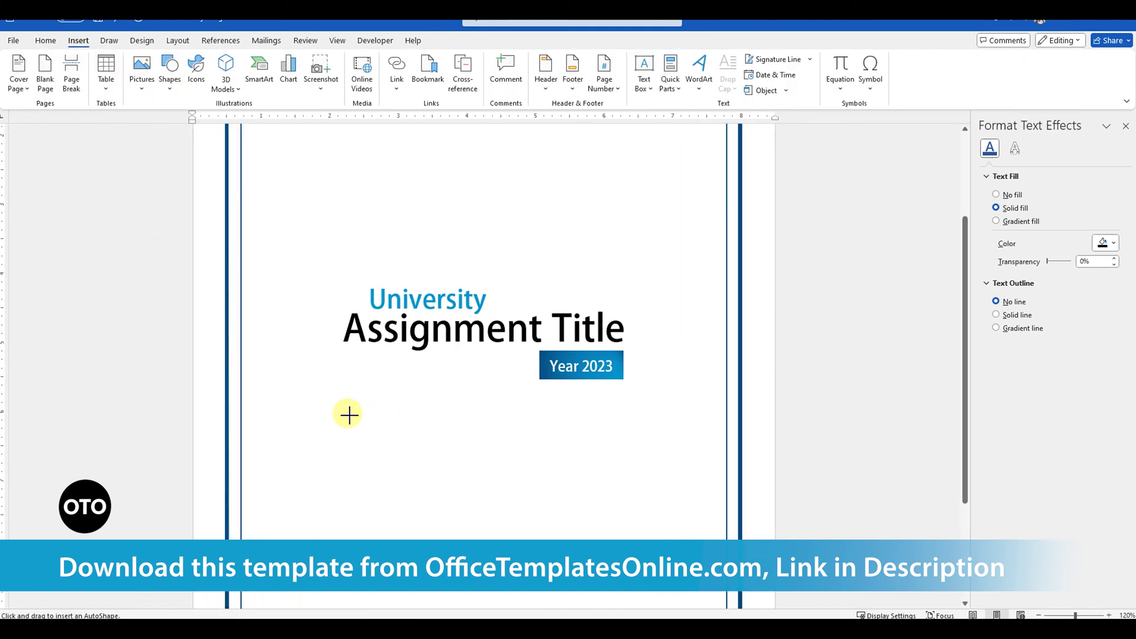
left_click_drag(324, 413, 649, 412)
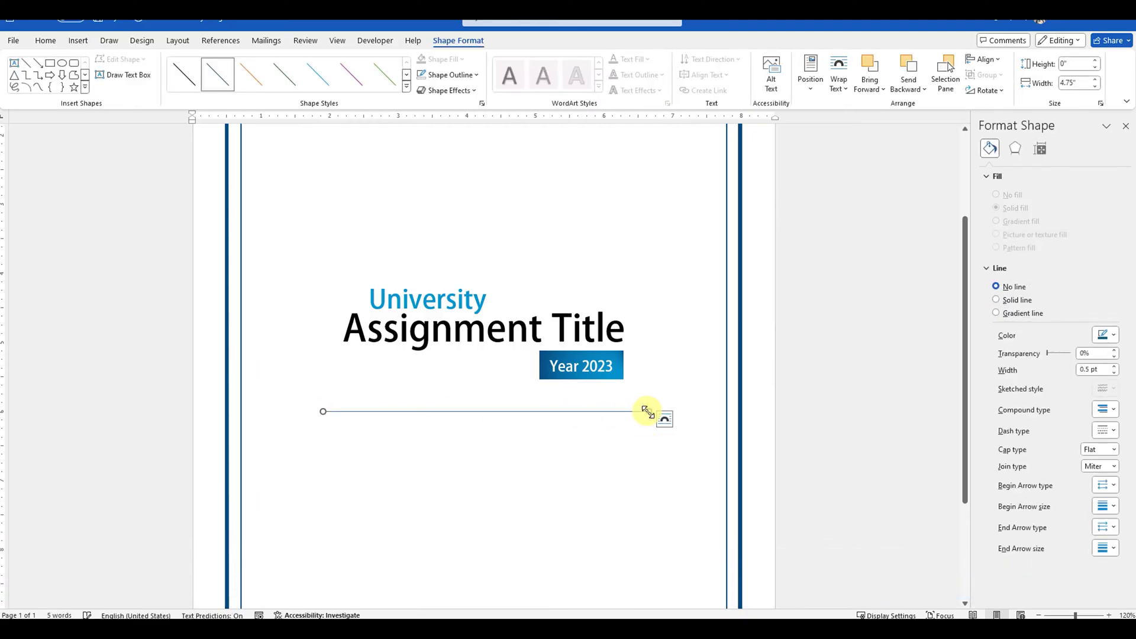
right_click(648, 412)
left_click(715, 438)
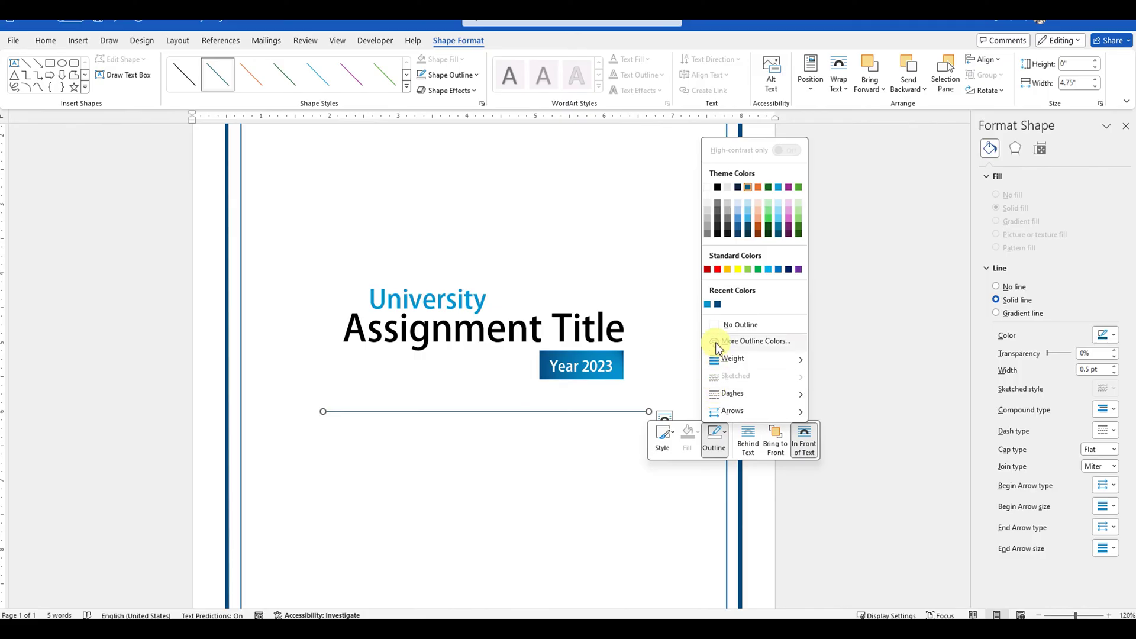
left_click(717, 187)
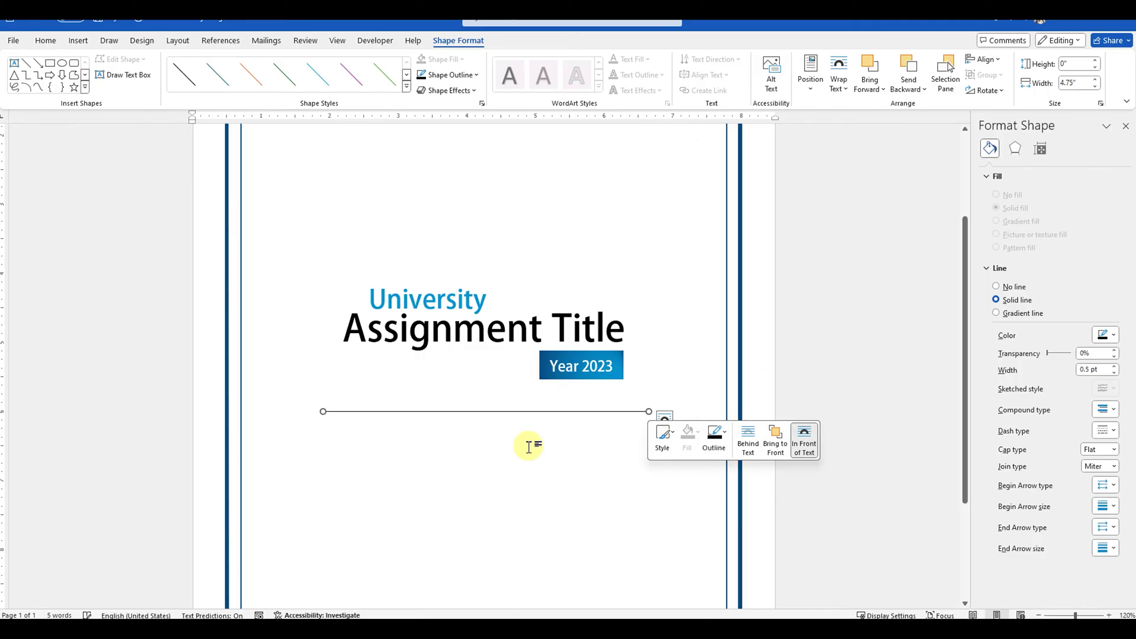
Step: Copy the Year 2023 box from inside the group
left_click(569, 370)
left_click(566, 354)
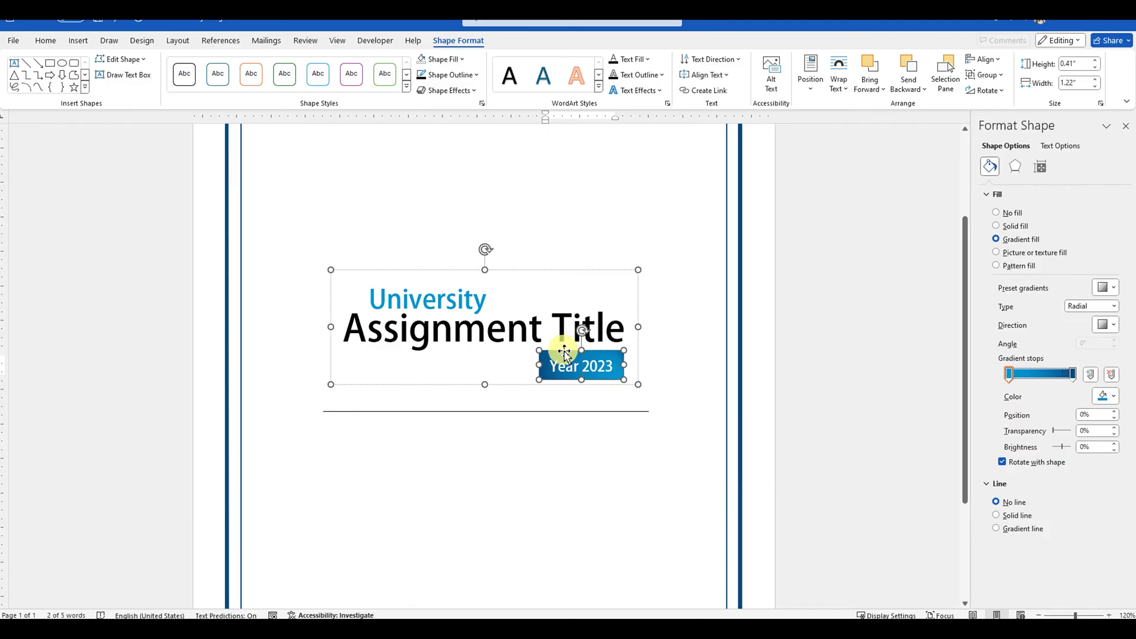
right_click(566, 354)
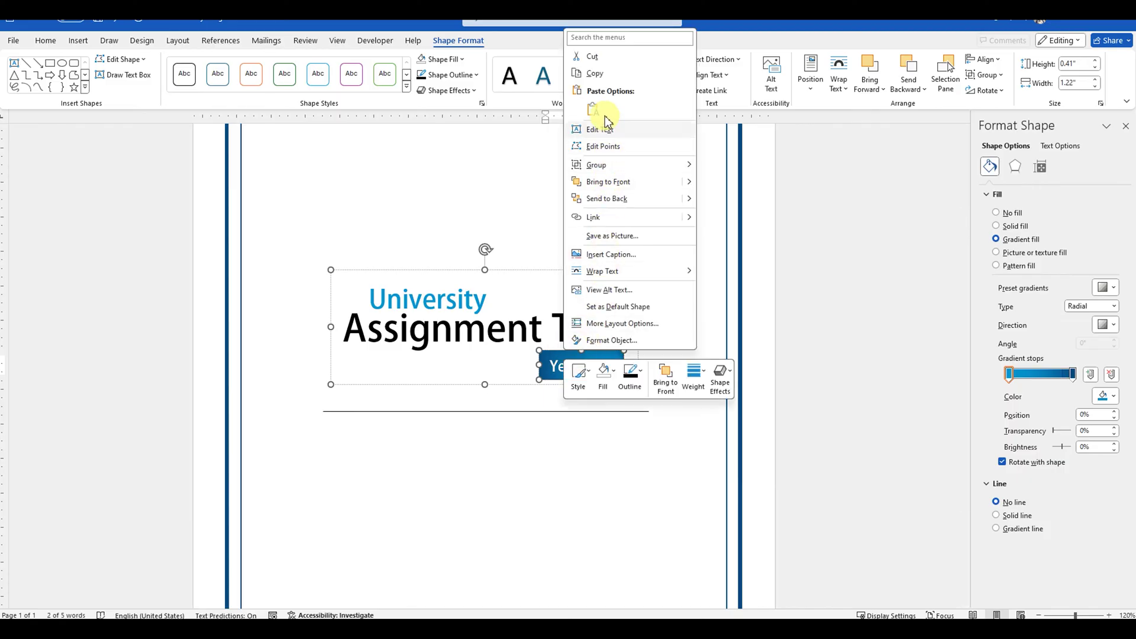
left_click(595, 73)
left_click(765, 435)
scroll(765, 435, "up", 3)
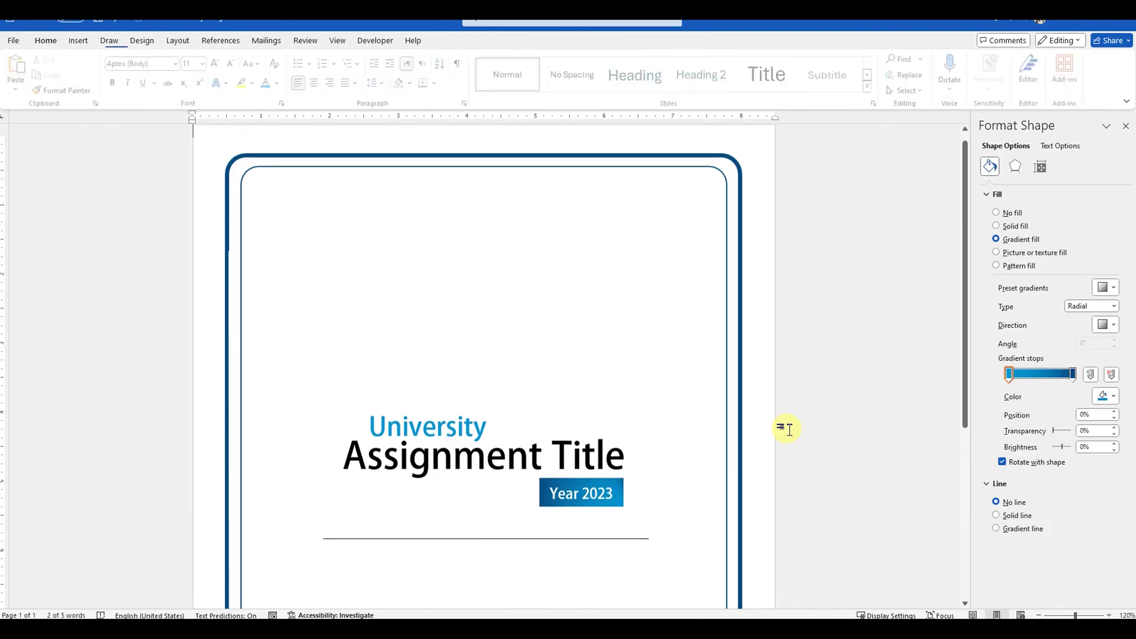
Step: Paste the Year 2023 box onto the line, widen it, and set its font to Calibri Light
key("ctrl+v")
left_click_drag(211, 165, 421, 562)
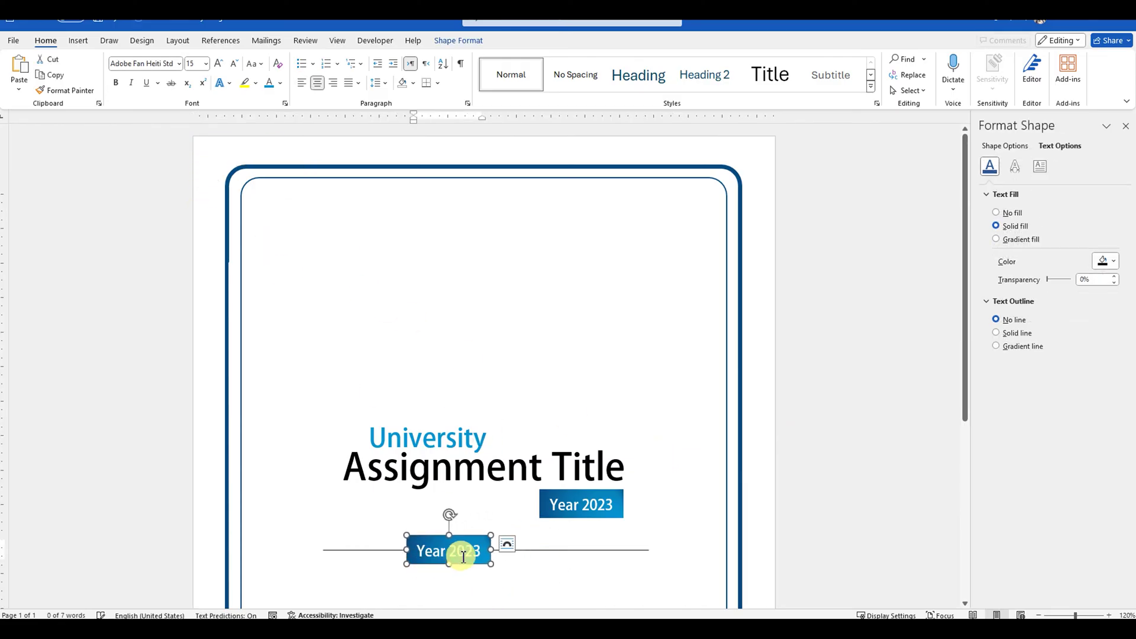
left_click_drag(491, 549, 577, 550)
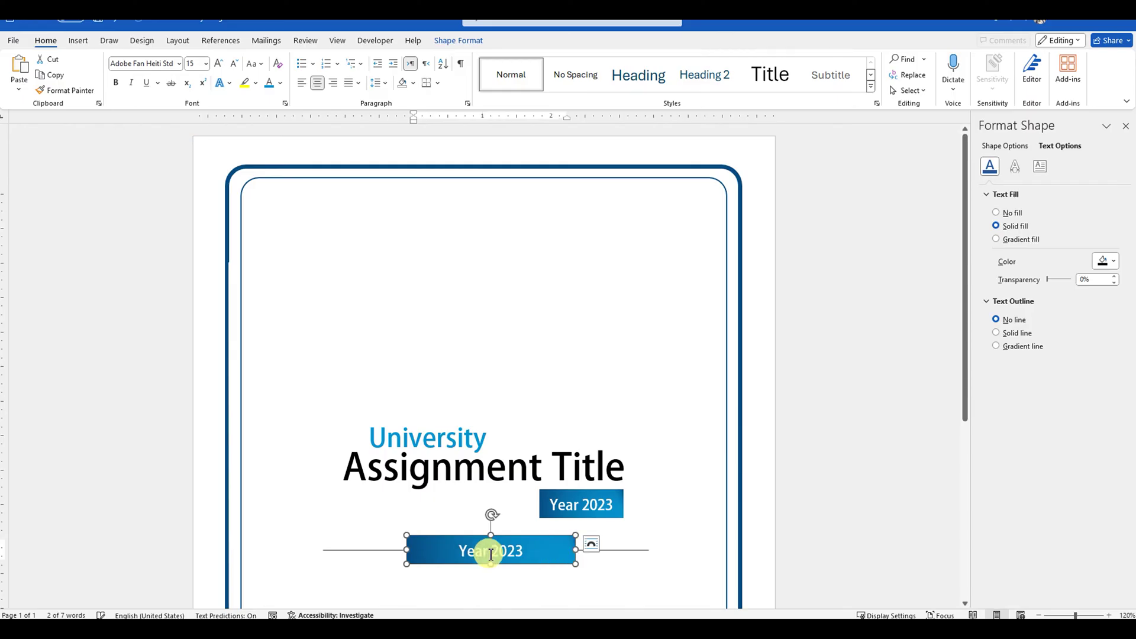
triple_click(481, 553)
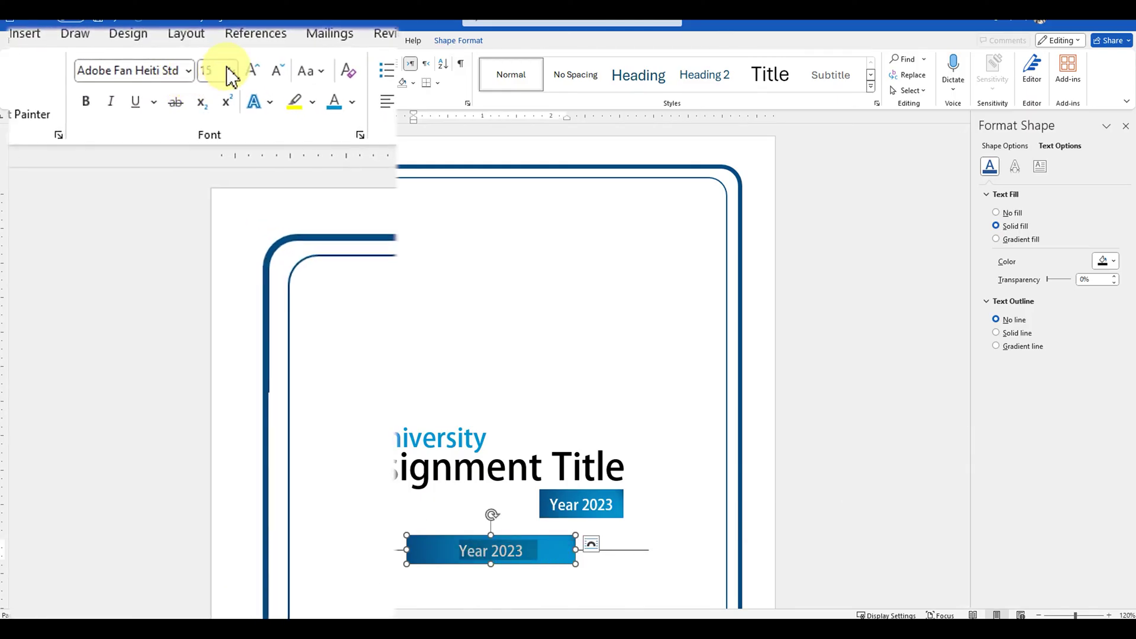
left_click(189, 70)
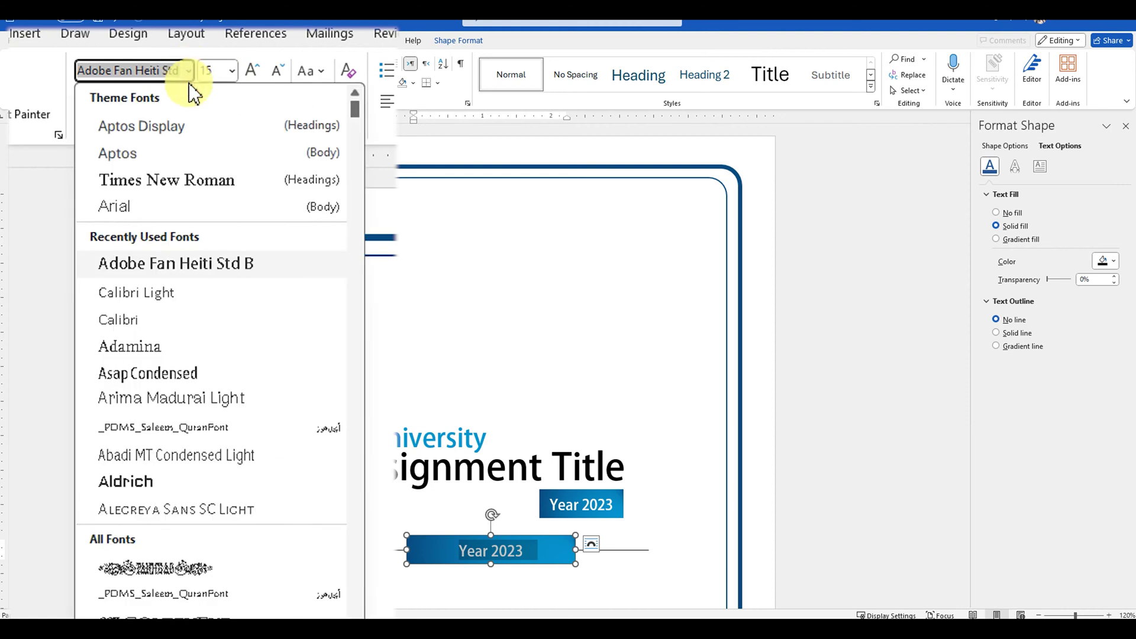
left_click(138, 296)
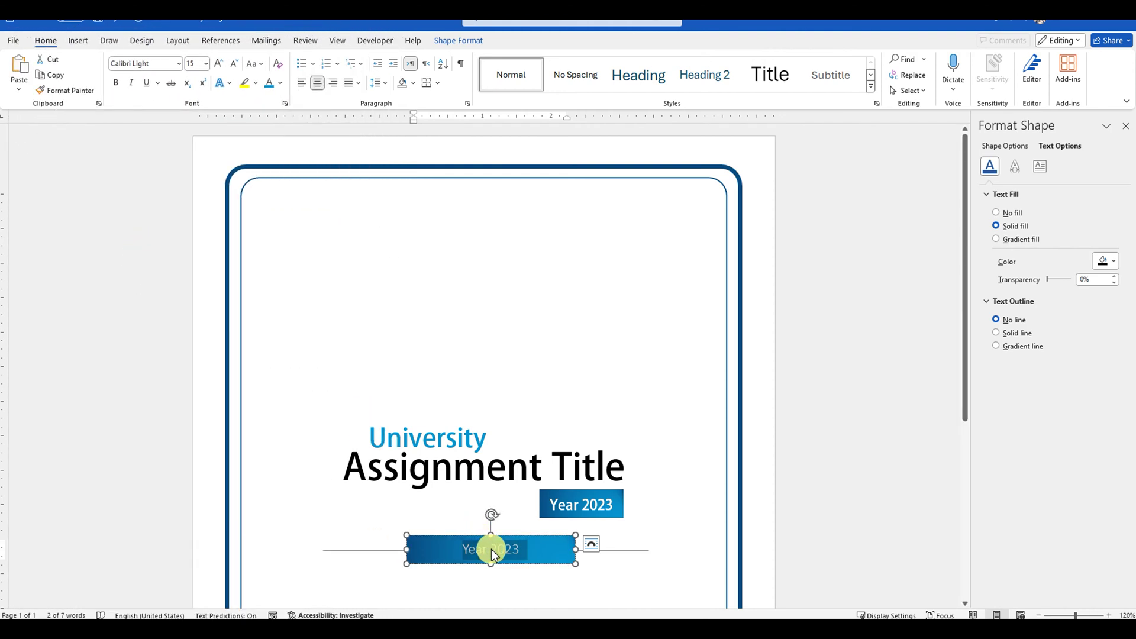
Step: Fill the pasted box white and change its text to 'Lorem Ipsum Majors'
right_click(512, 540)
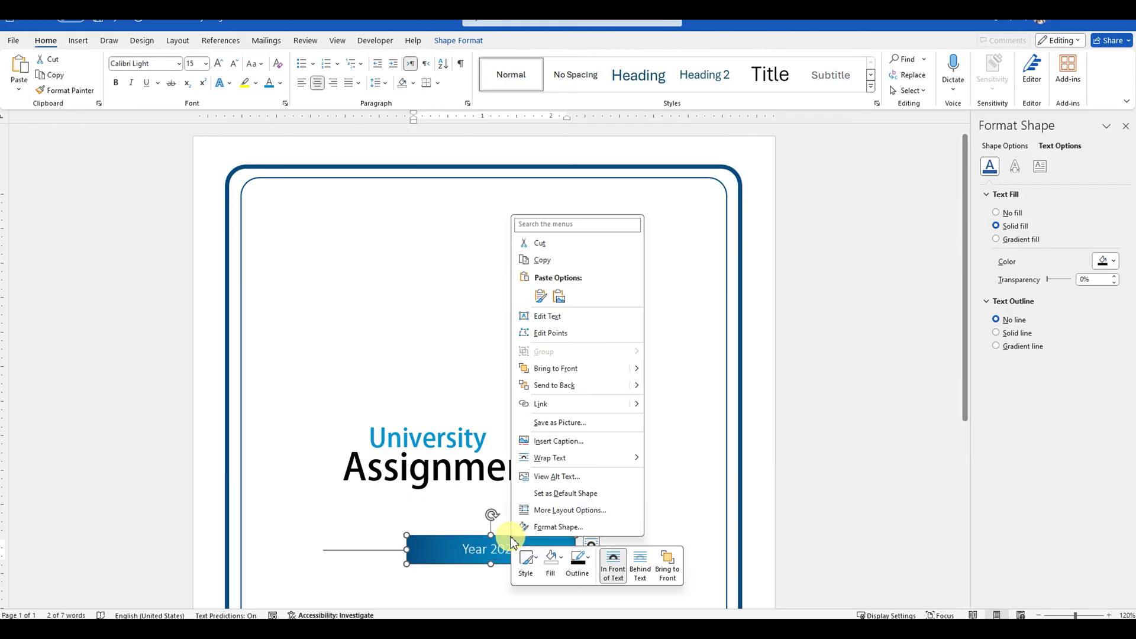
left_click(551, 559)
left_click(568, 468)
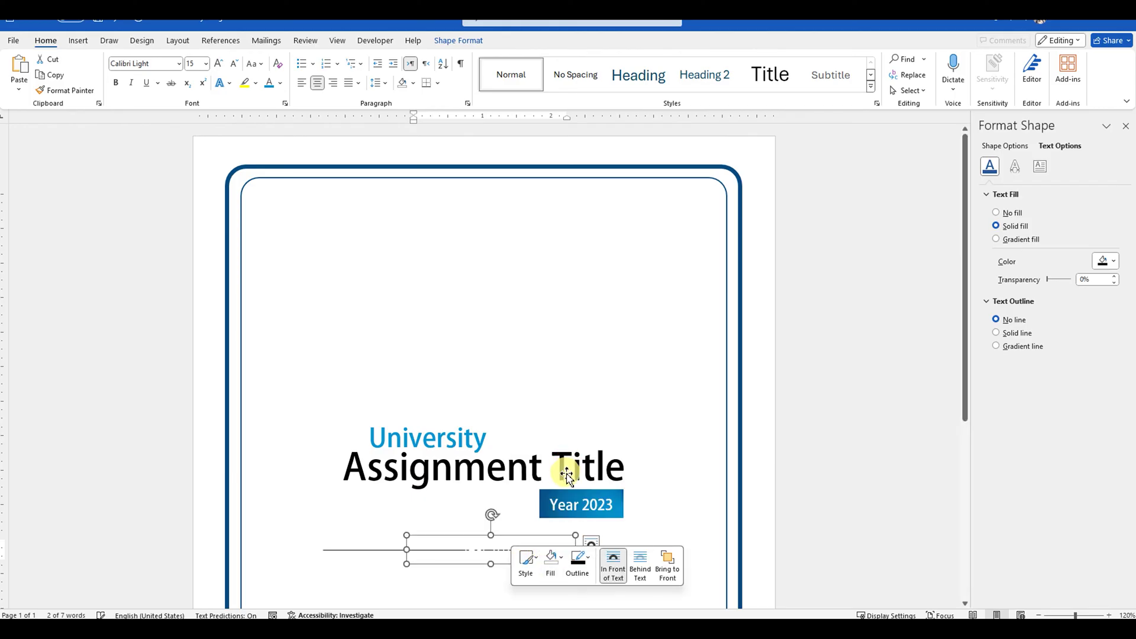
left_click(280, 83)
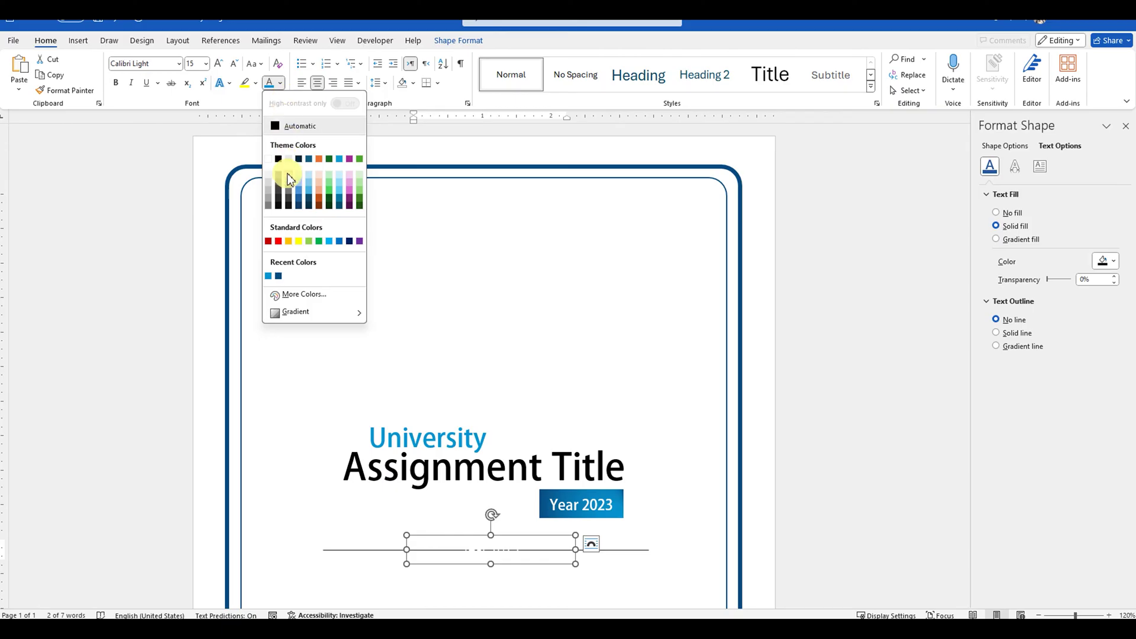
key("Escape")
key("Escape")
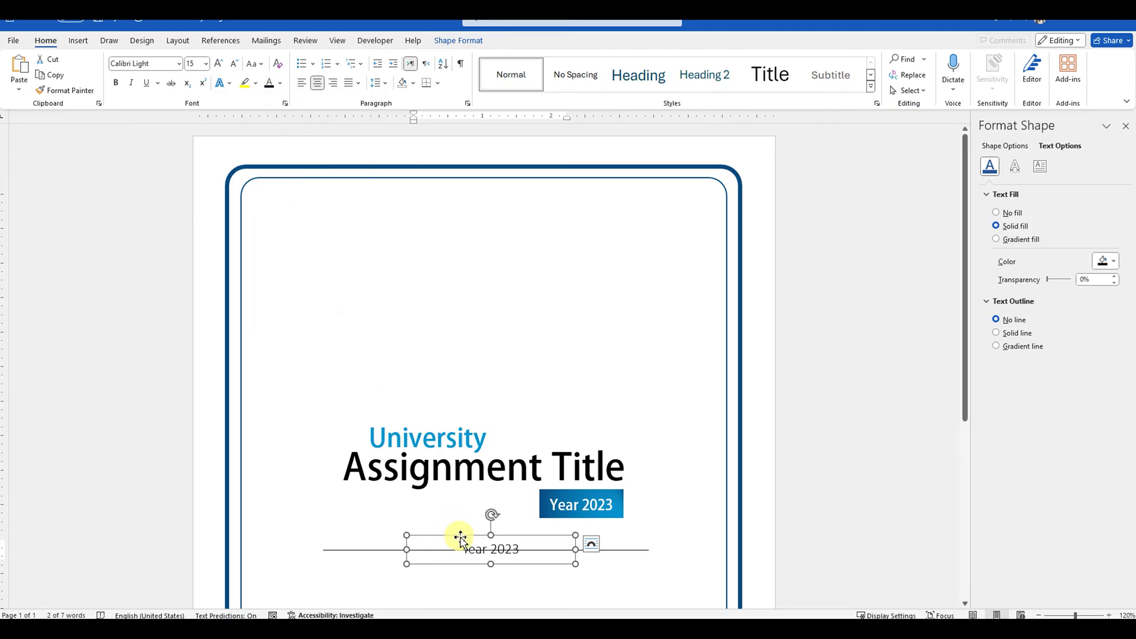
right_click(460, 540)
left_click(499, 560)
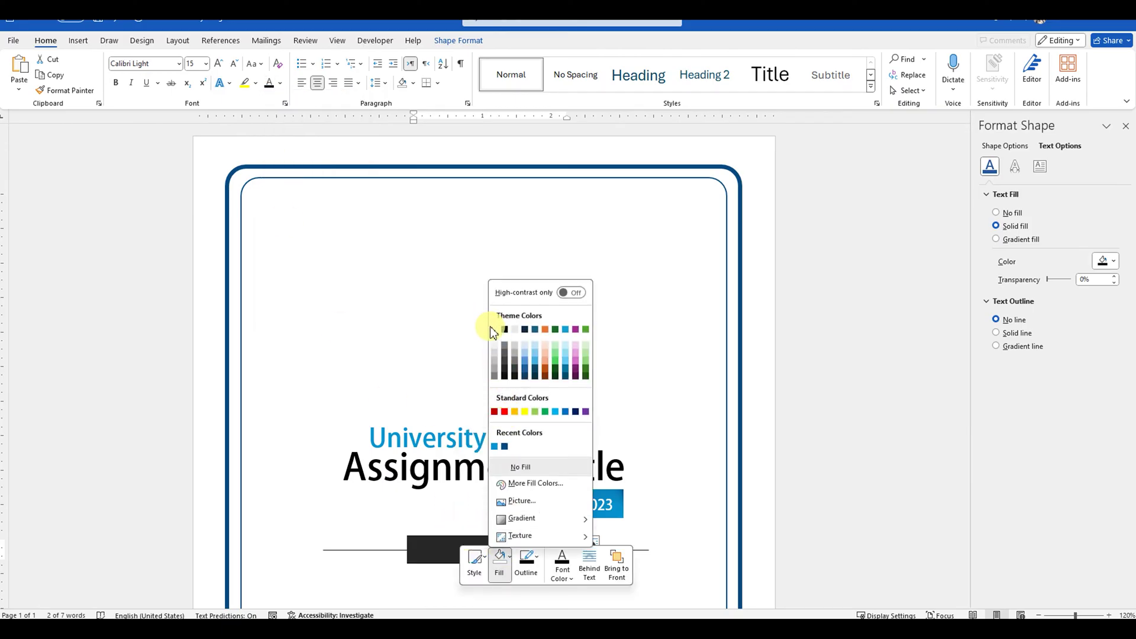
left_click(495, 329)
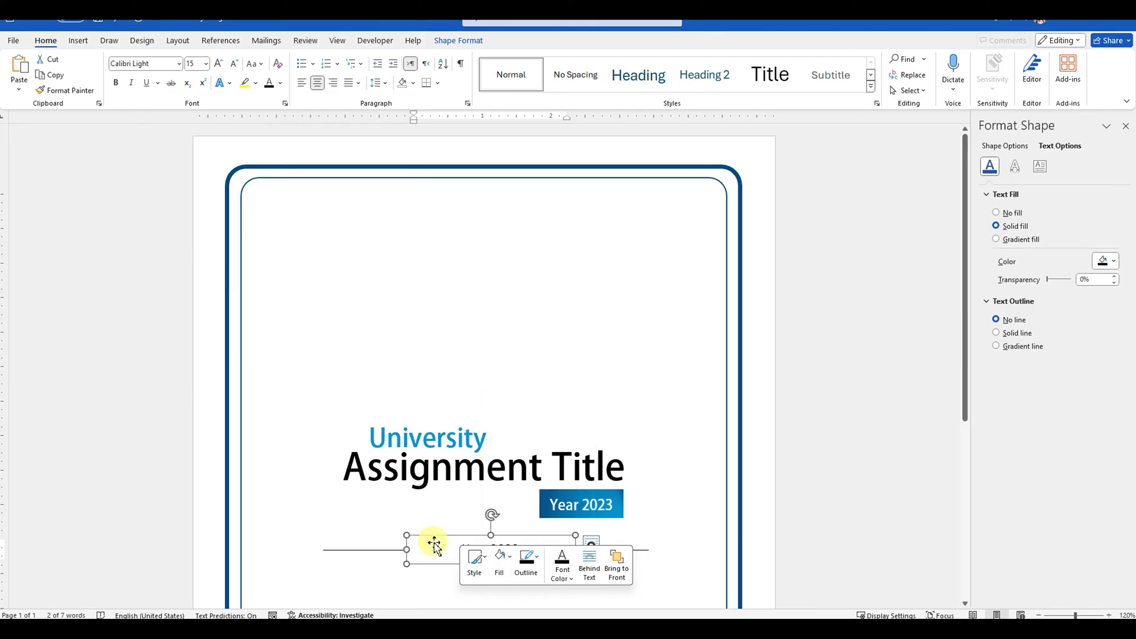
scroll(431, 541, "up", 6)
scroll(558, 490, "down", 3)
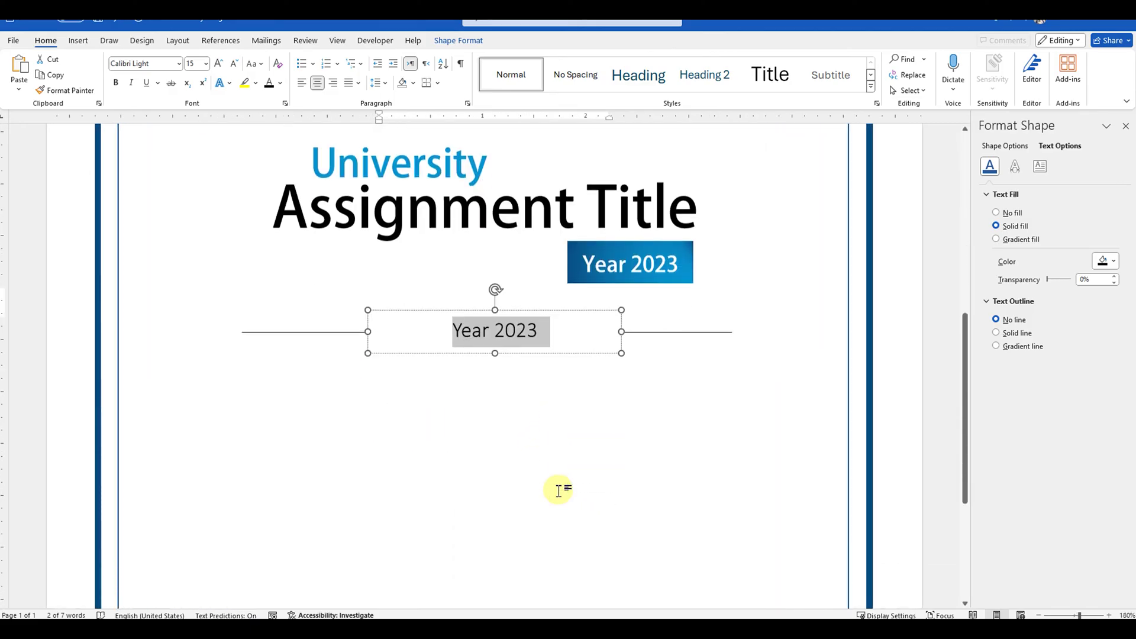
scroll(559, 490, "down", 1)
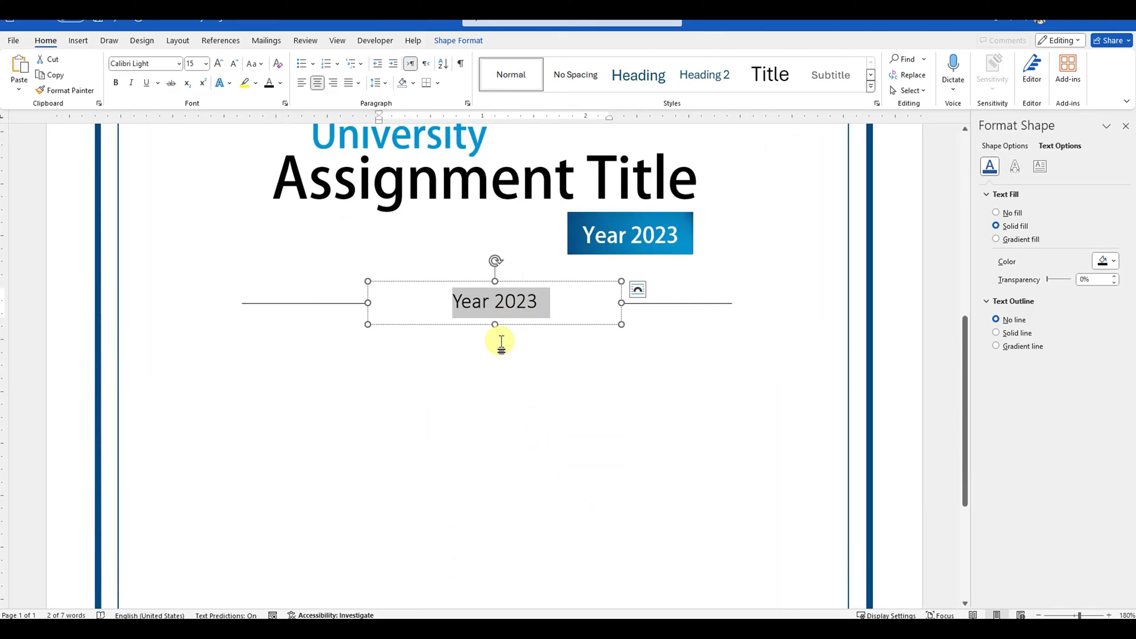
type("Lorem Ipsum Majors")
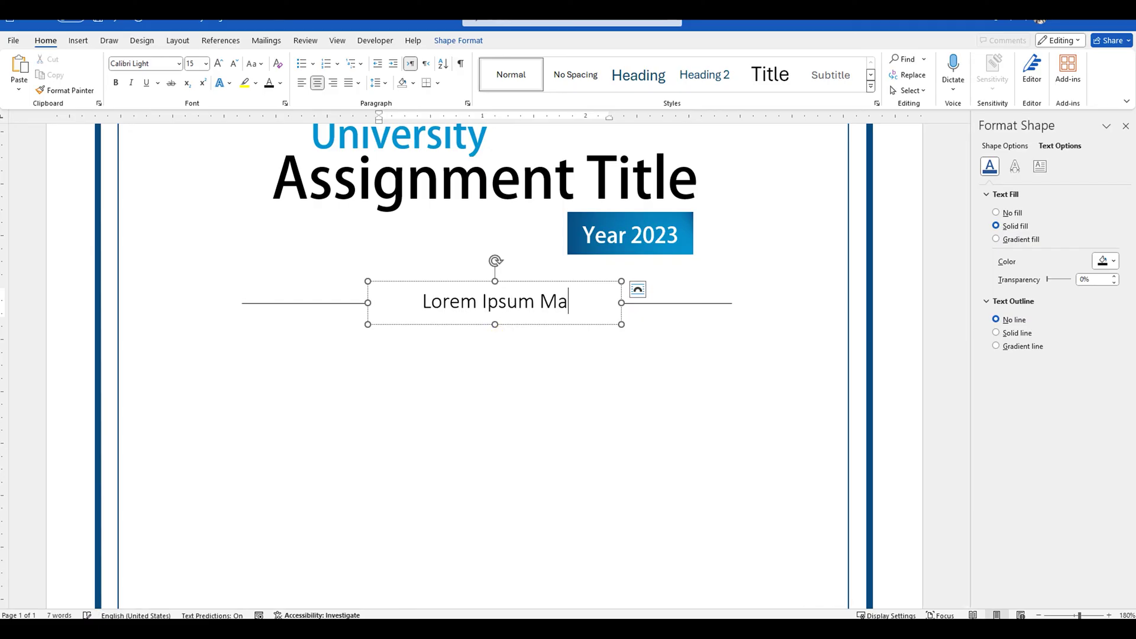
left_click(426, 246)
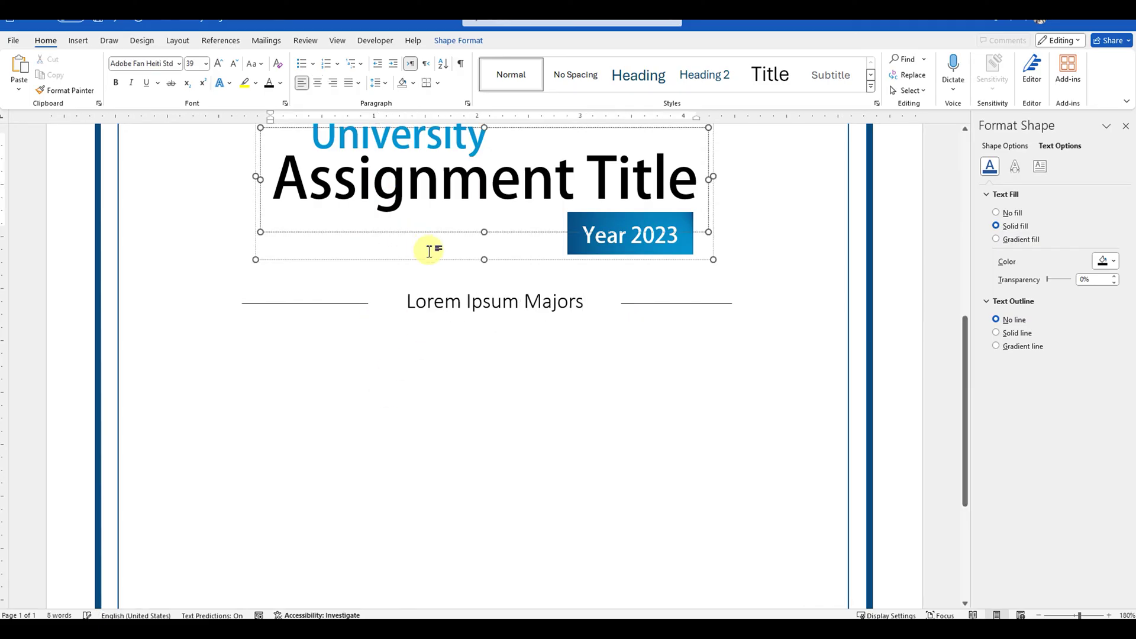
Step: Select the divider line and the Lorem Ipsum Majors box and align their centres
left_click(647, 406)
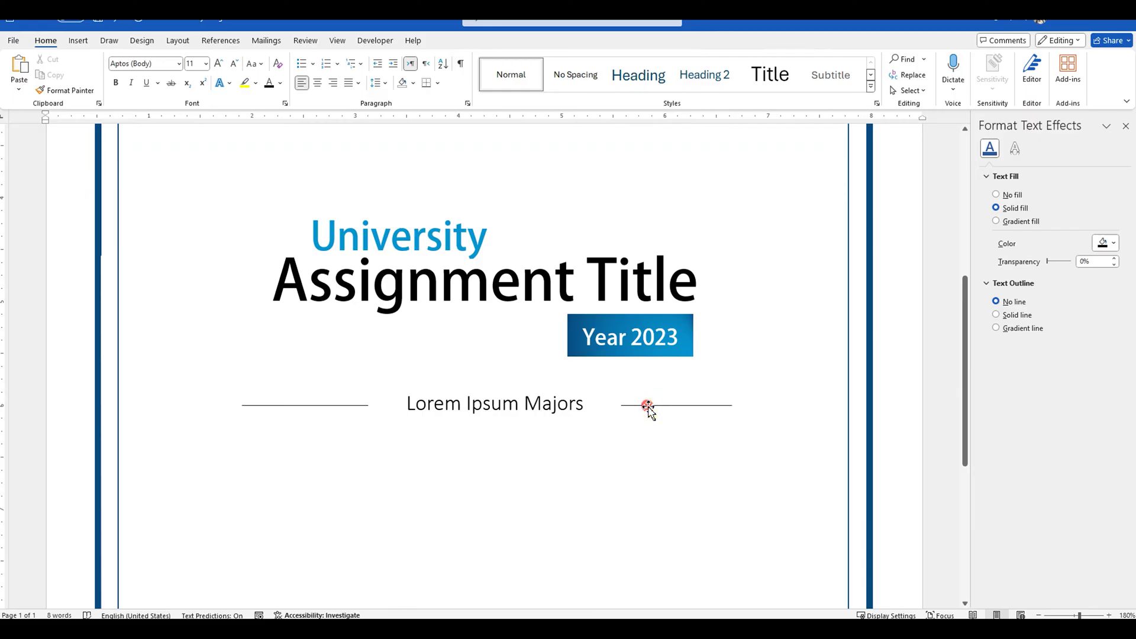
left_click(649, 406)
left_click(552, 405)
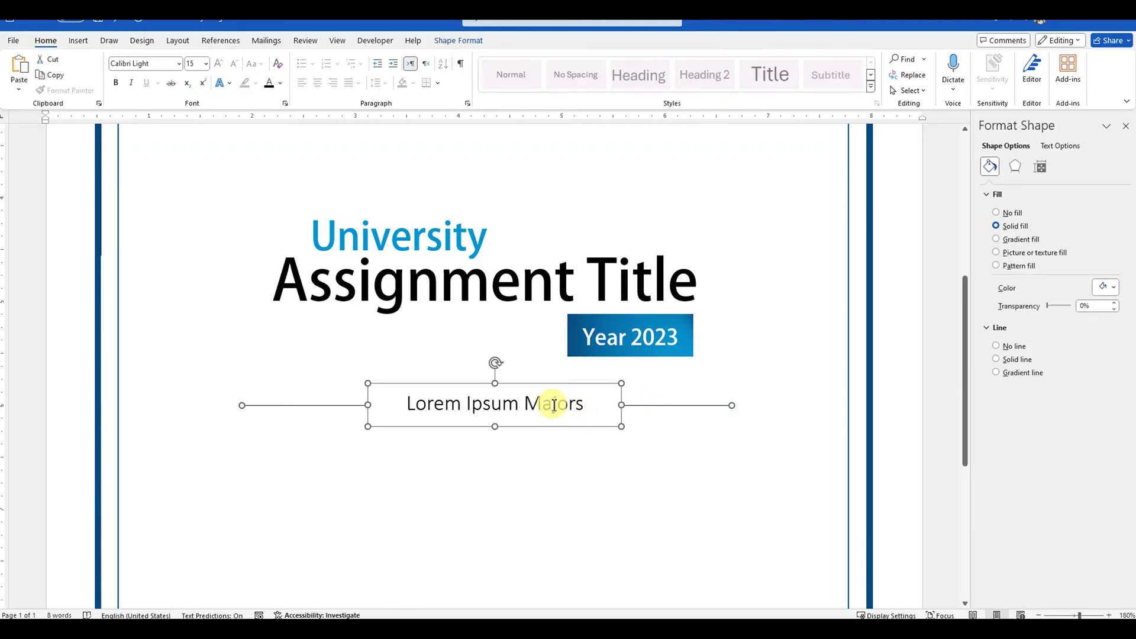
left_click(481, 43)
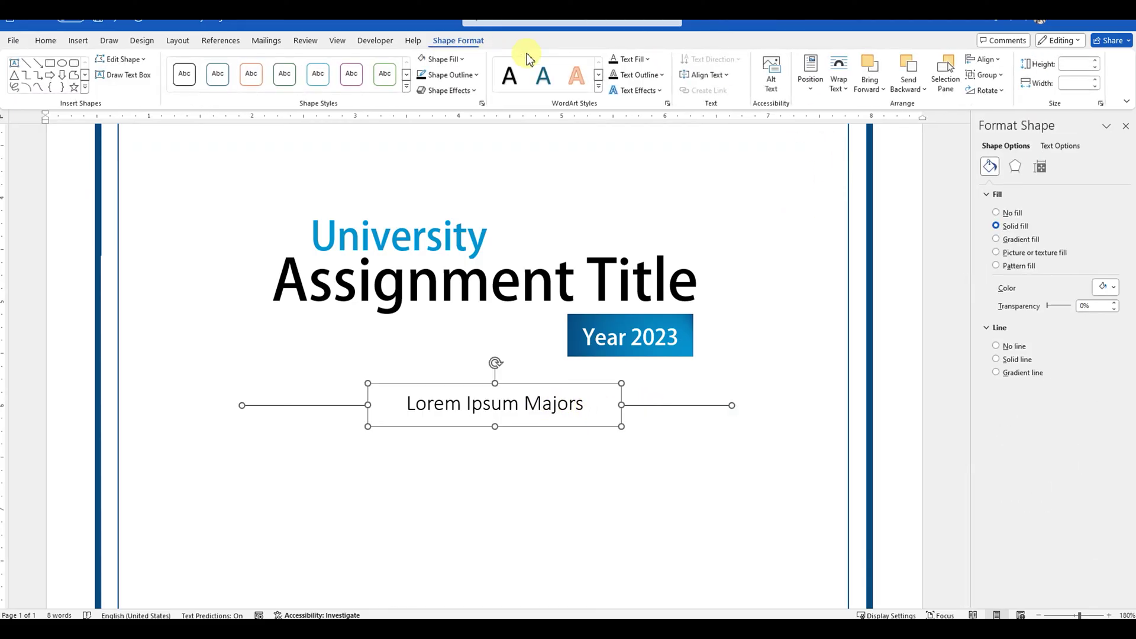
left_click(947, 59)
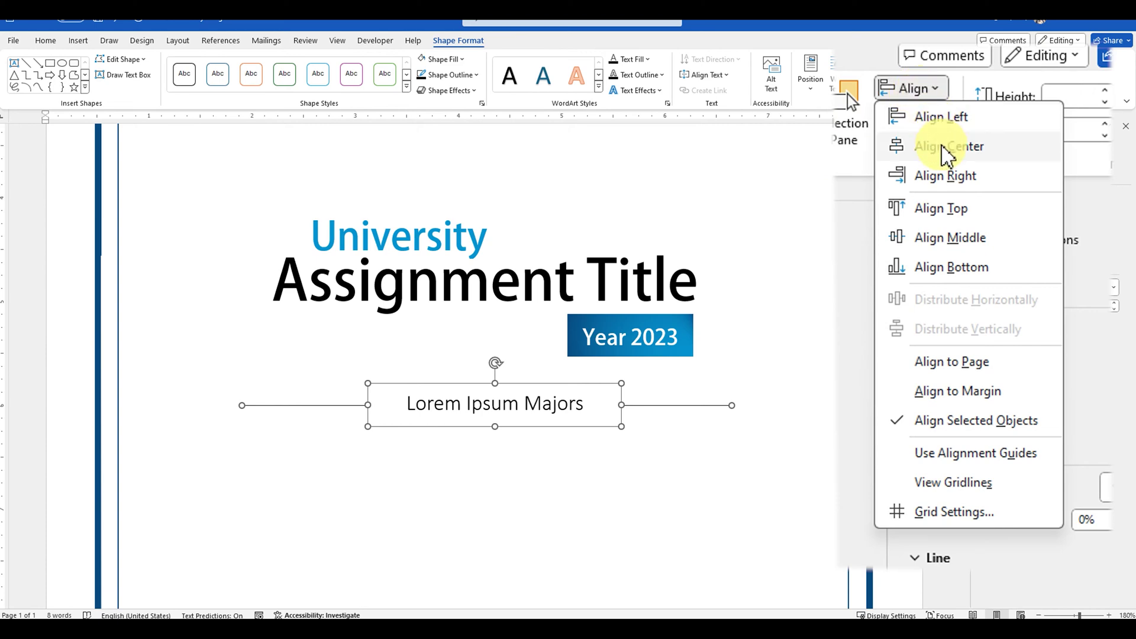
left_click(944, 146)
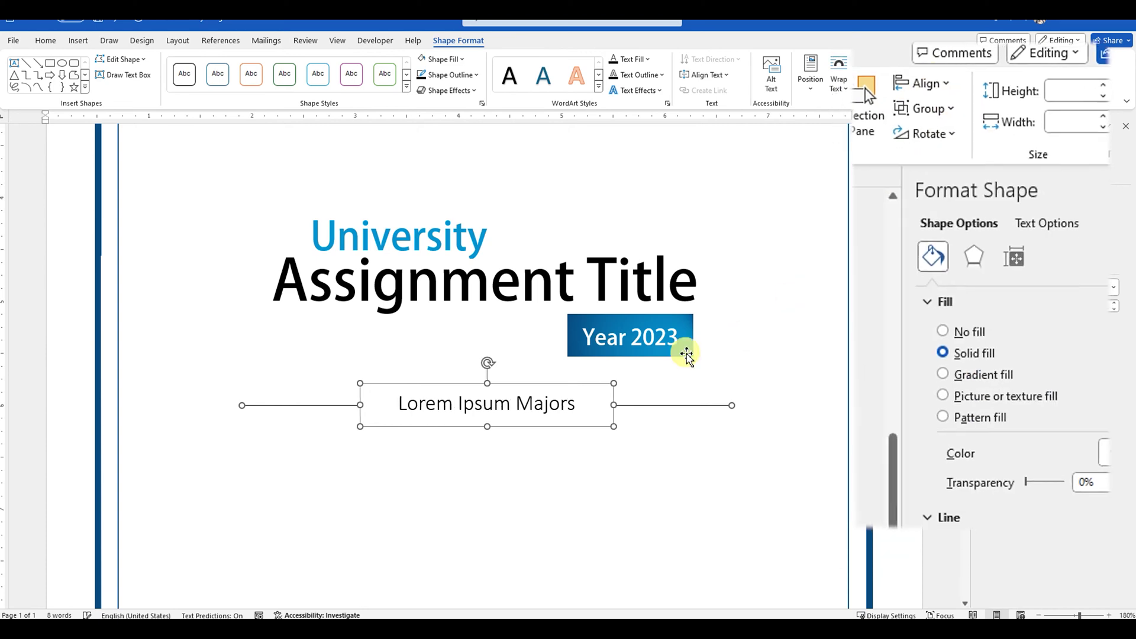
Step: Group the divider lines and the Lorem Ipsum Majors box into one object
right_click(616, 403)
mouse_move(732, 218)
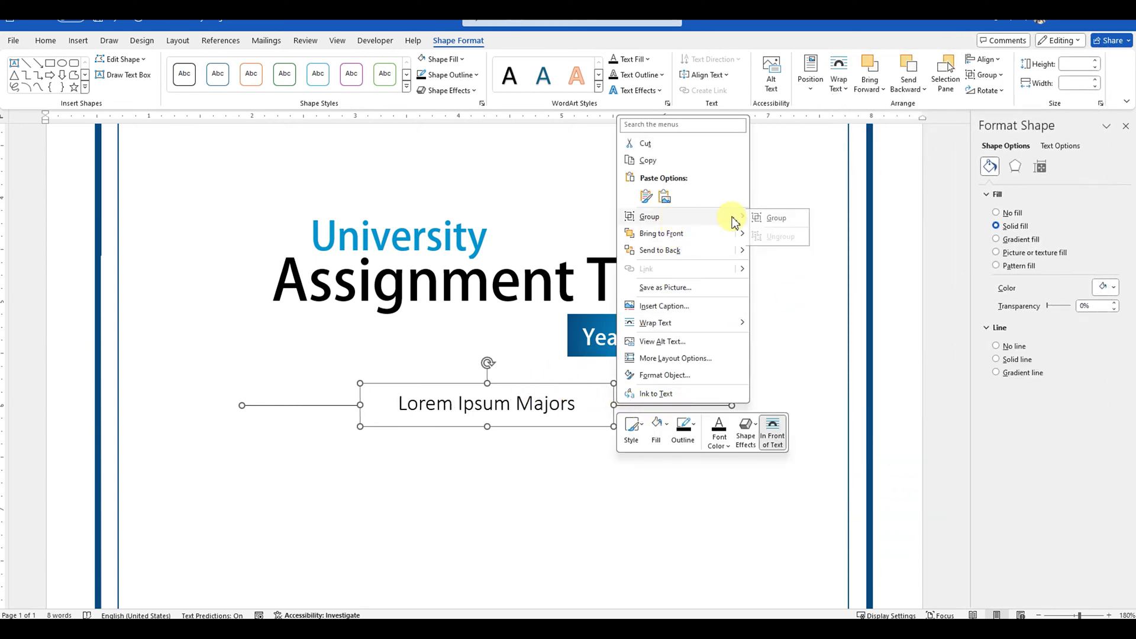
left_click(773, 224)
scroll(500, 361, "down", 8, "ctrl")
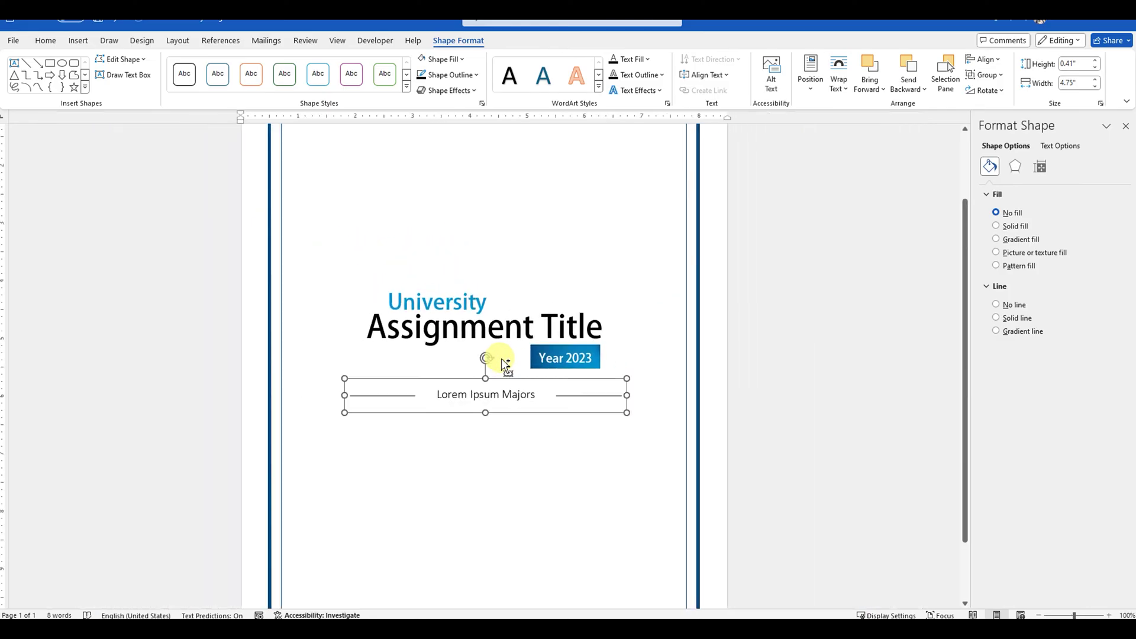
scroll(505, 365, "down", 4, "ctrl")
left_click(664, 410)
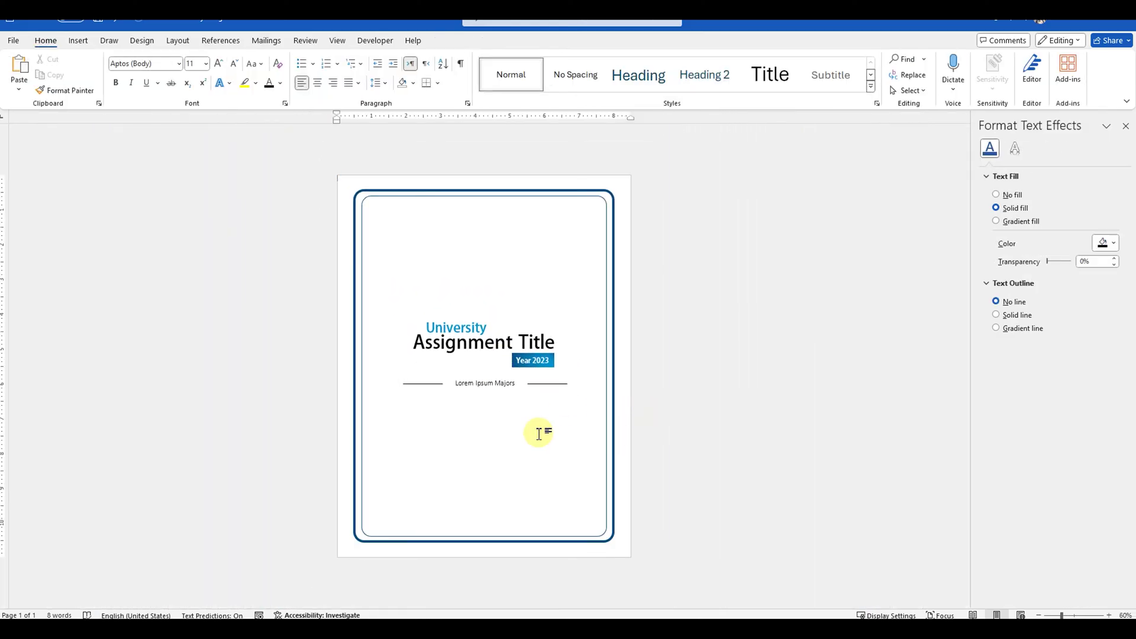
Step: Draw a rectangle over the lower part of the page
left_click(81, 42)
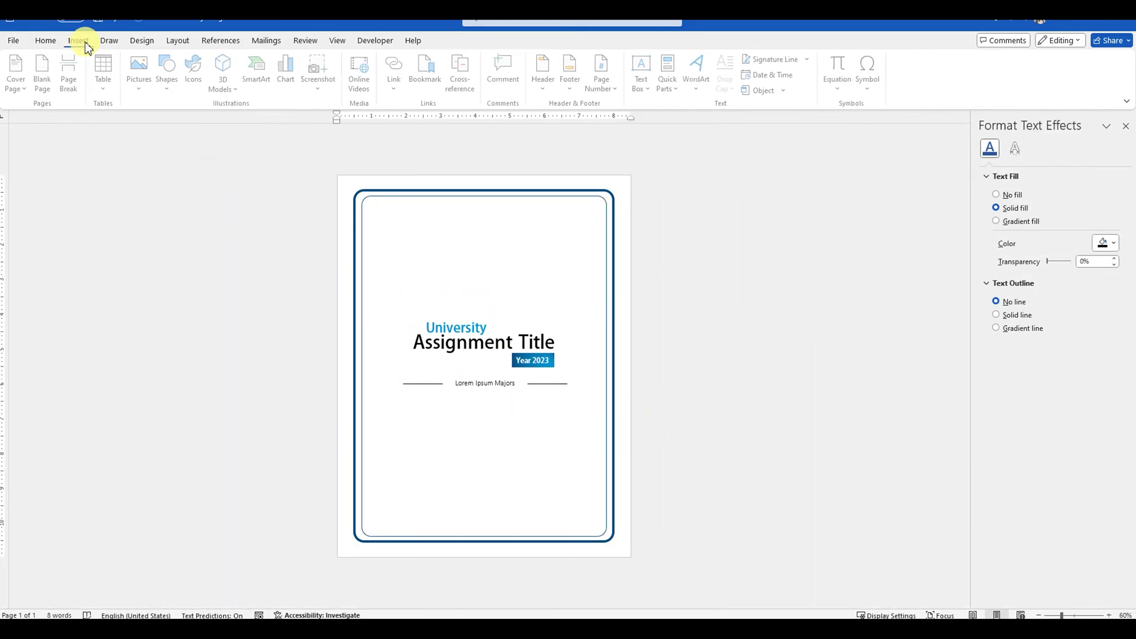
left_click(171, 95)
left_click(200, 122)
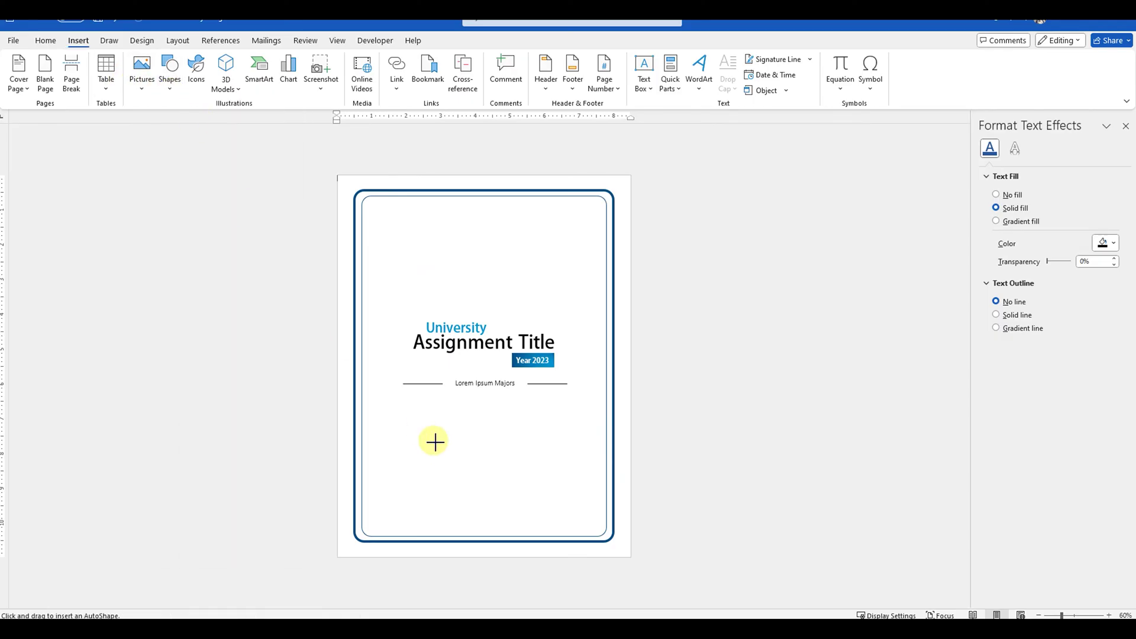
left_click_drag(341, 414, 630, 559)
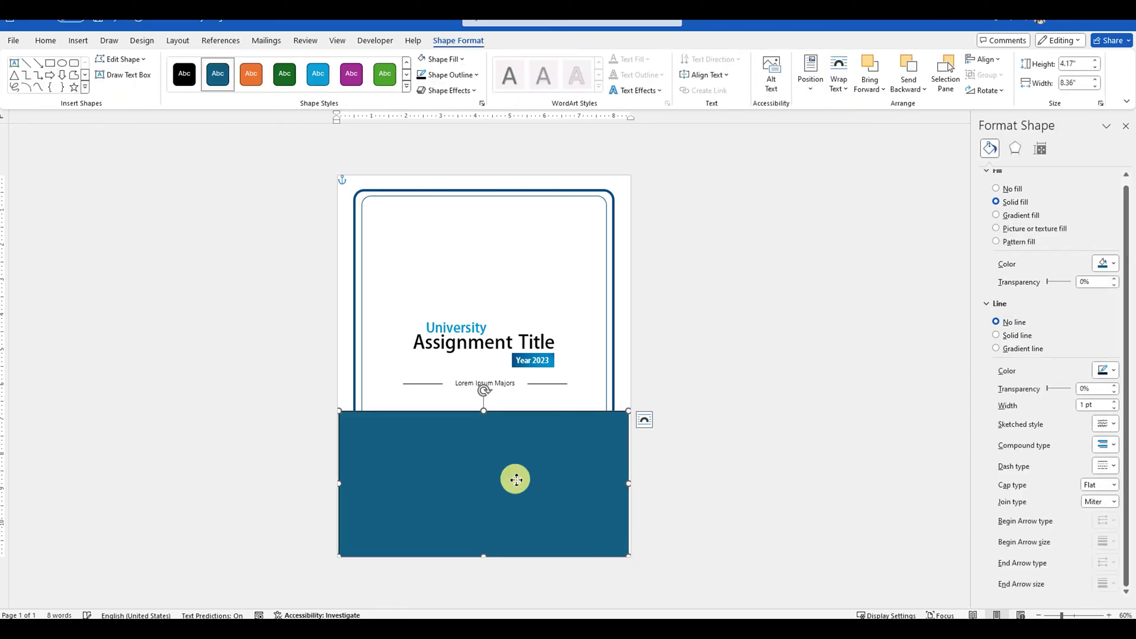
Step: Give the rectangle no outline and a lighter blue fill
right_click(515, 477)
left_click(589, 508)
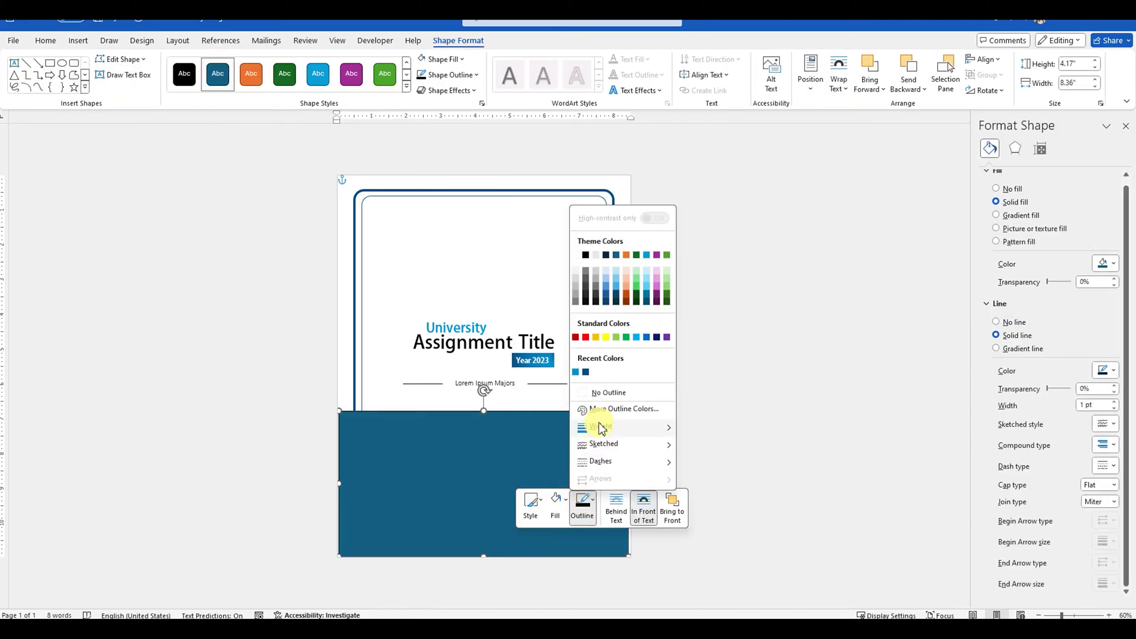
left_click(592, 393)
left_click(565, 500)
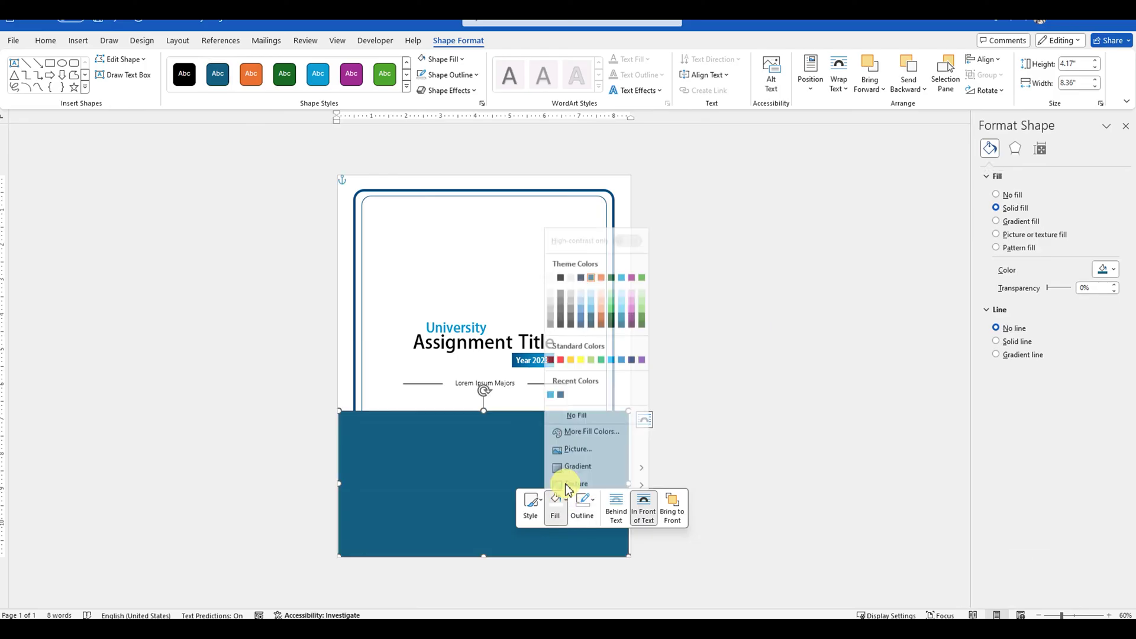
left_click(558, 391)
Step: Raise the rectangle's top-right corner to slant its top edge, then shift it slightly lower
right_click(504, 433)
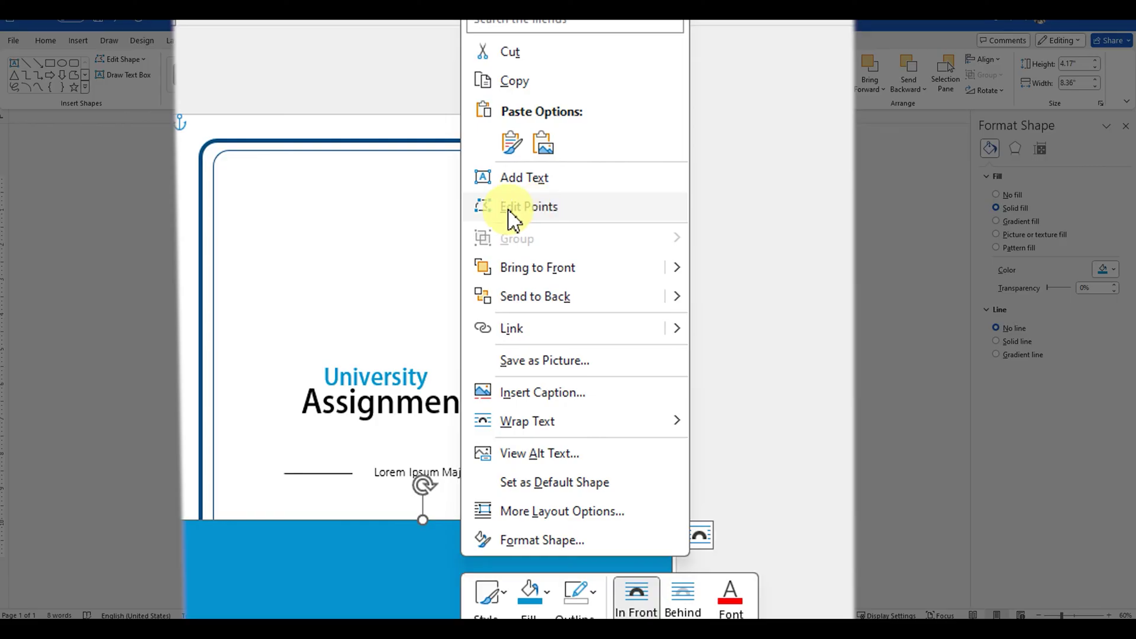
key("Escape")
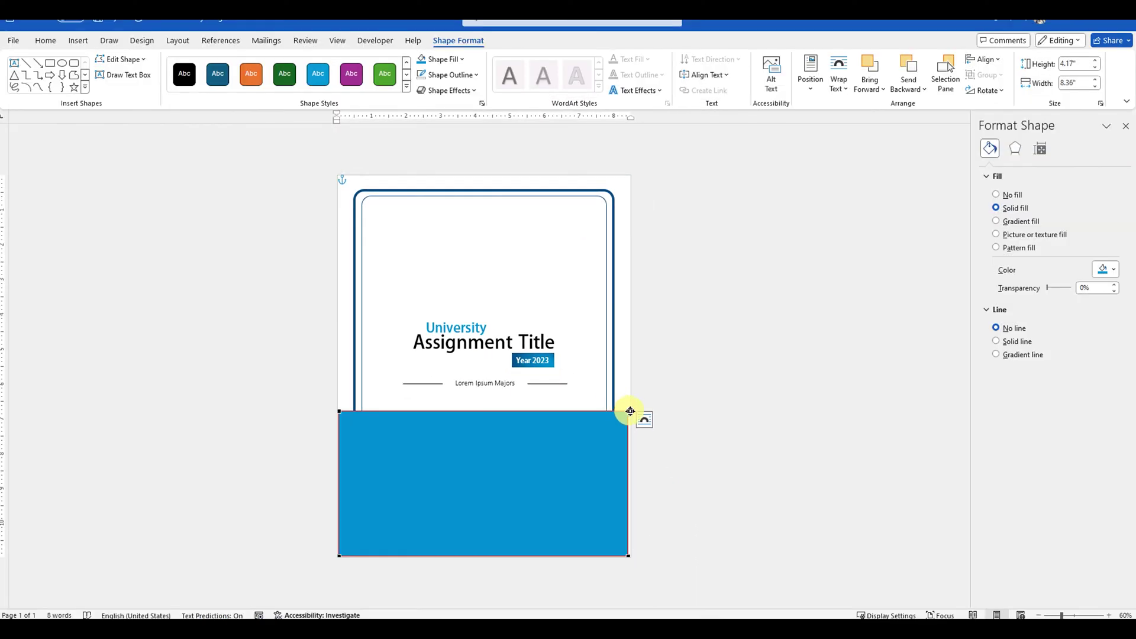
left_click_drag(631, 411, 630, 361)
left_click(593, 422)
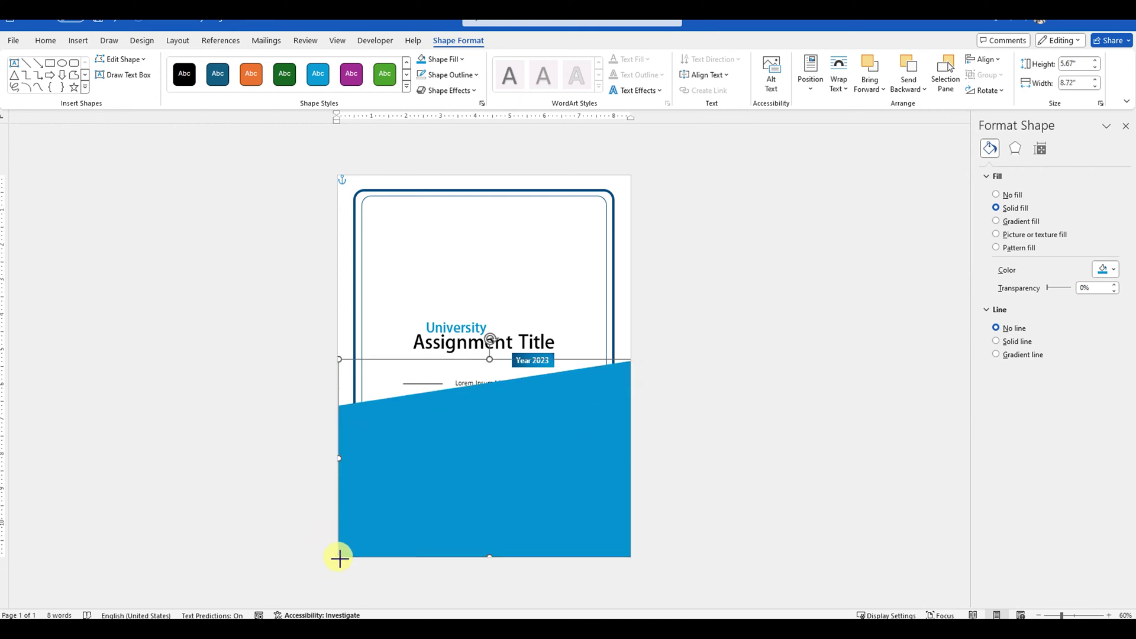
left_click_drag(479, 450, 480, 467)
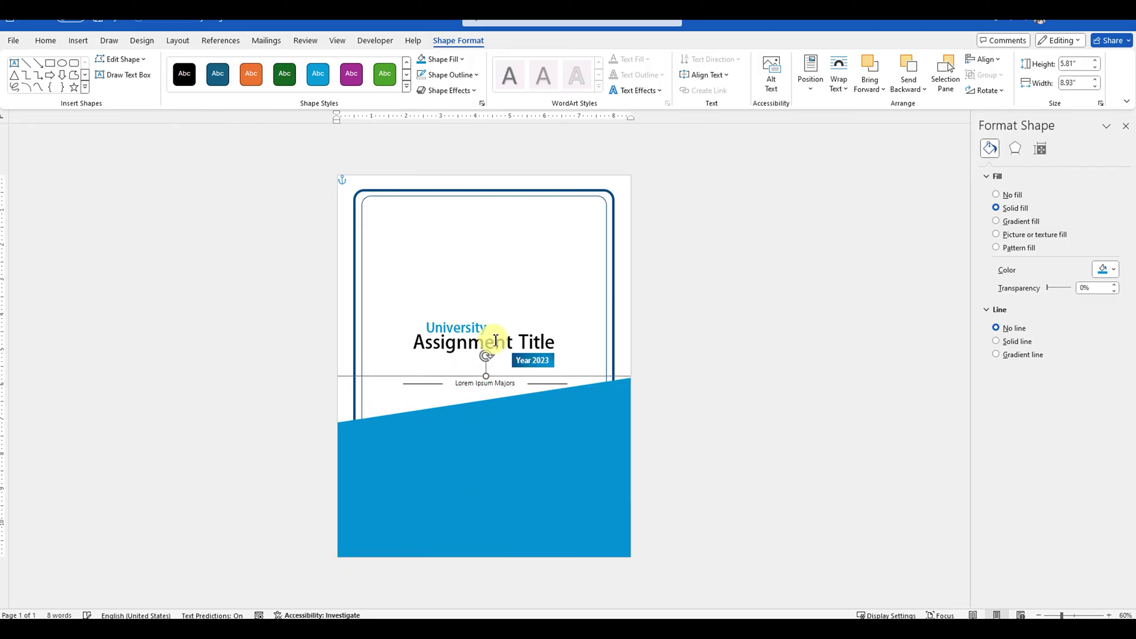
Step: Nudge the title blocks up and the blue shape down
left_click(516, 364)
left_click(495, 381, "shift")
key("Up")
key("Up")
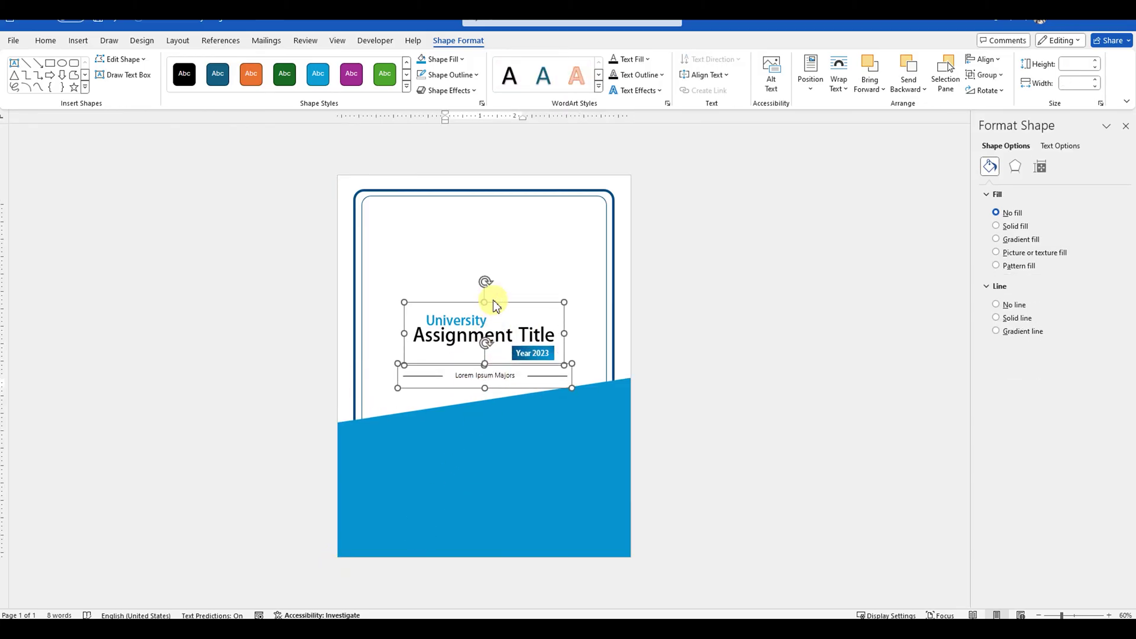
left_click(497, 433)
key("Down")
key("Down")
key("Down")
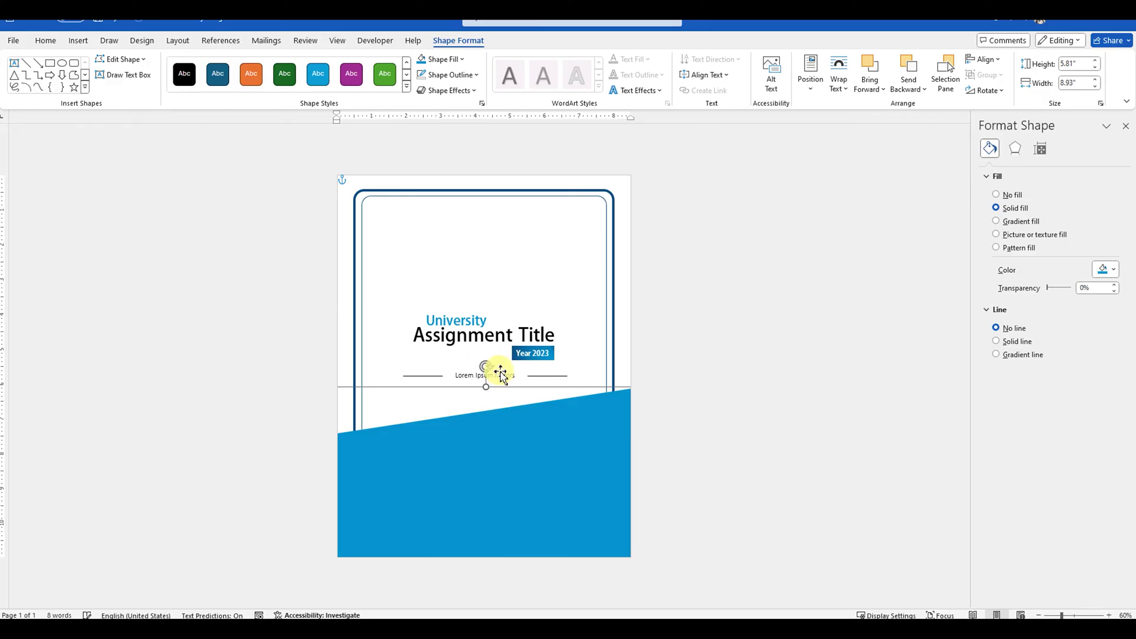
Step: Move the title and Lorem Ipsum Majors blocks slightly down to fine-tune spacing
left_click(481, 324)
left_click(492, 375, "shift")
left_click_drag(505, 366, 497, 374)
left_click(568, 416)
left_click(486, 376)
left_click(542, 448)
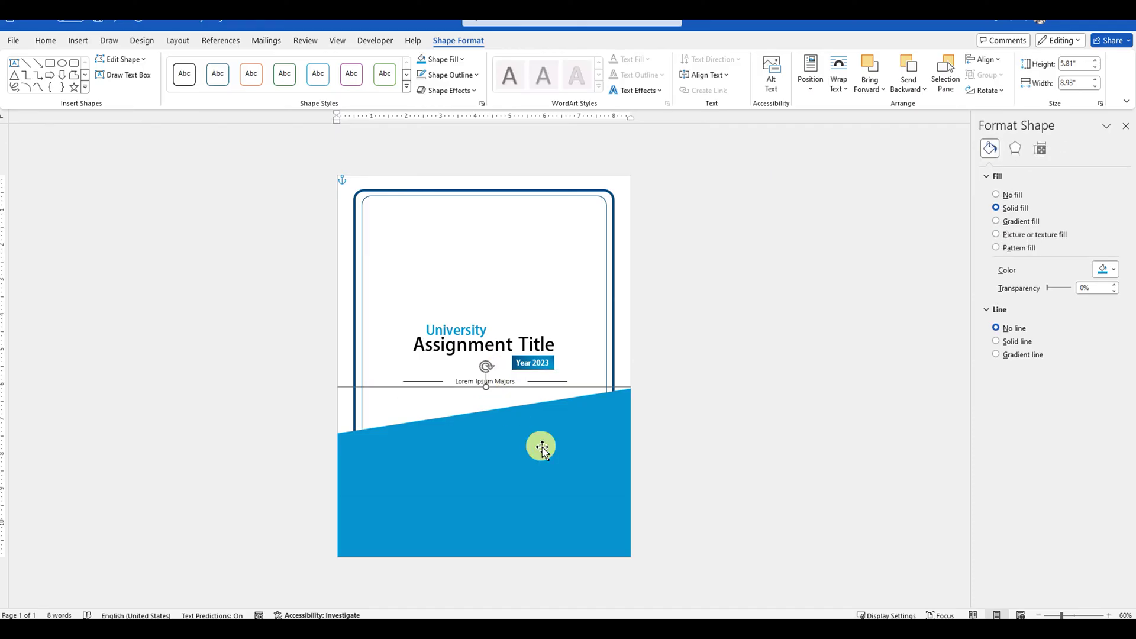
left_click(688, 438)
left_click(79, 41)
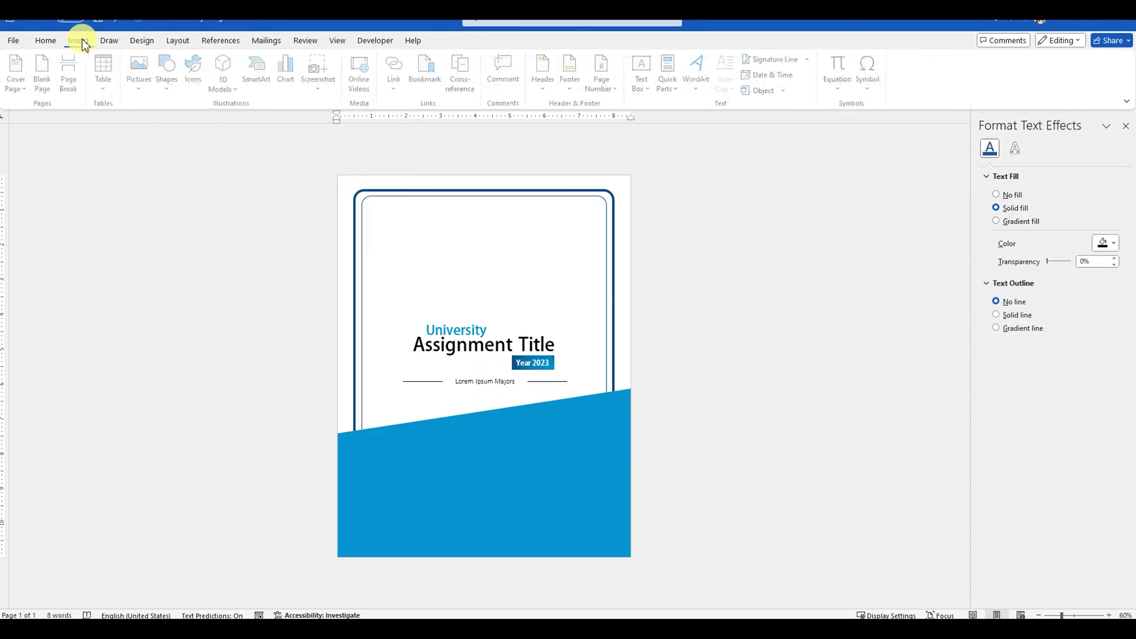
Step: Draw a straight line along the blue shape's slanted top edge to the page's right edge
left_click(170, 77)
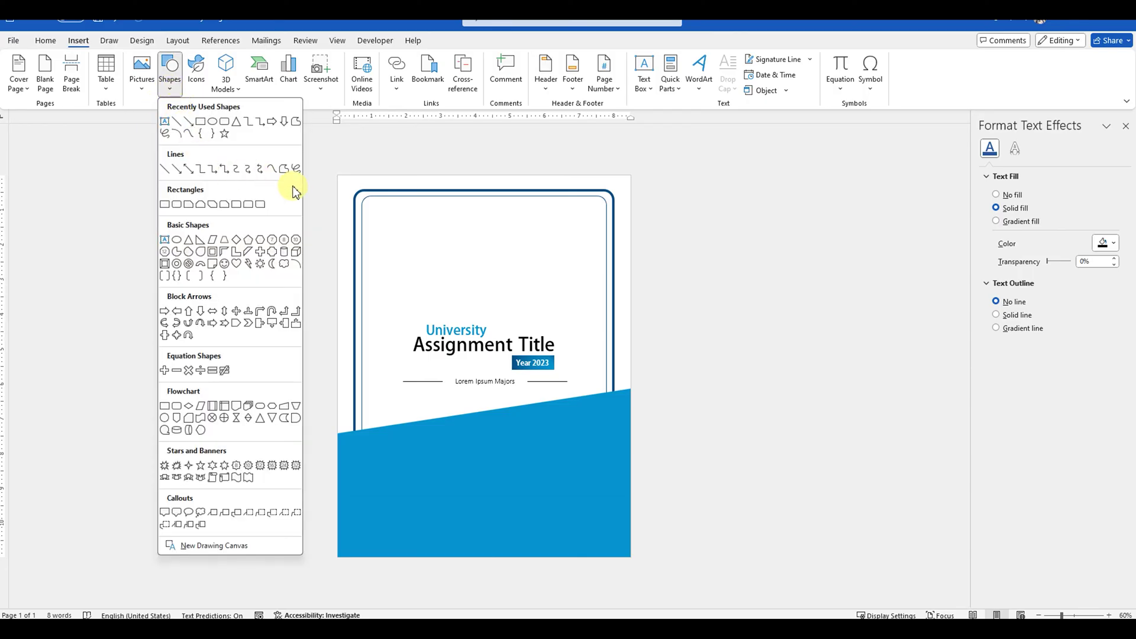
left_click(285, 169)
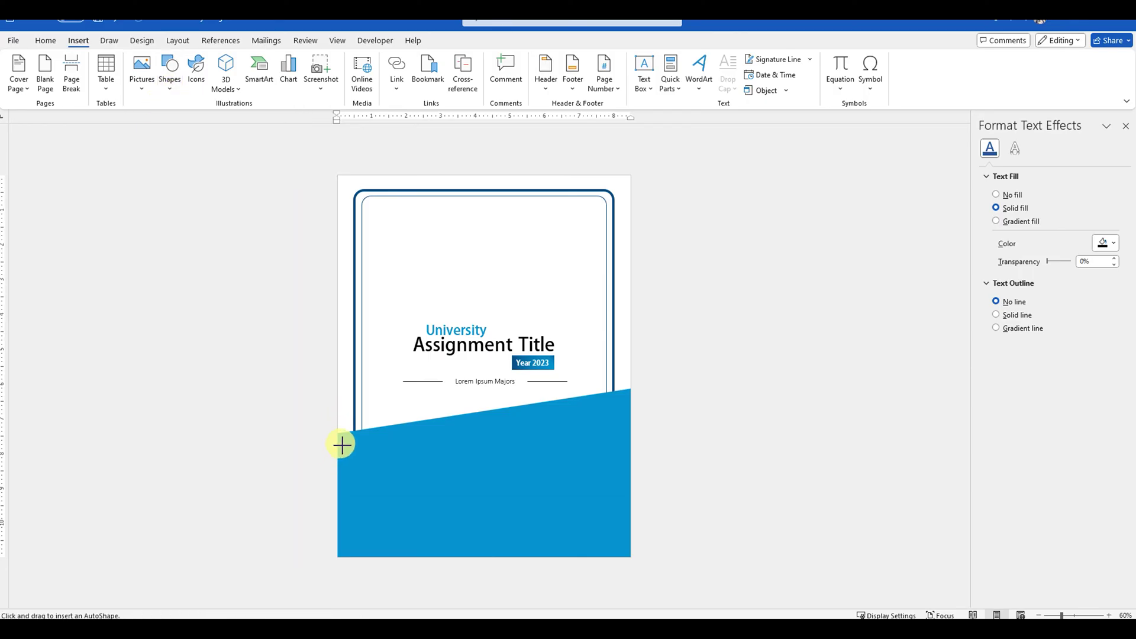
left_click_drag(342, 445, 638, 398)
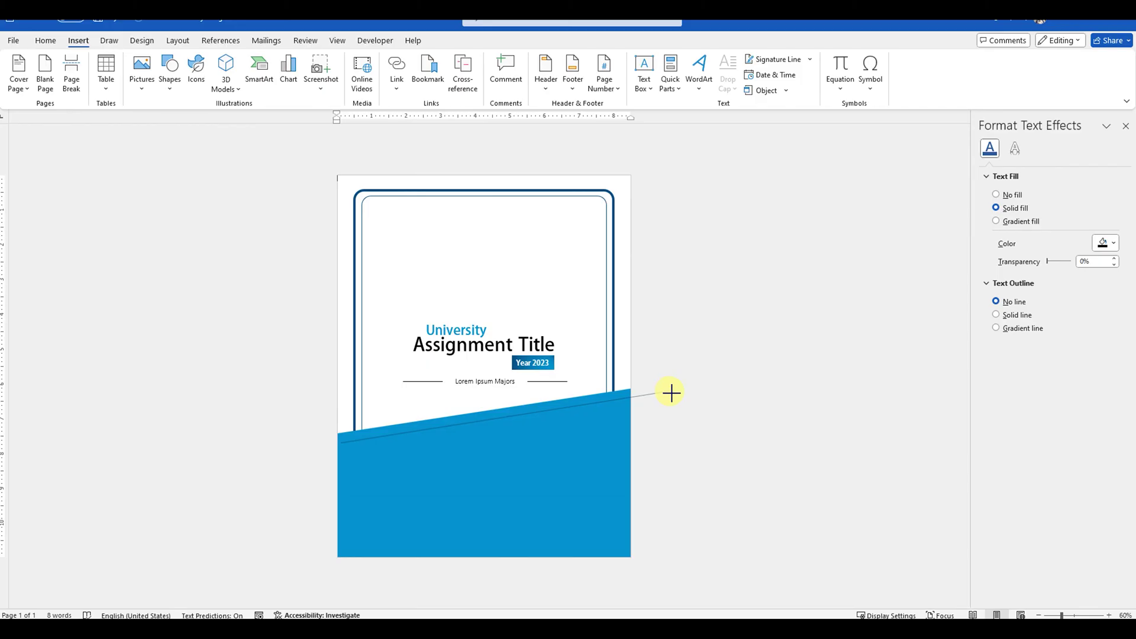
left_click_drag(701, 387, 698, 386)
Step: Make the line white at 6 pt weight and nudge it onto the slanted edge
right_click(594, 405)
left_click(658, 430)
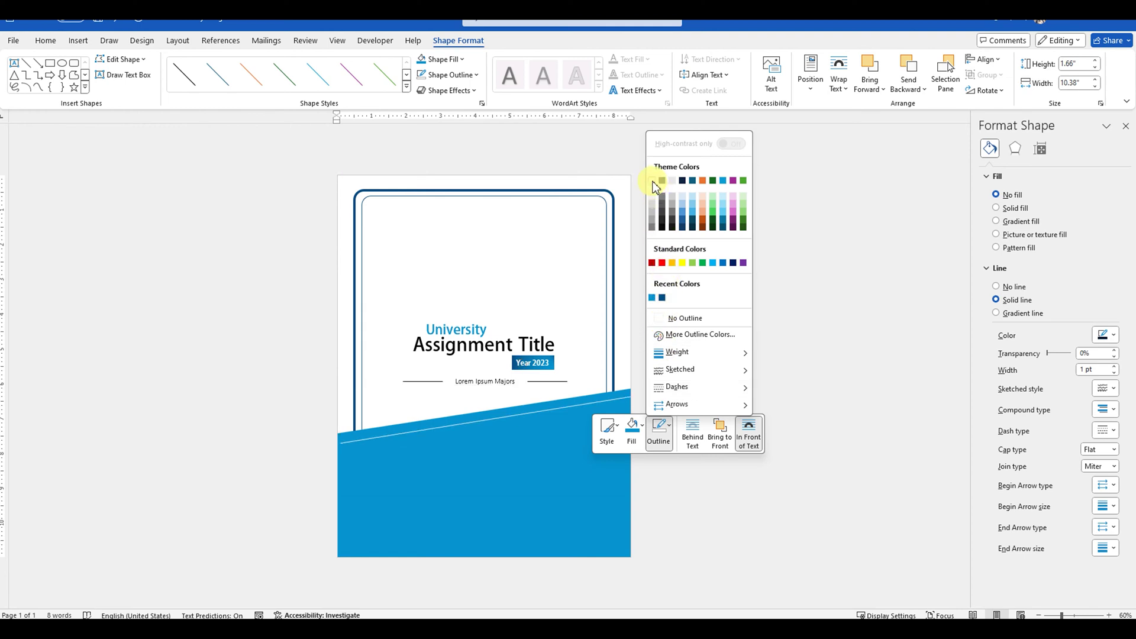
left_click(653, 181)
left_click(670, 430)
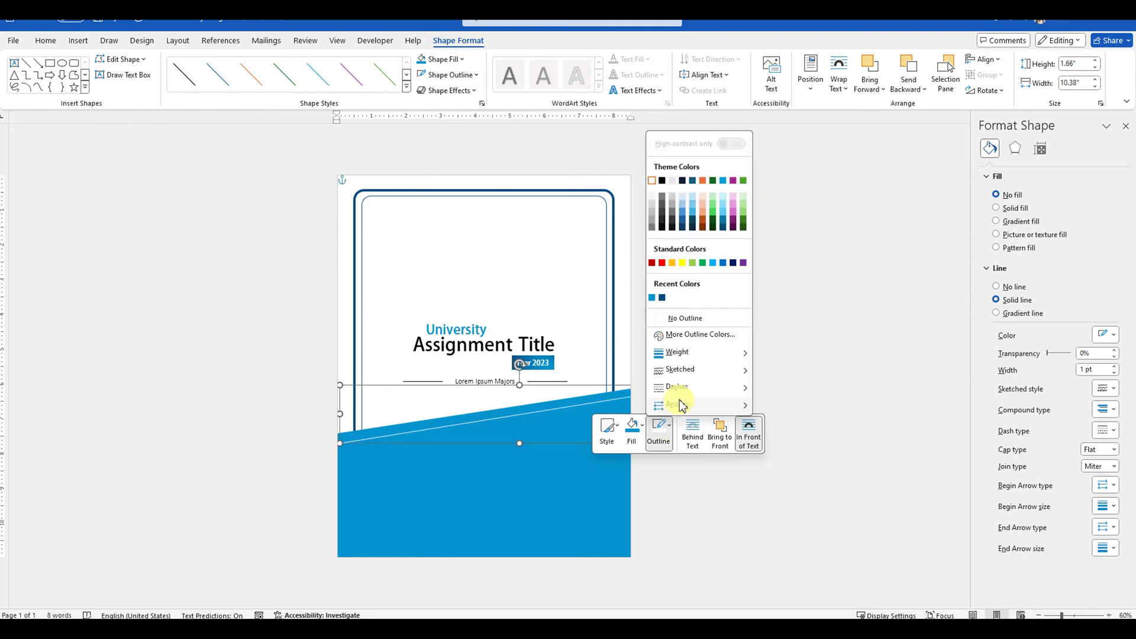
mouse_move(680, 353)
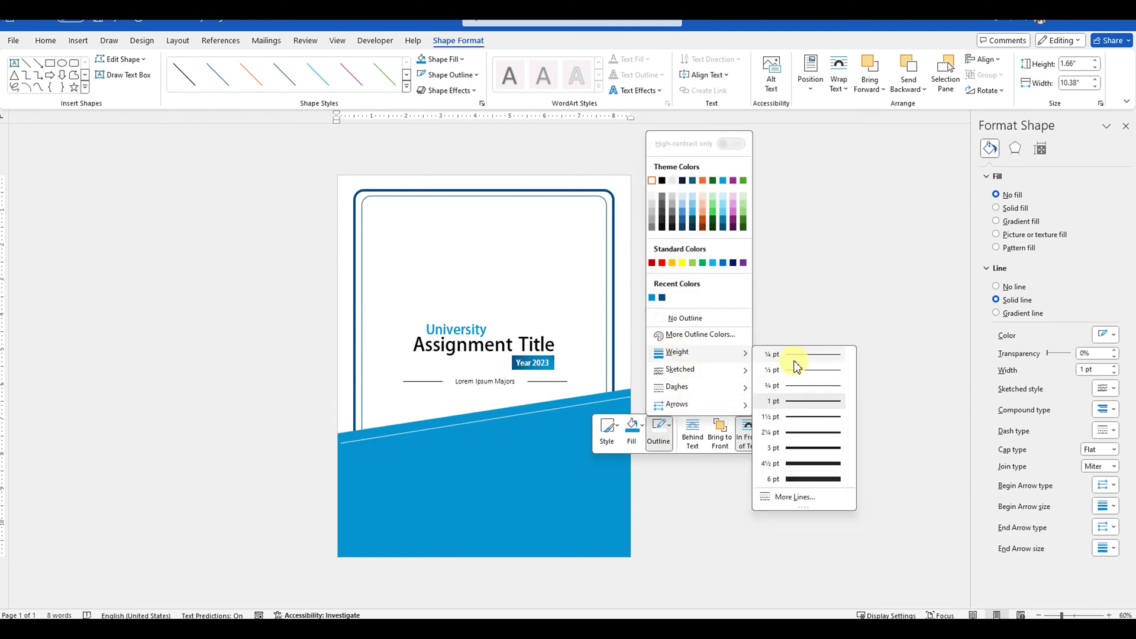
left_click(798, 479)
left_click(489, 422)
left_click_drag(475, 425, 480, 421)
left_click(656, 448)
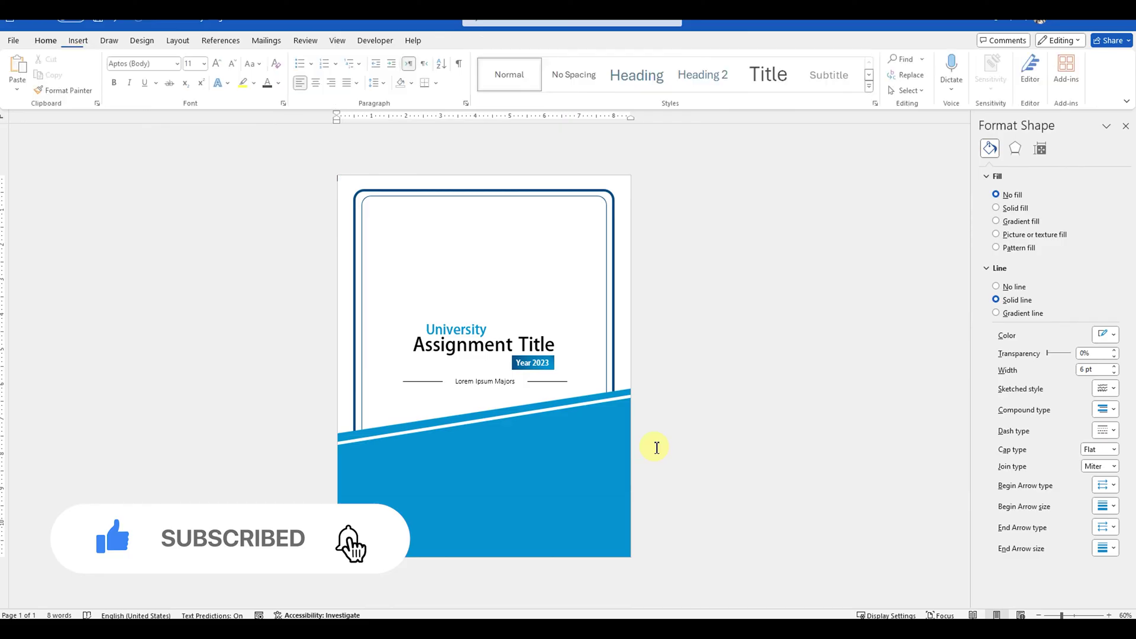
Step: Draw a thin horizontal rectangle band across the upper page
left_click(82, 41)
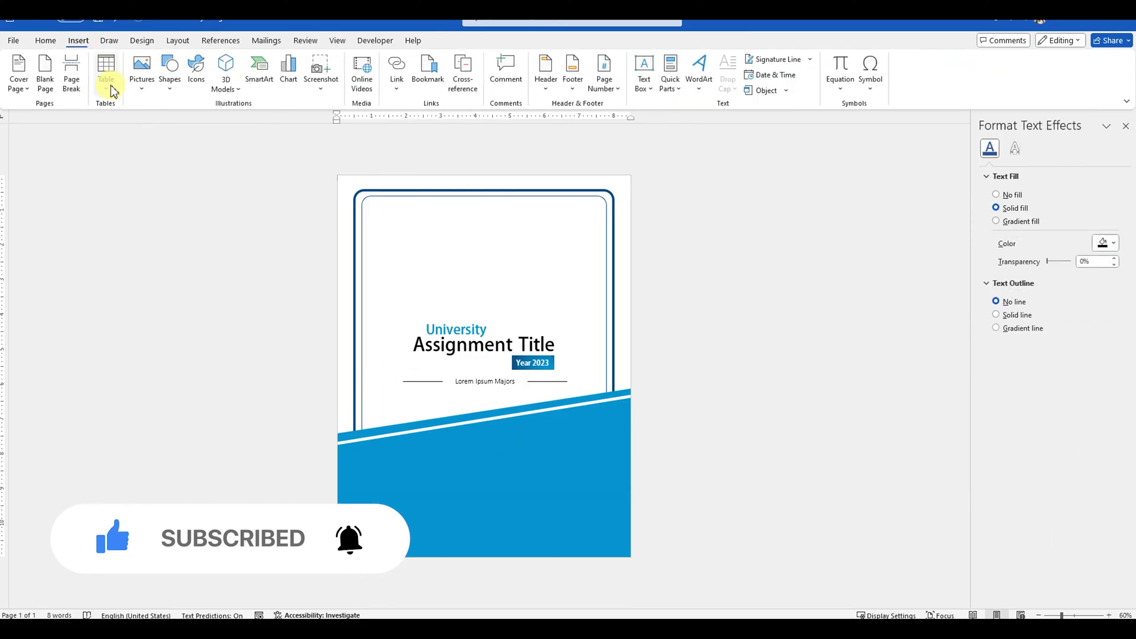
left_click(171, 83)
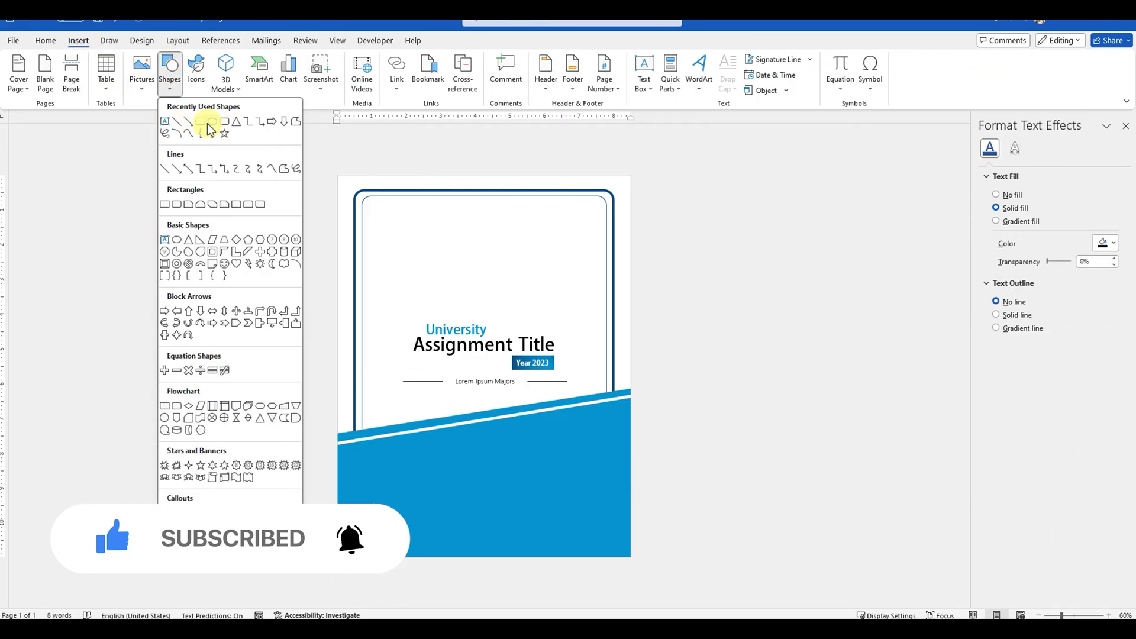
left_click(202, 121)
left_click_drag(347, 245, 625, 270)
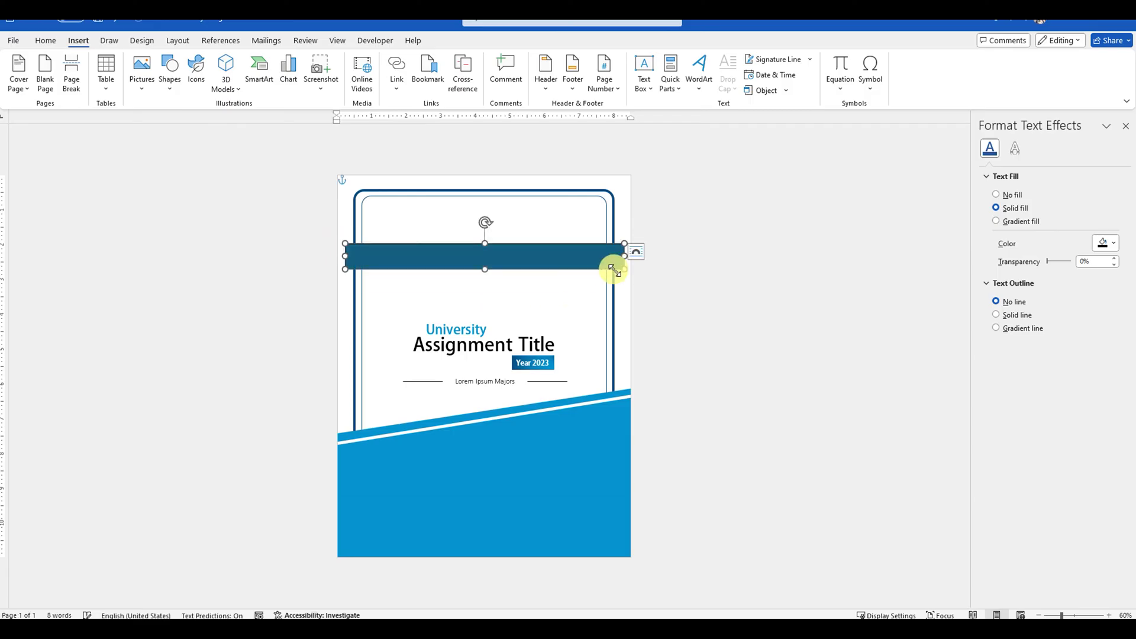
Step: Give the band no outline and the recent dark blue fill
right_click(476, 263)
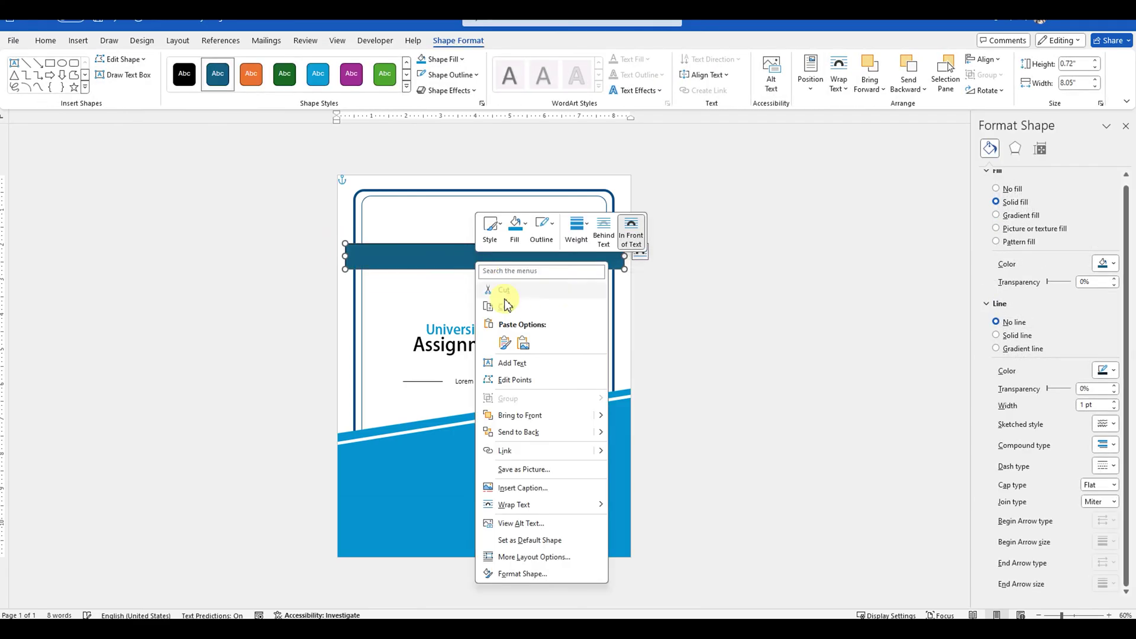
left_click(542, 228)
left_click(559, 437)
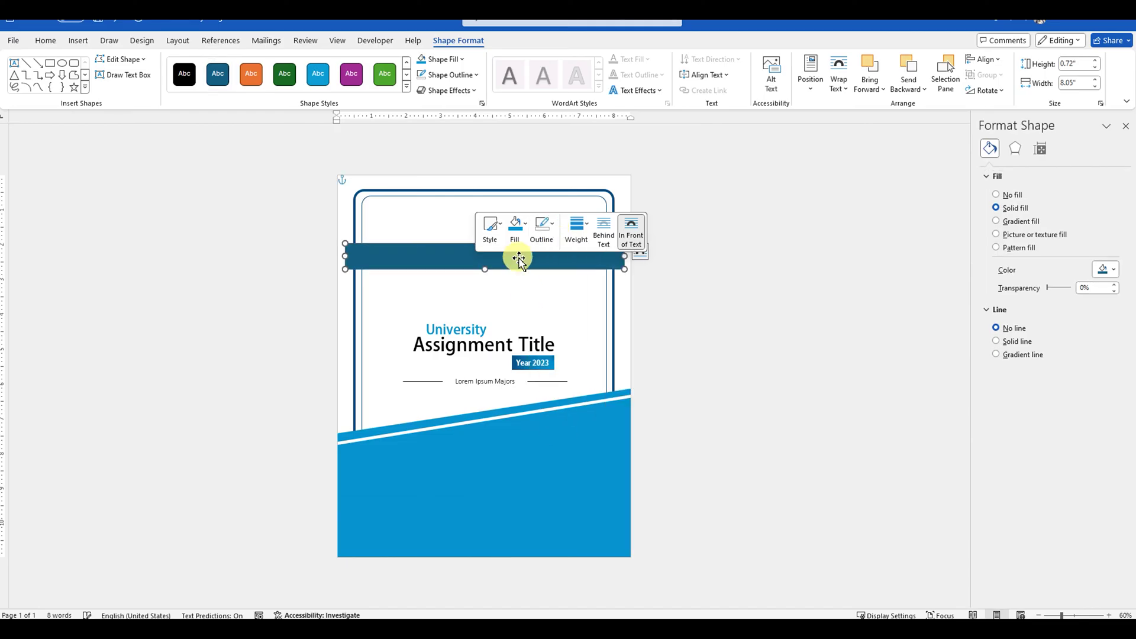
left_click(524, 232)
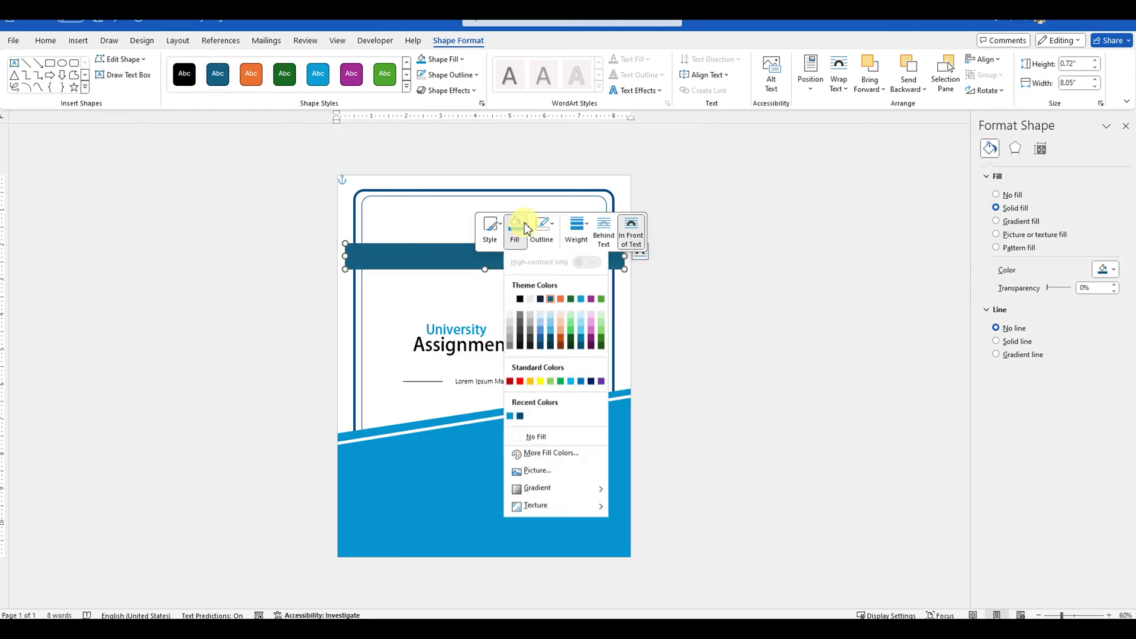
left_click(523, 420)
scroll(519, 291, "up", 3)
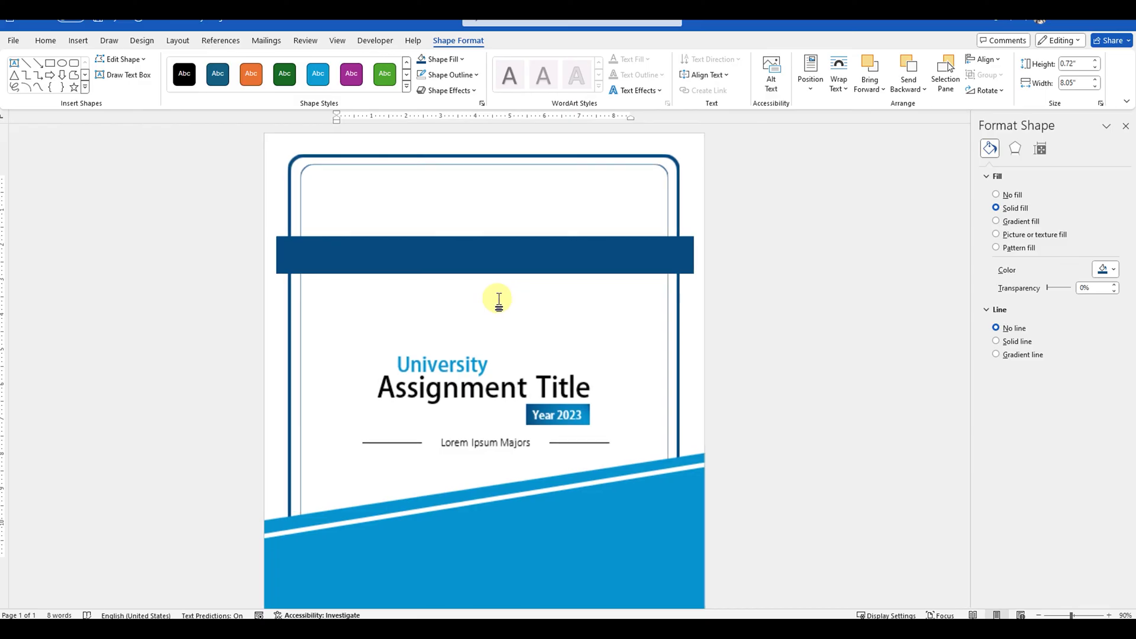
right_click(494, 255)
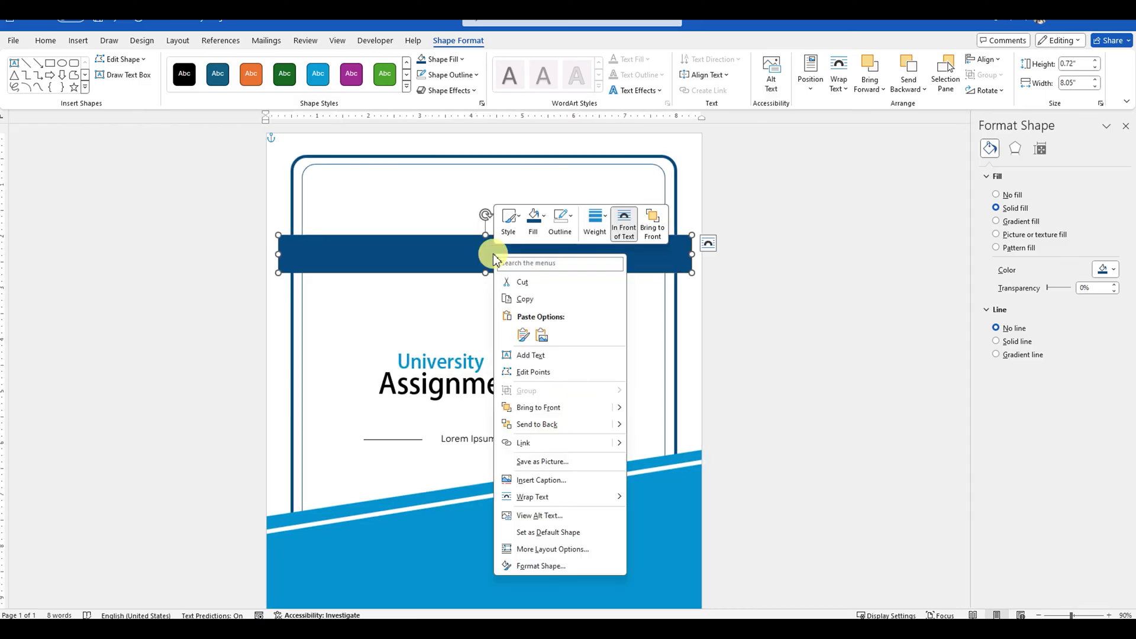
left_click(538, 356)
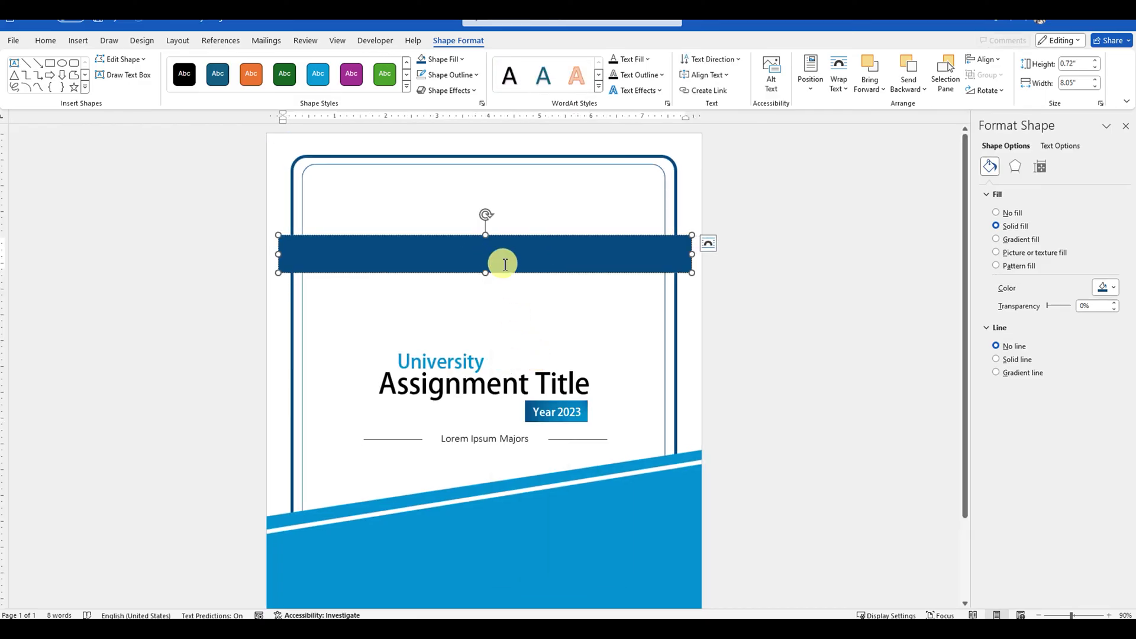
Step: Enter 'University Name Here' in the band in Adobe Fan Heiti Std at 23 pt
type("University Name")
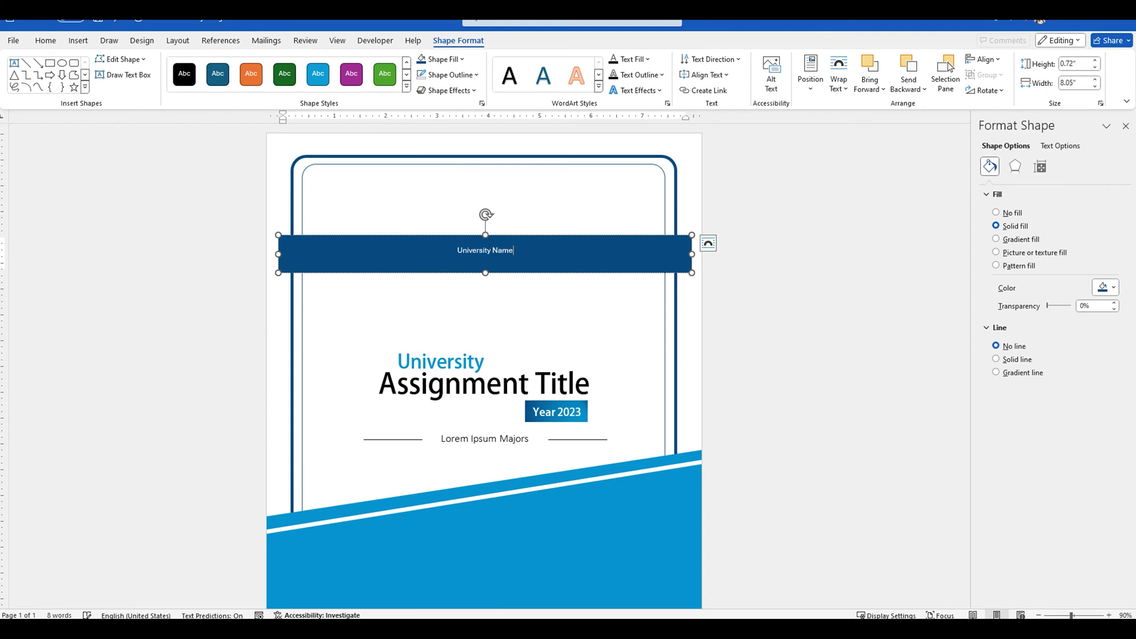
triple_click(504, 258)
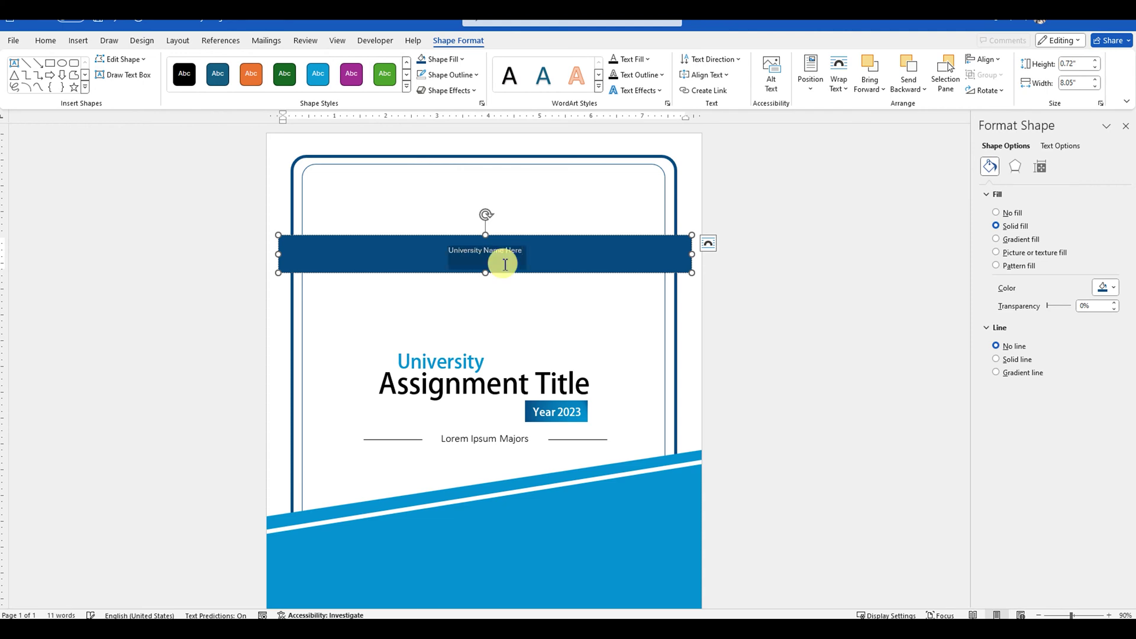
left_click(52, 44)
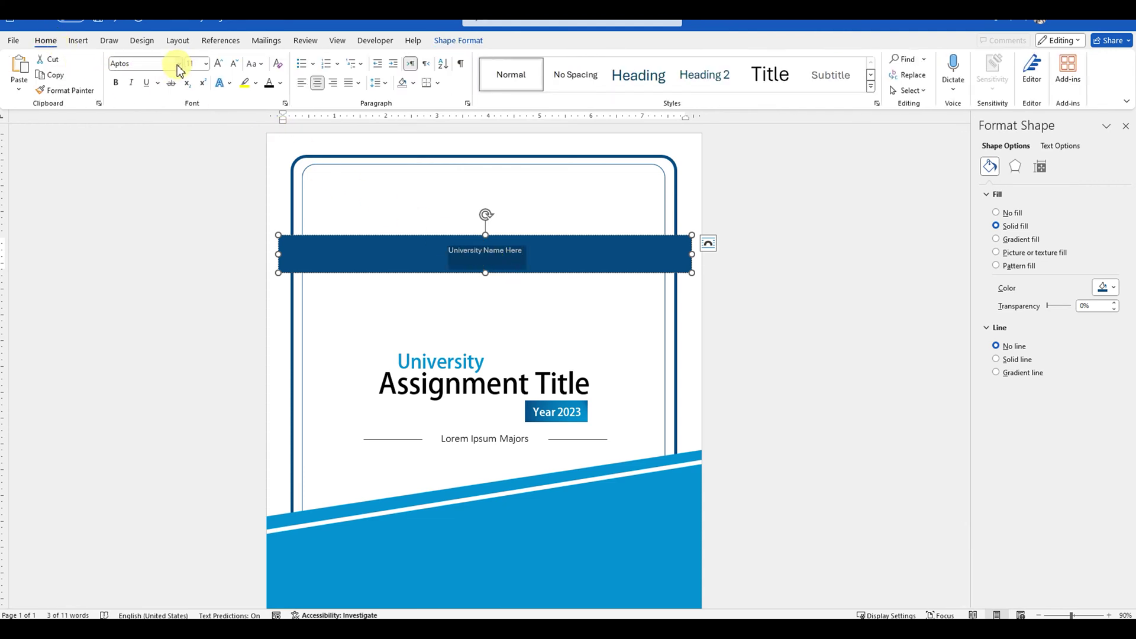
left_click(179, 65)
left_click(165, 197)
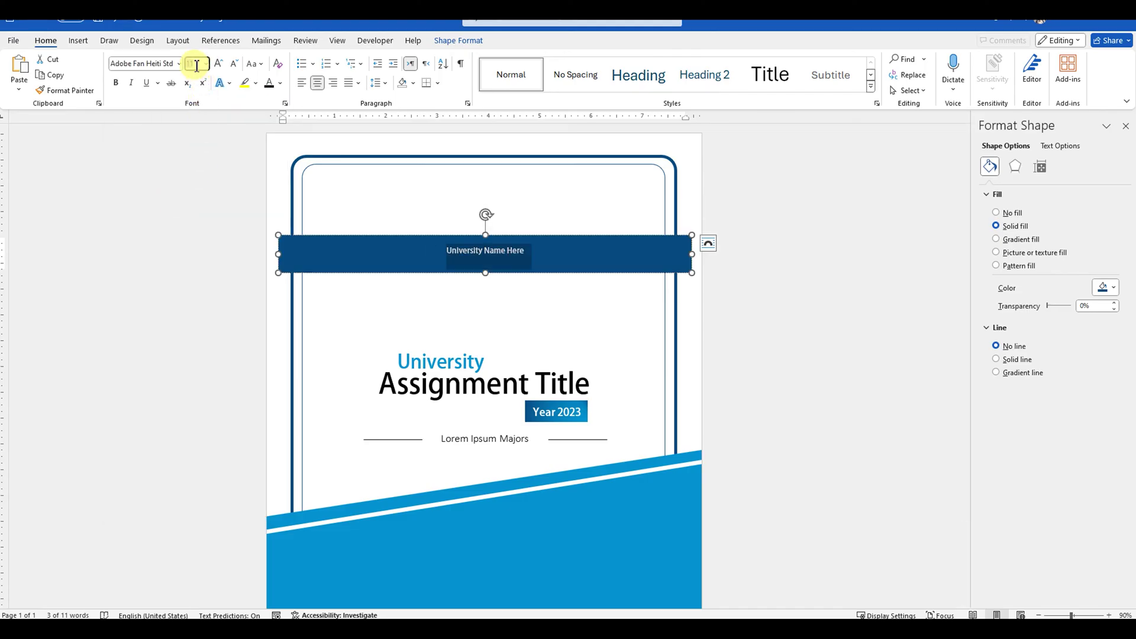
type("23")
key("Return")
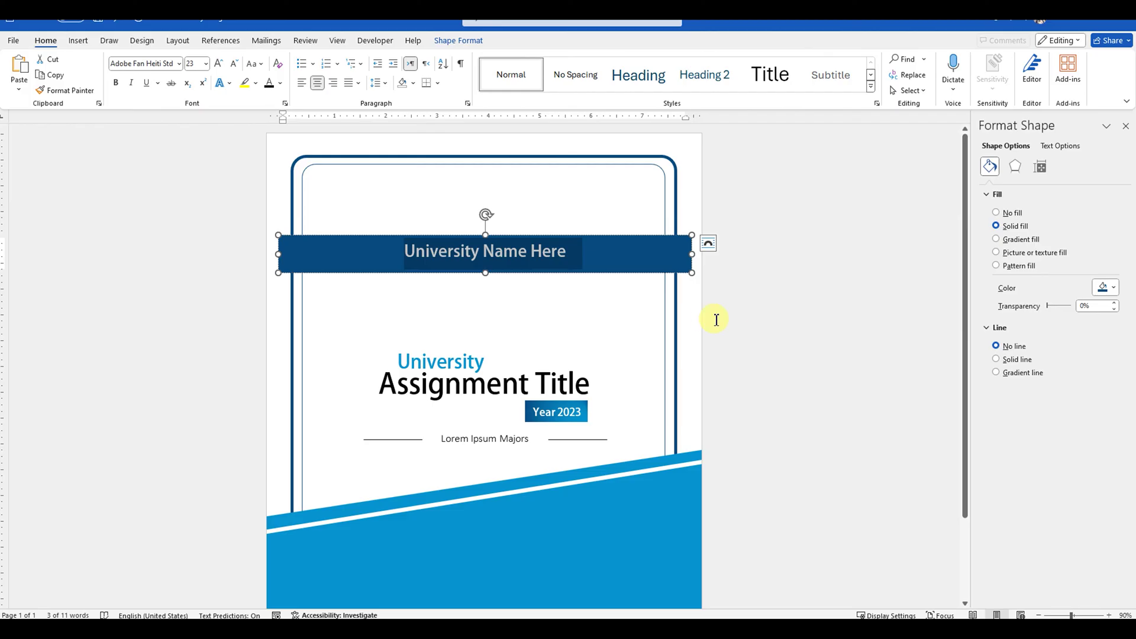
Step: Remove the space after the band's paragraph and make the band slightly shorter
left_click(379, 83)
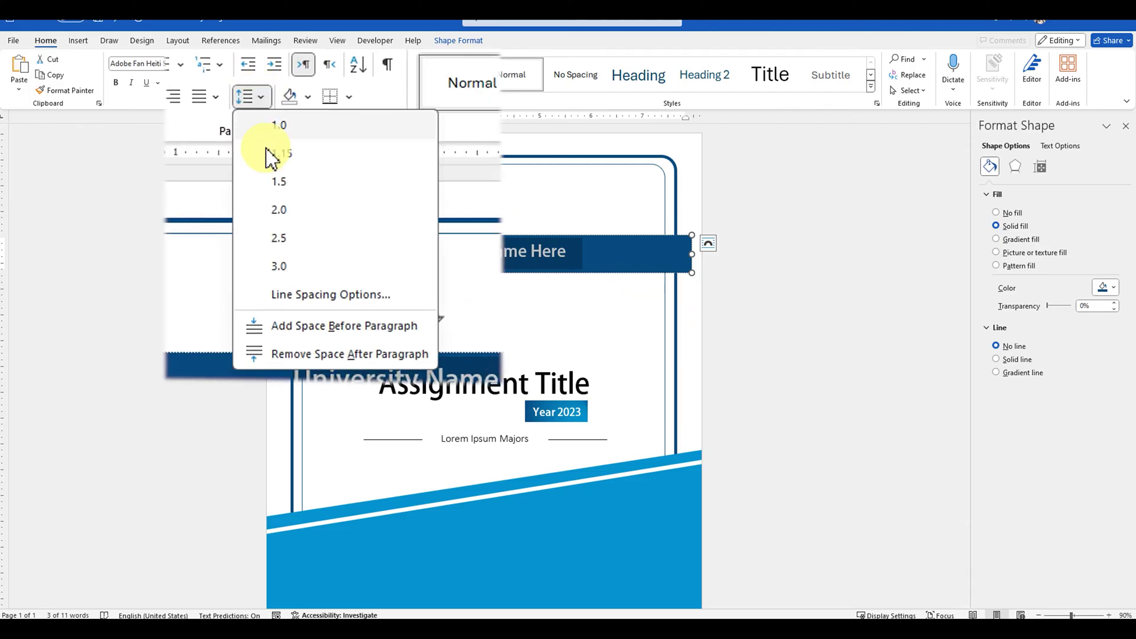
left_click(294, 355)
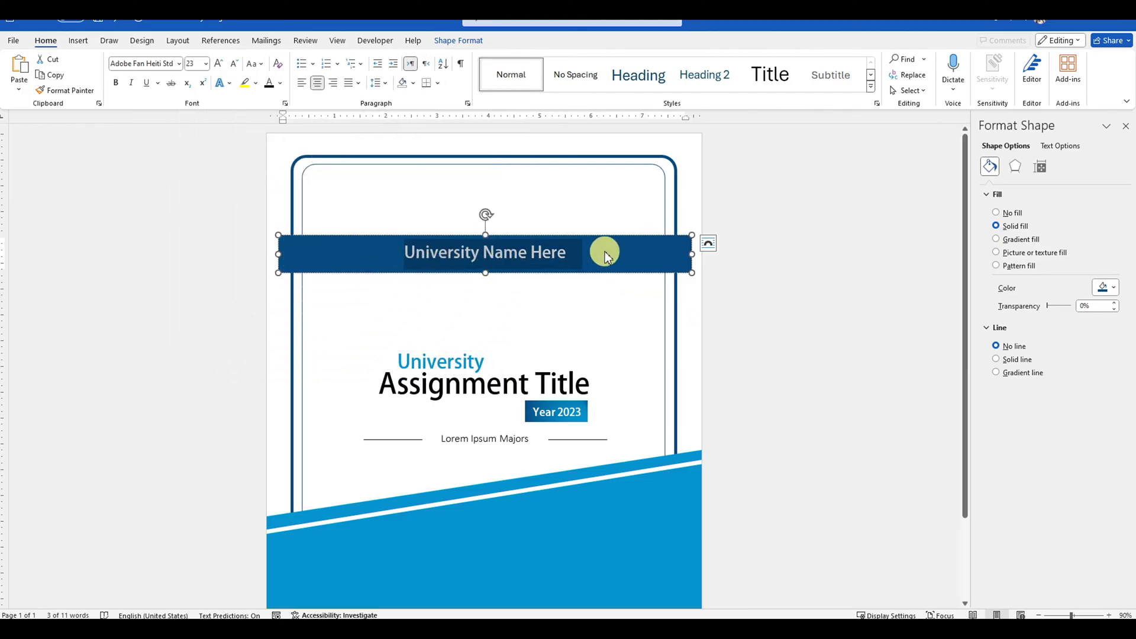
scroll(599, 276, "up", 5, "ctrl")
left_click(544, 291)
left_click_drag(486, 291, 486, 284)
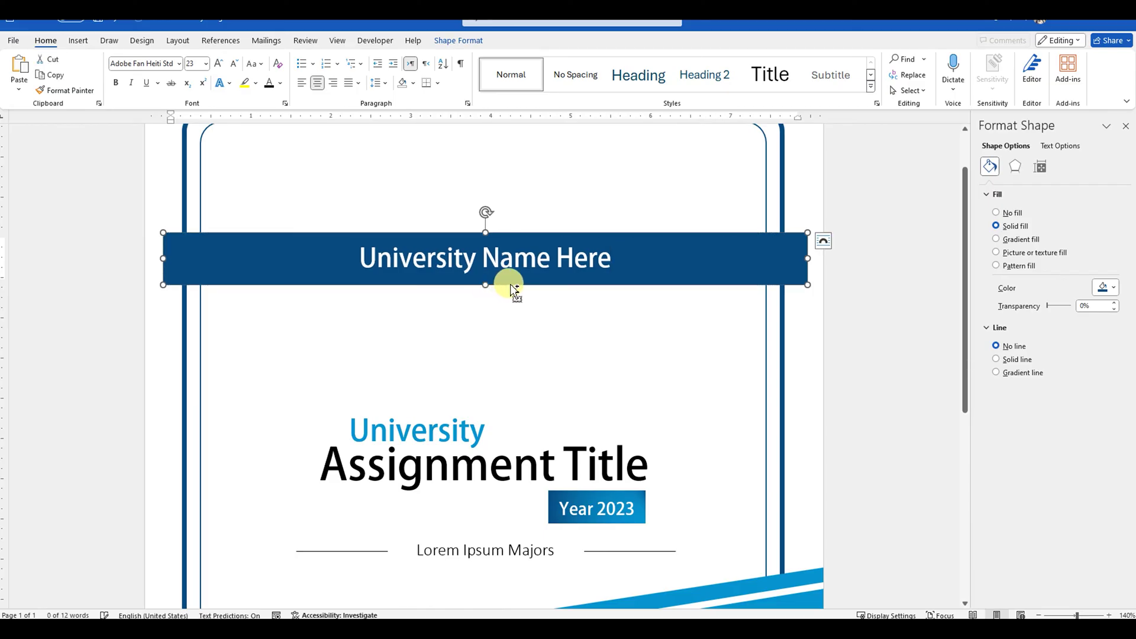
Step: Rotate the band about 30° counter-clockwise and move it into the page's top-left corner
scroll(513, 290, "down", 6, "ctrl")
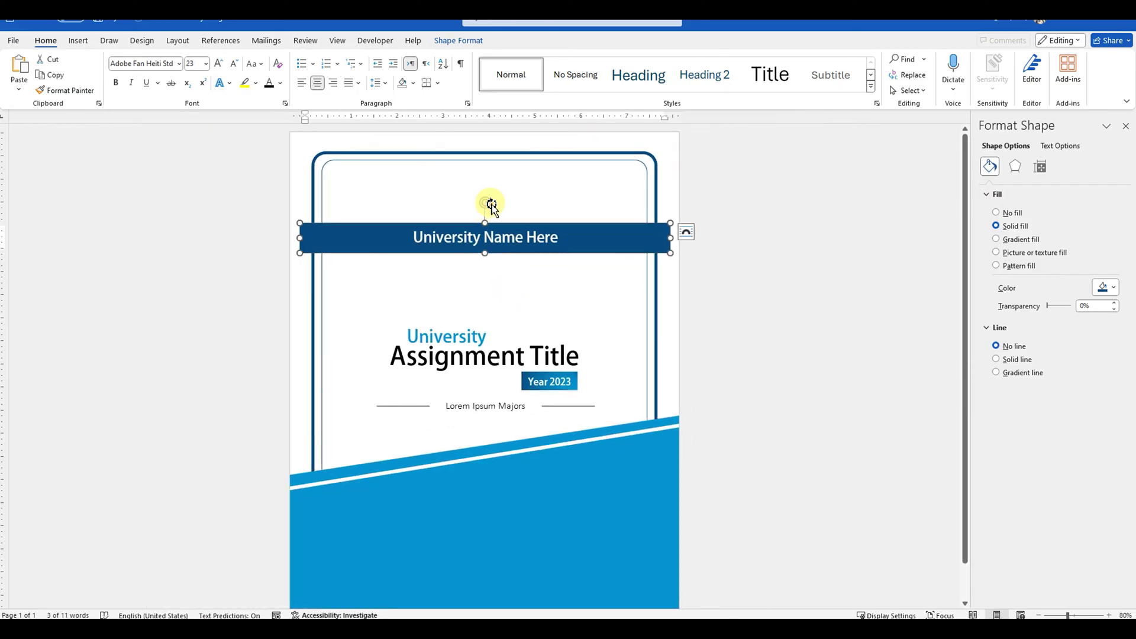
left_click_drag(480, 205, 474, 207)
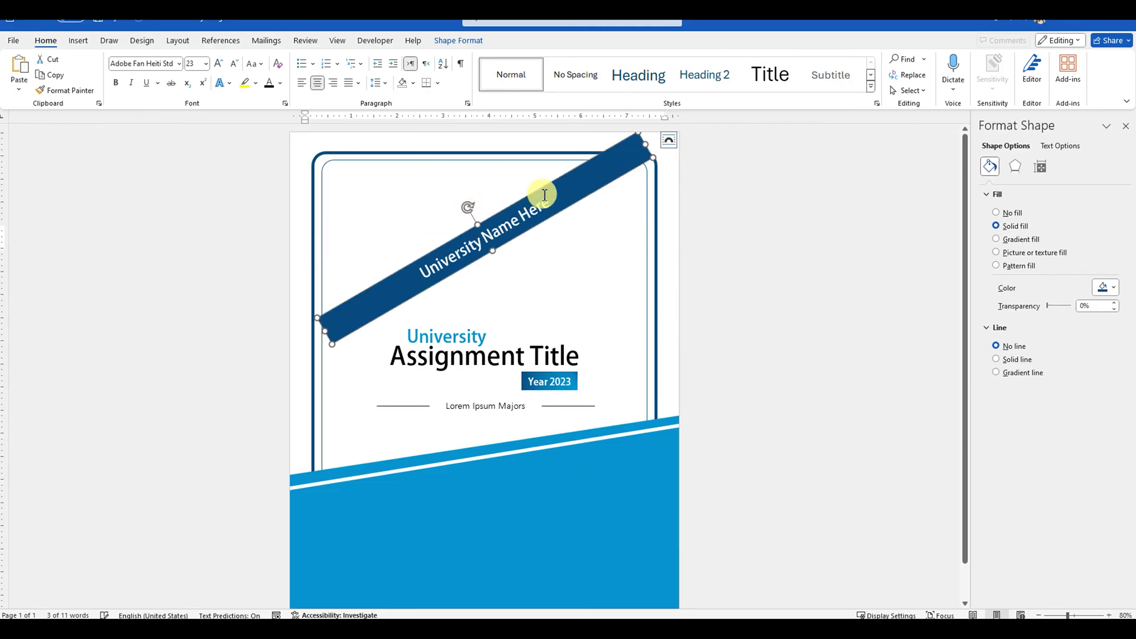
left_click_drag(543, 190, 445, 149)
left_click(507, 242)
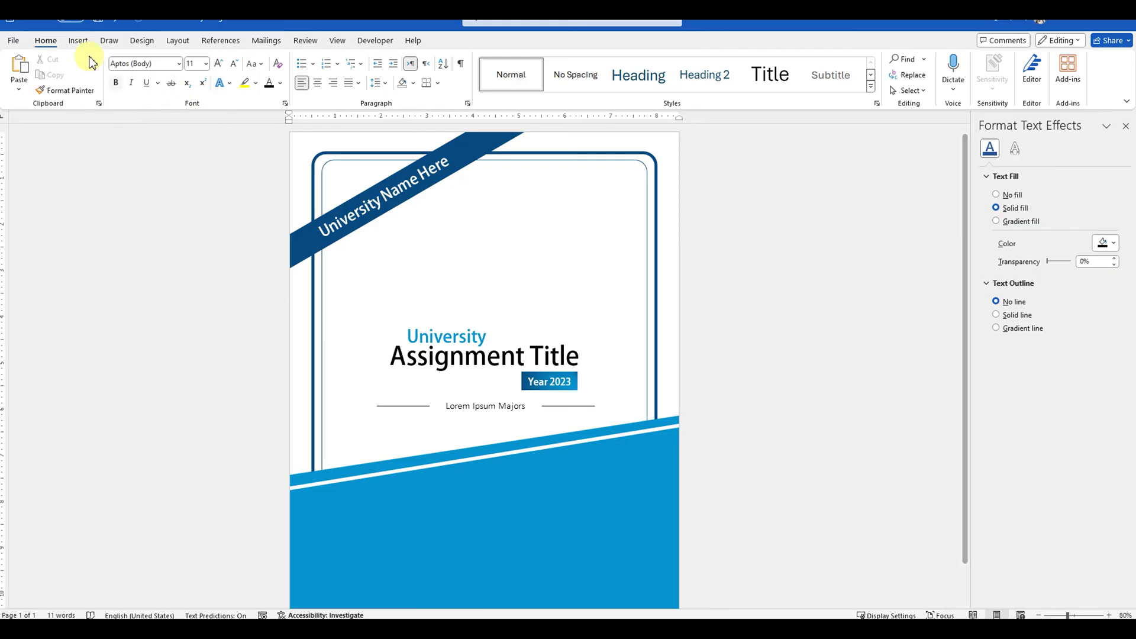
Step: Insert paper-pencil.svg in front of text and shrink it to 1.35" × 1.28" above the title
left_click(79, 42)
left_click(146, 101)
left_click(160, 126)
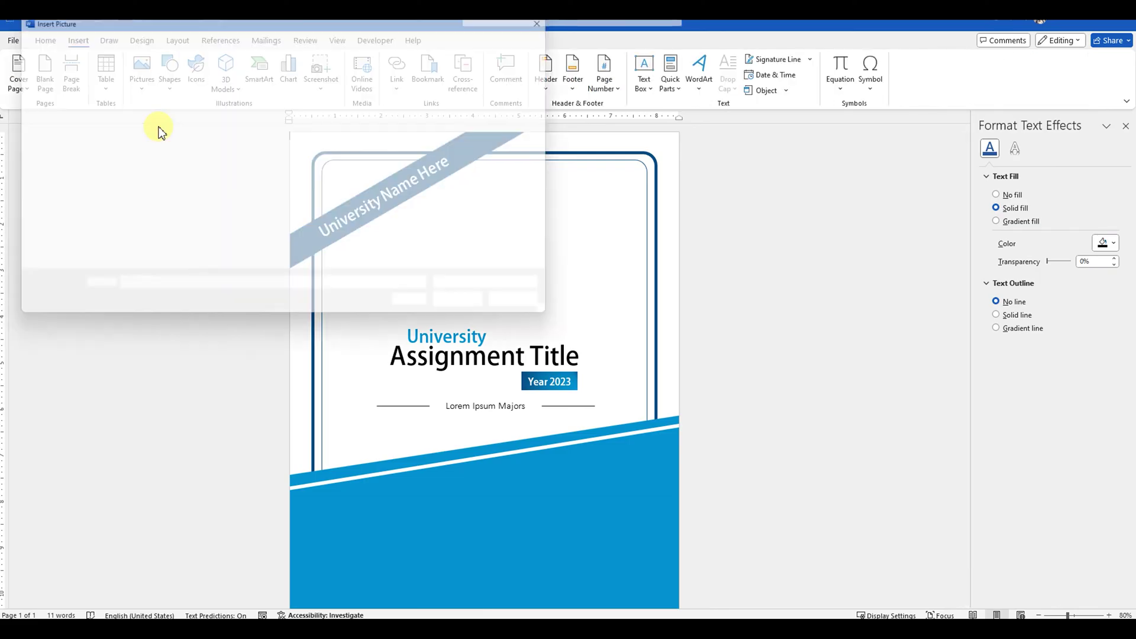
double_click(175, 143)
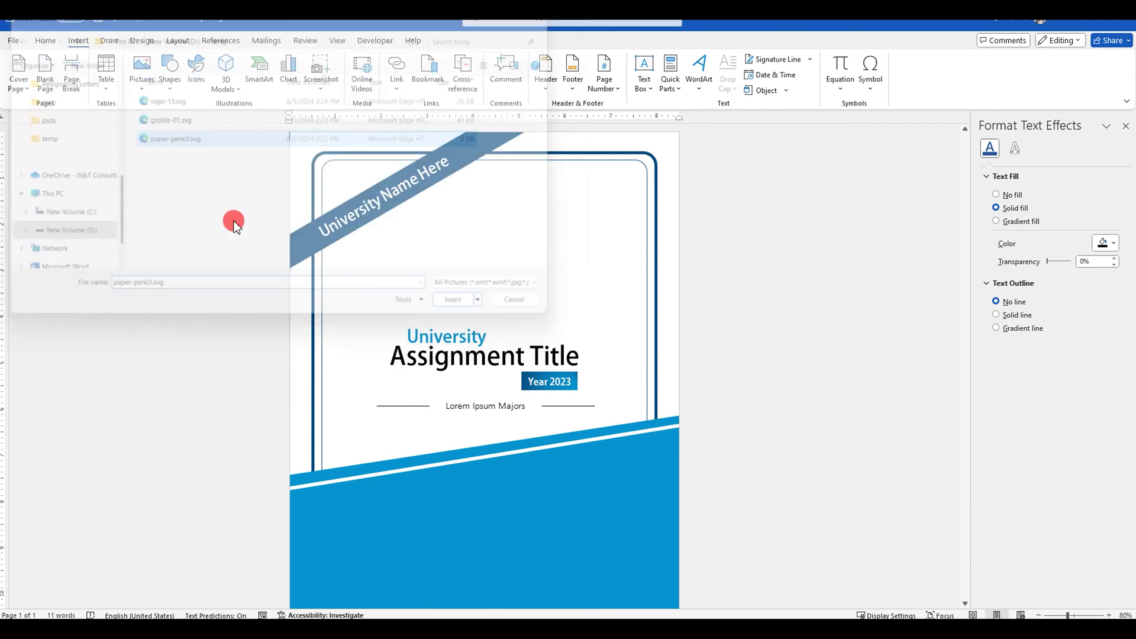
left_click(511, 143)
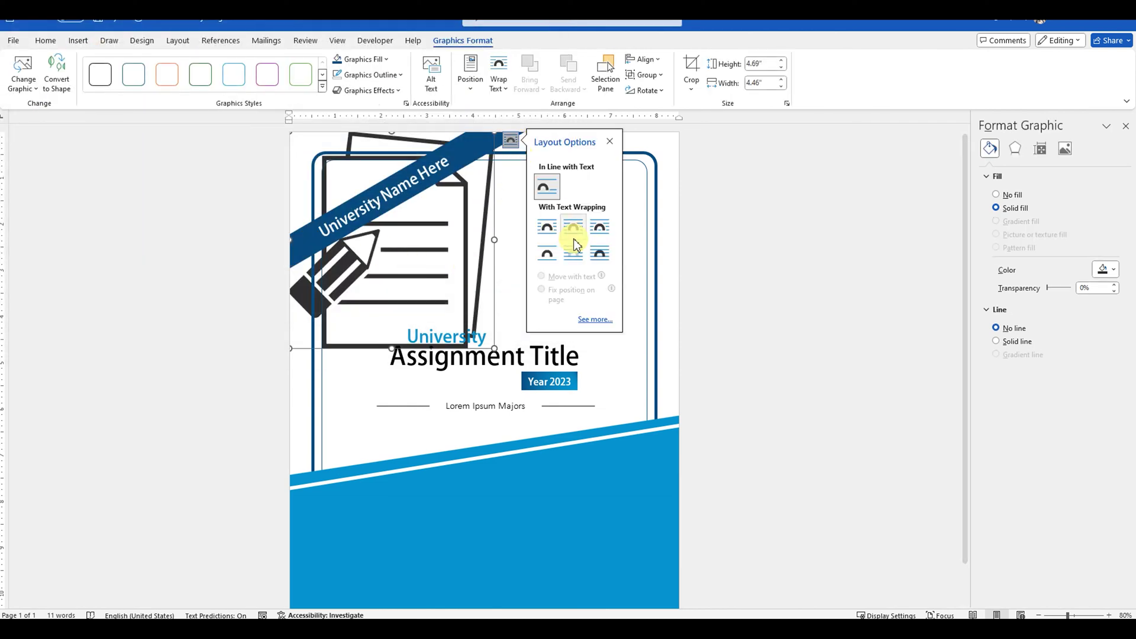
left_click(599, 253)
left_click_drag(465, 189, 509, 236)
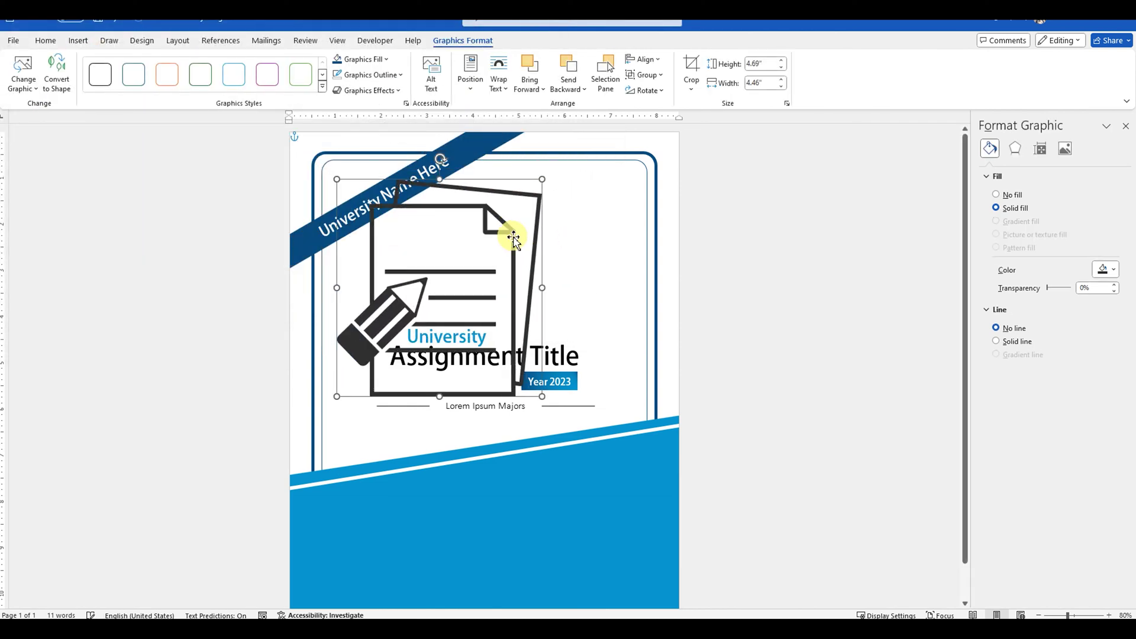
mouse_move(335, 178)
left_mouse_down()
mouse_move(511, 337)
mouse_move(528, 279)
mouse_move(528, 290)
left_mouse_up()
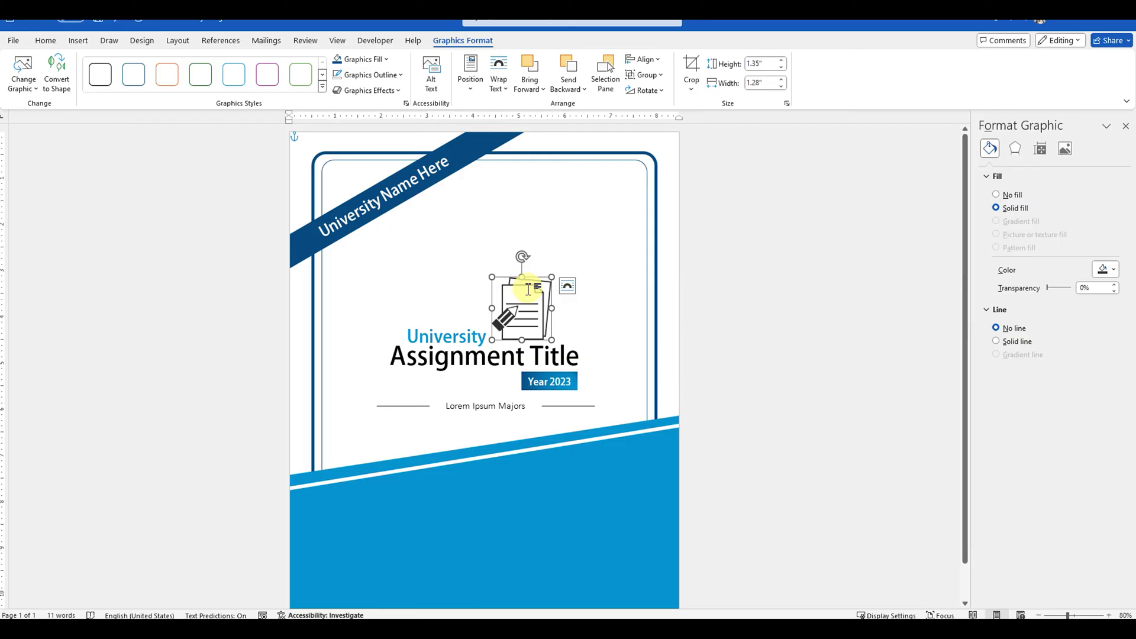
left_click(619, 354)
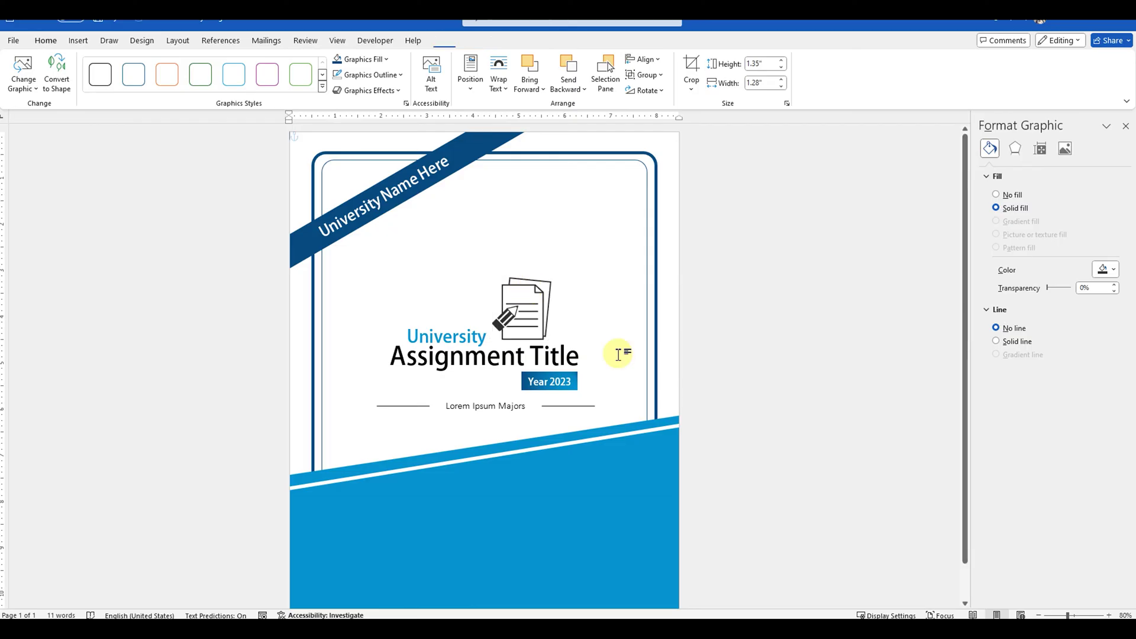
Step: Insert globe-01.svg from this computer and place it in front of text
left_click(79, 40)
left_click(144, 84)
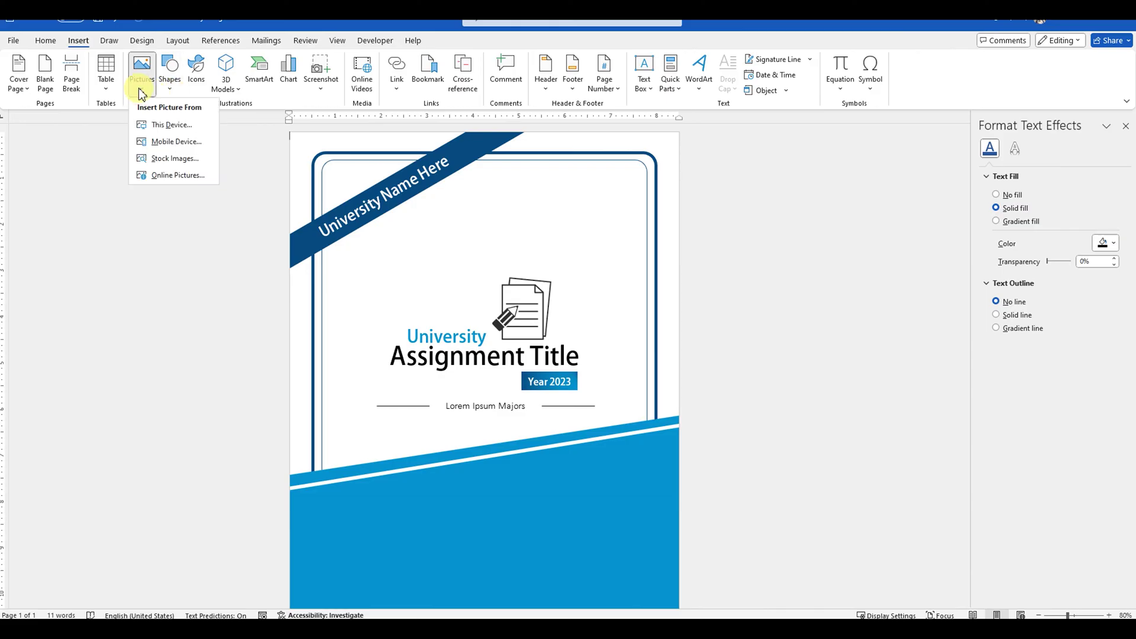
left_click(165, 122)
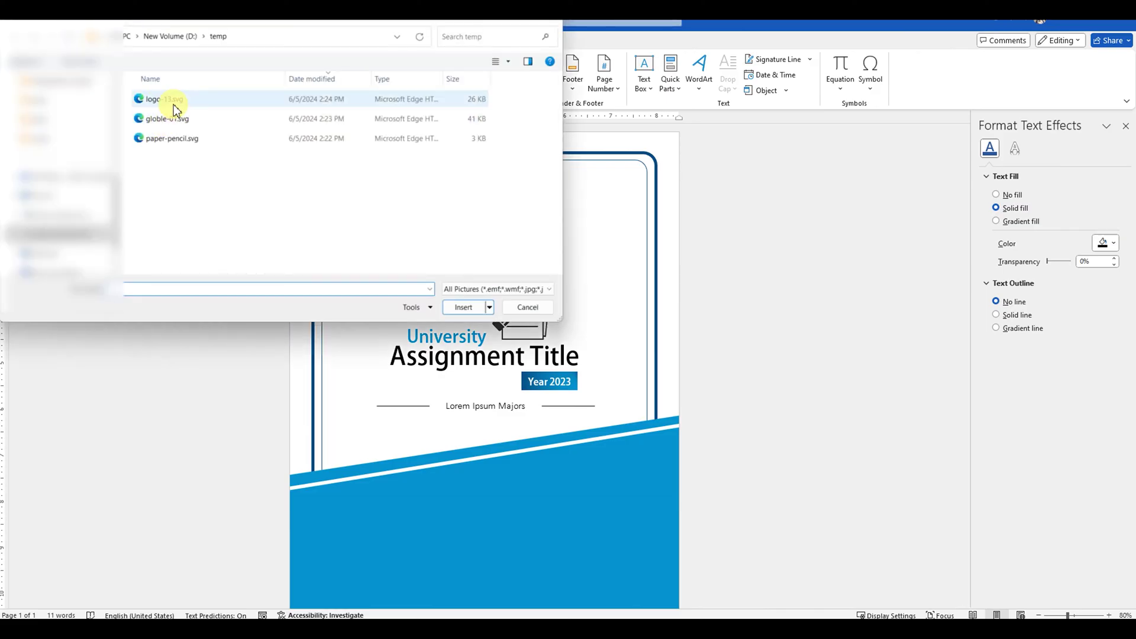
double_click(160, 120)
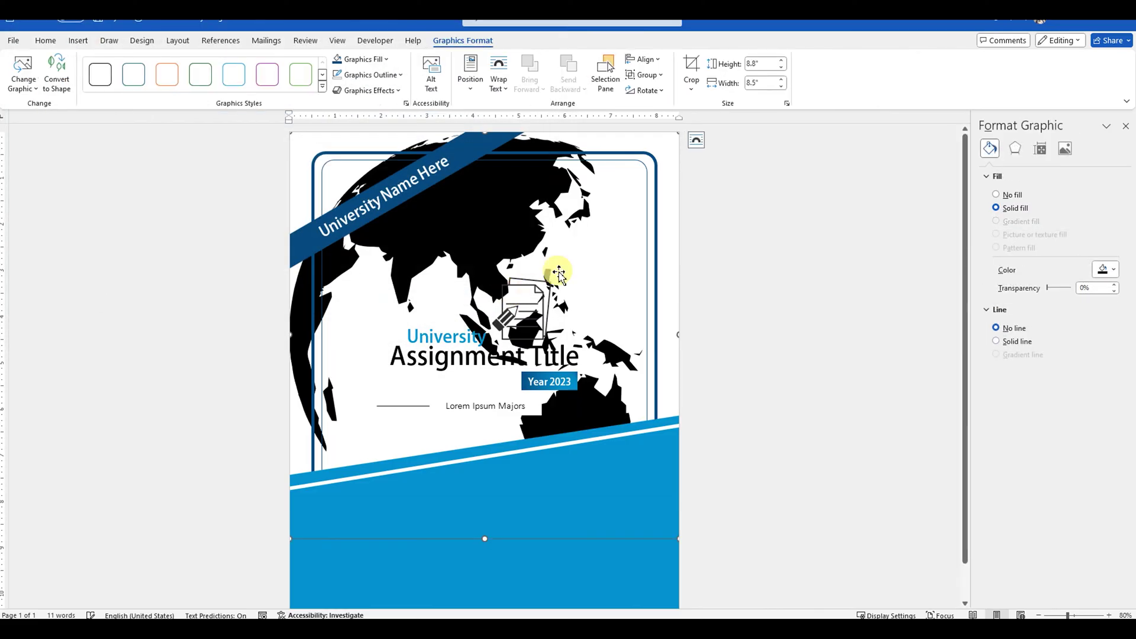
left_click(696, 141)
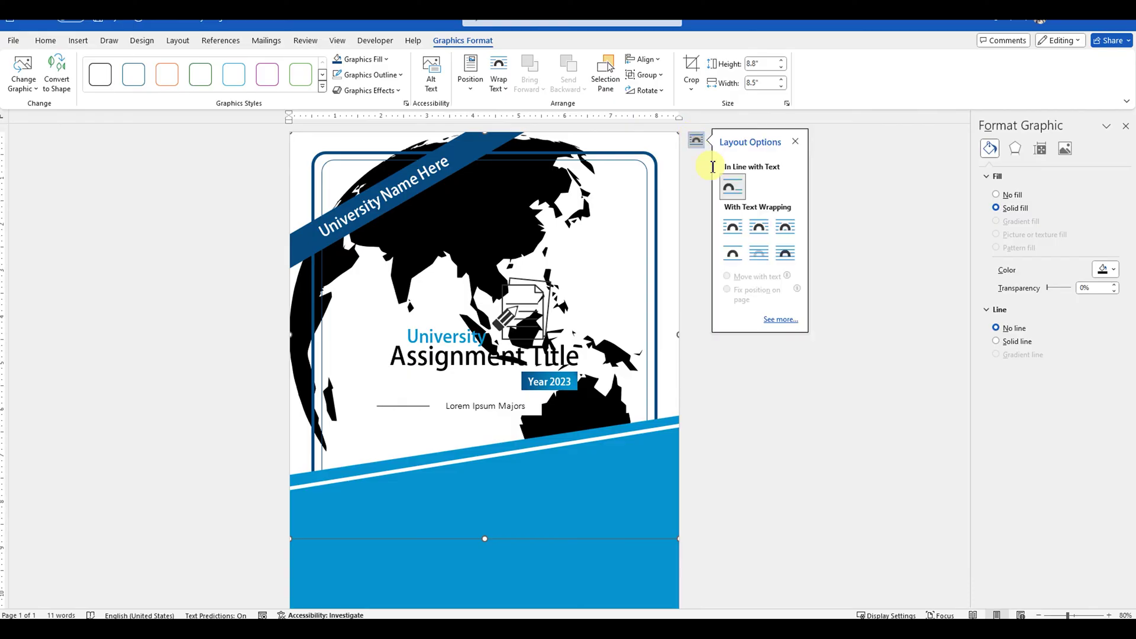
left_click(786, 256)
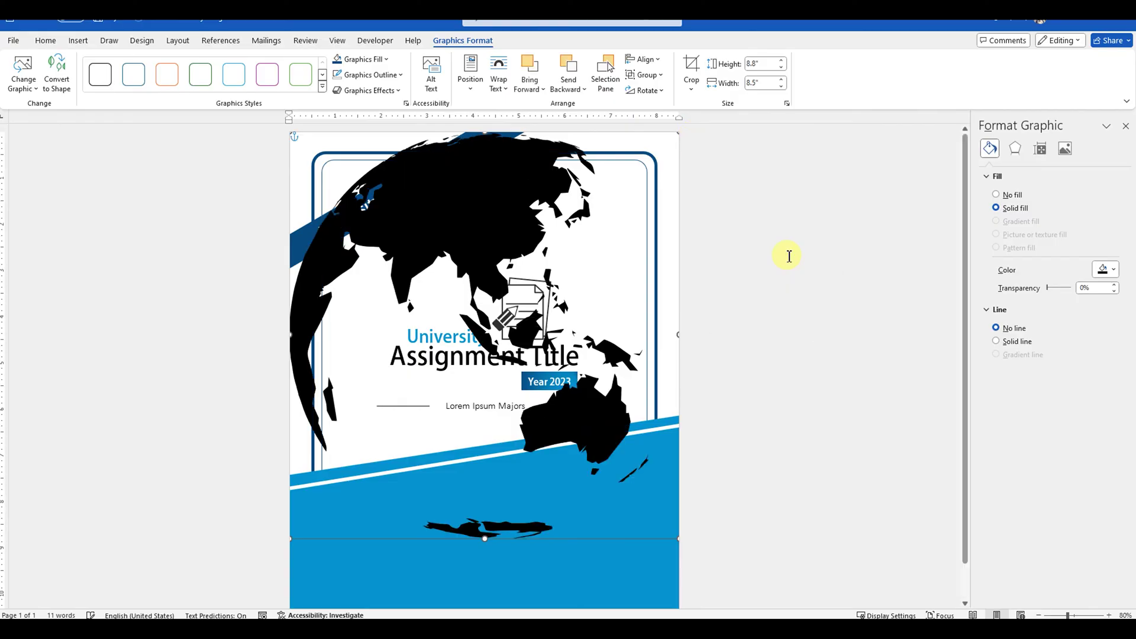
Step: Fill the globe very light grey and resize it to 4.61" × 4.45" in the upper right
right_click(440, 205)
left_click(483, 171)
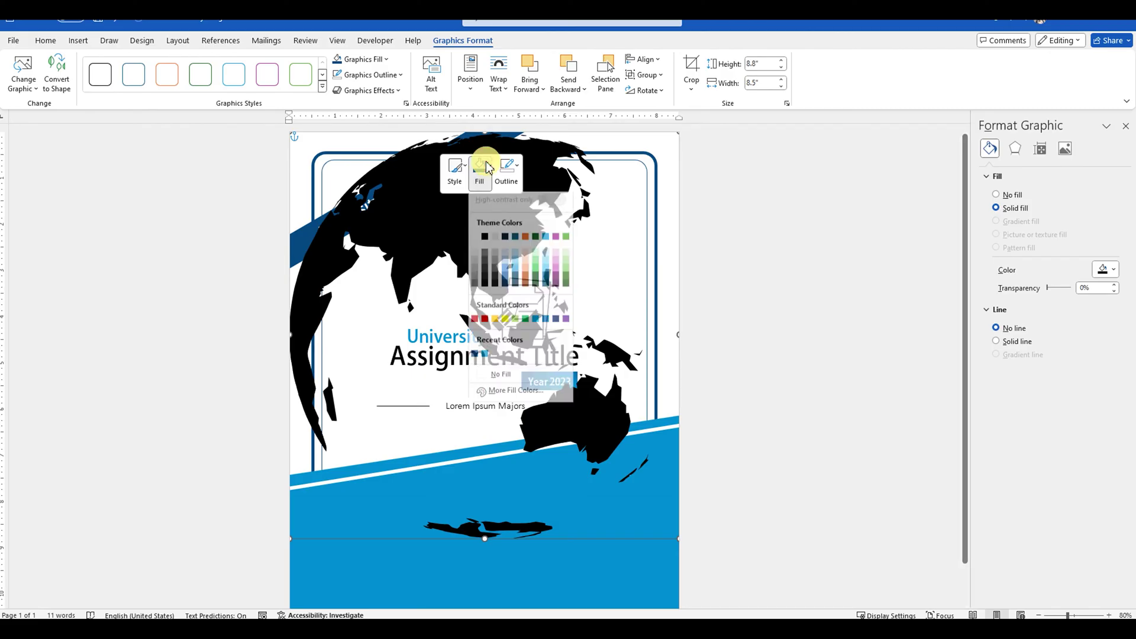
left_click(475, 259)
left_click_drag(386, 190, 425, 208)
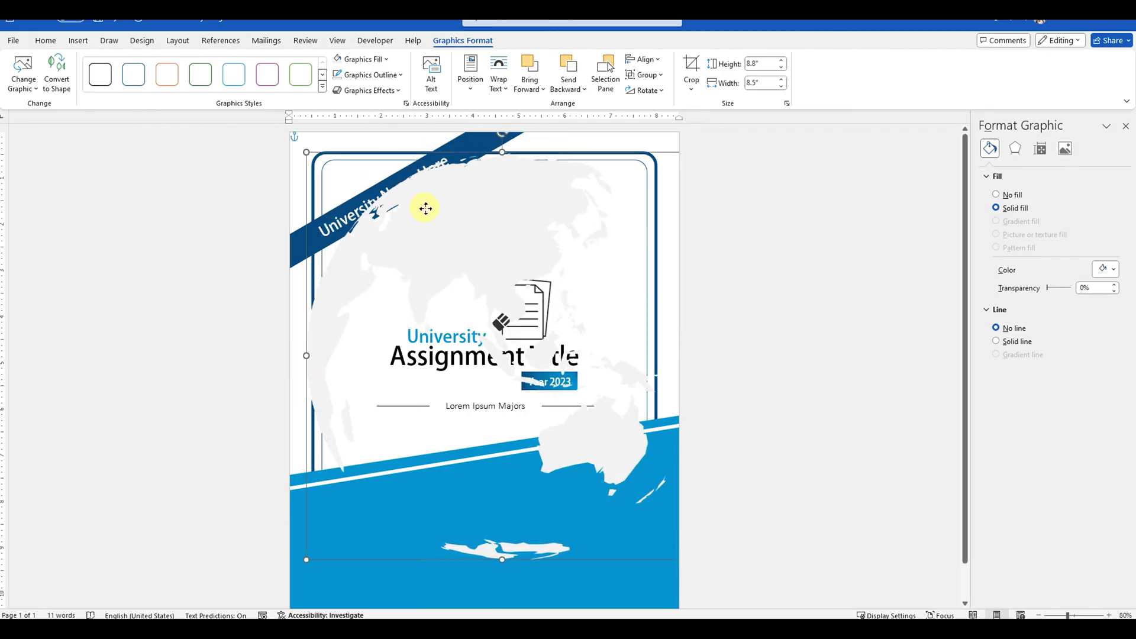
left_click_drag(305, 153, 580, 190)
left_click_drag(508, 334, 466, 361)
Step: Send the globe behind the text and icon
right_click(515, 198)
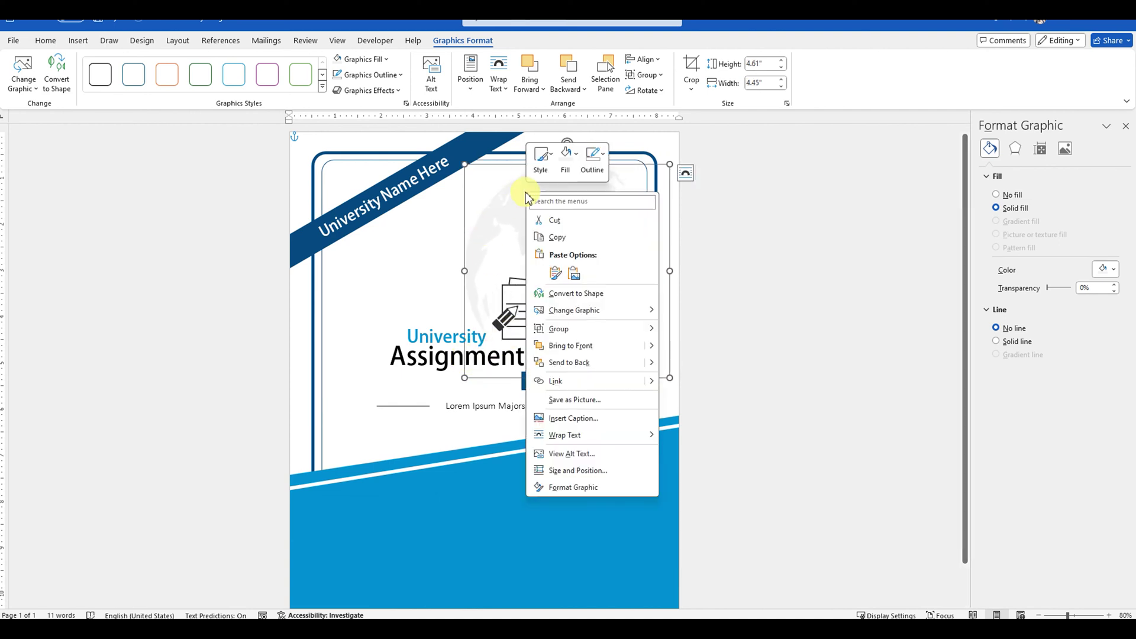
left_click(569, 364)
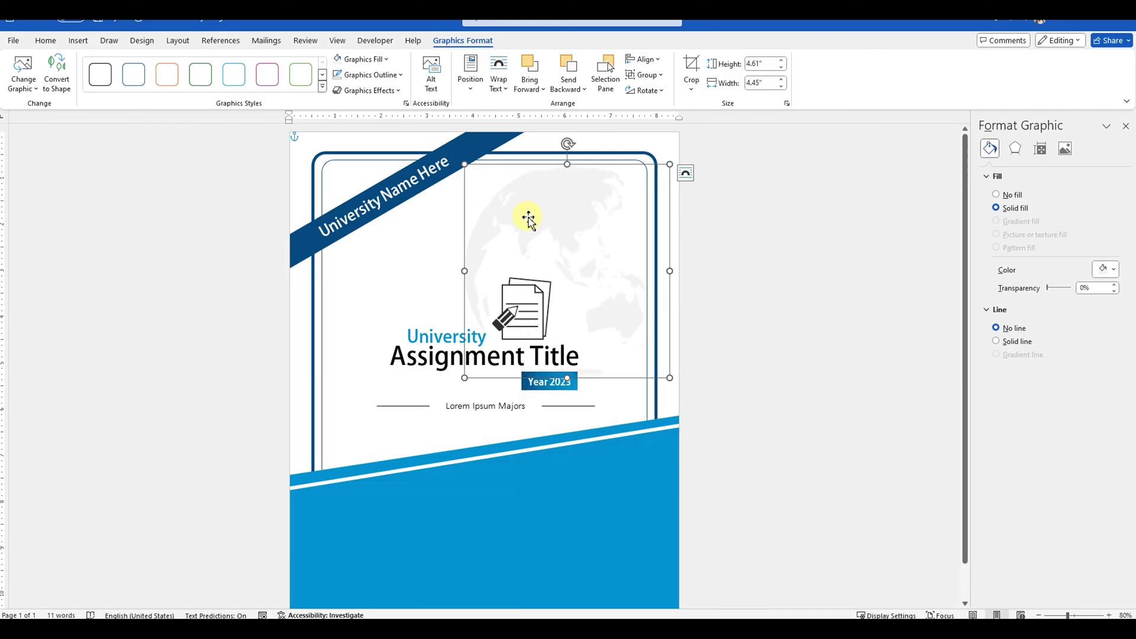
left_click(445, 435)
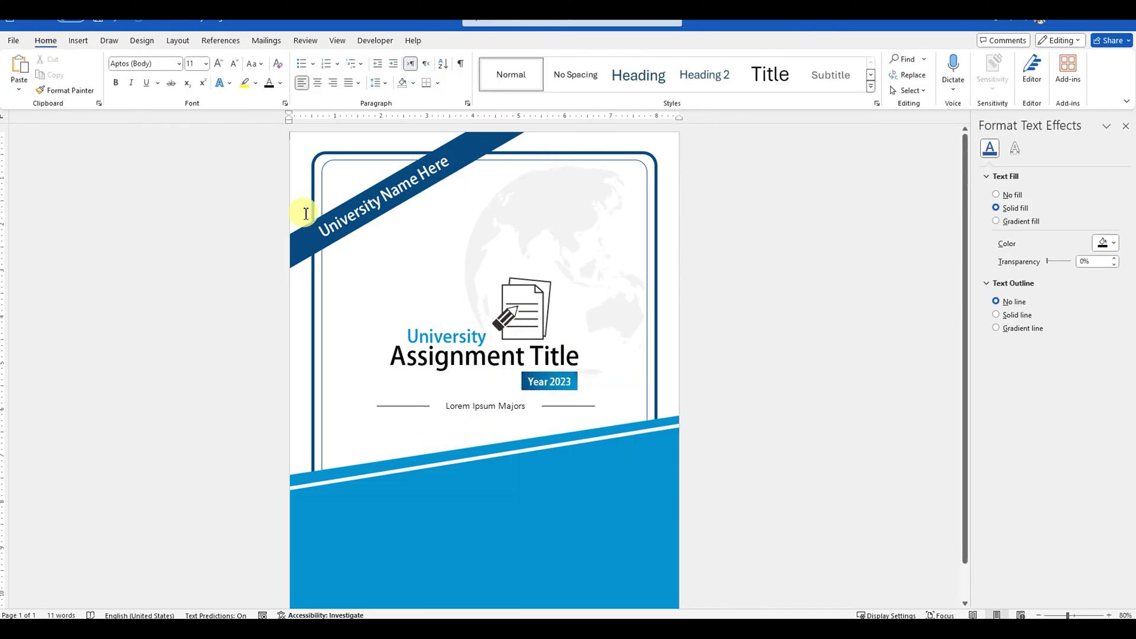
left_click(79, 42)
Step: Insert the SAMPLE LOGO picture in front of text near the page centre
left_click(145, 94)
left_click(165, 119)
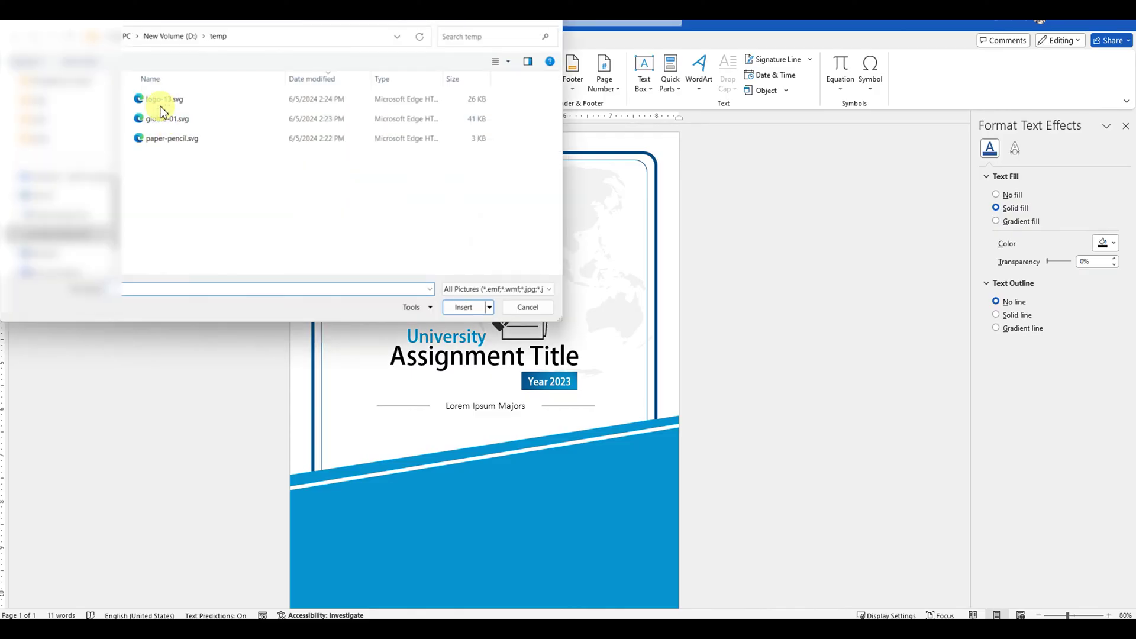
double_click(161, 101)
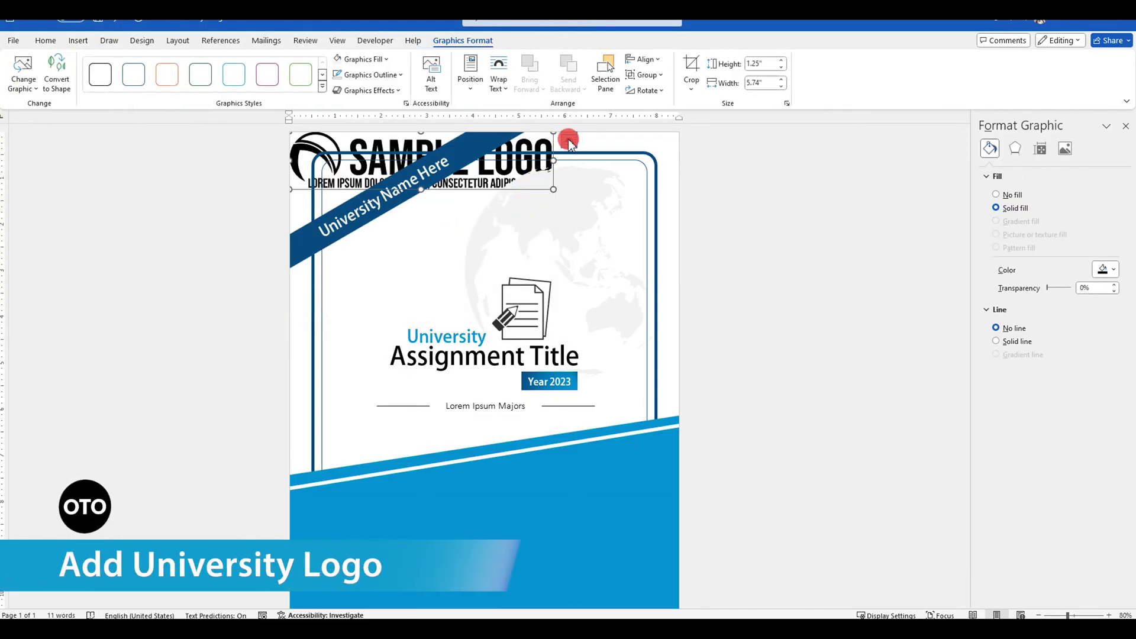
left_click(568, 140)
left_click(656, 251)
left_click_drag(407, 172, 489, 245)
Step: Convert the logo to shapes and colour the SAMPLE letters dark blue
right_click(489, 248)
left_click(536, 344)
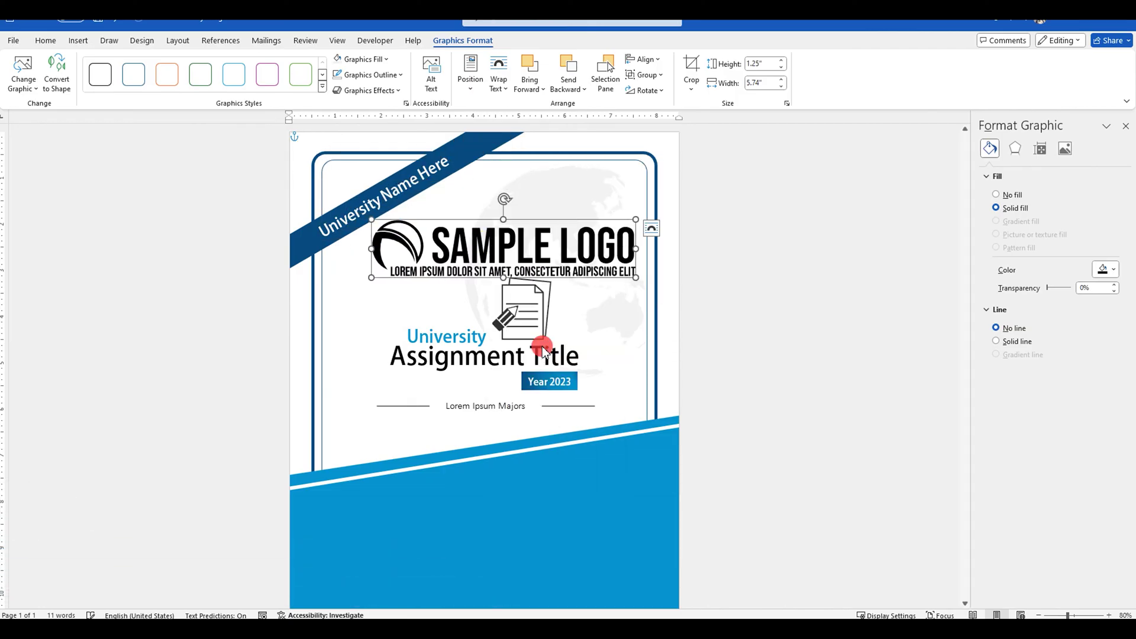
left_click_drag(388, 275, 467, 252)
scroll(567, 261, "up", 7, "ctrl")
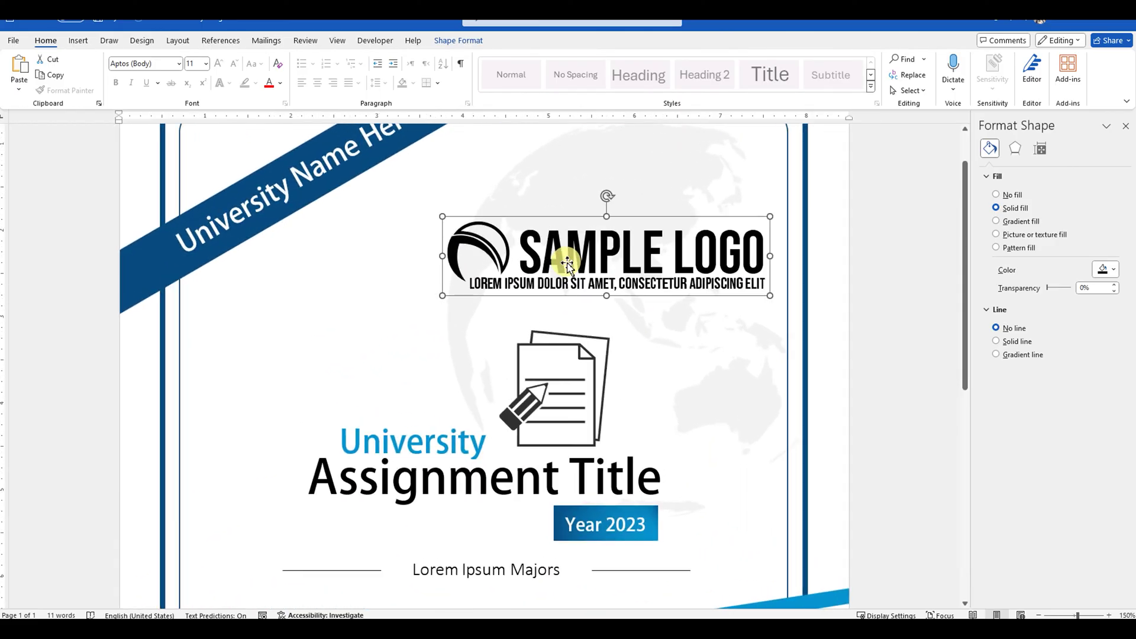
left_click(537, 238)
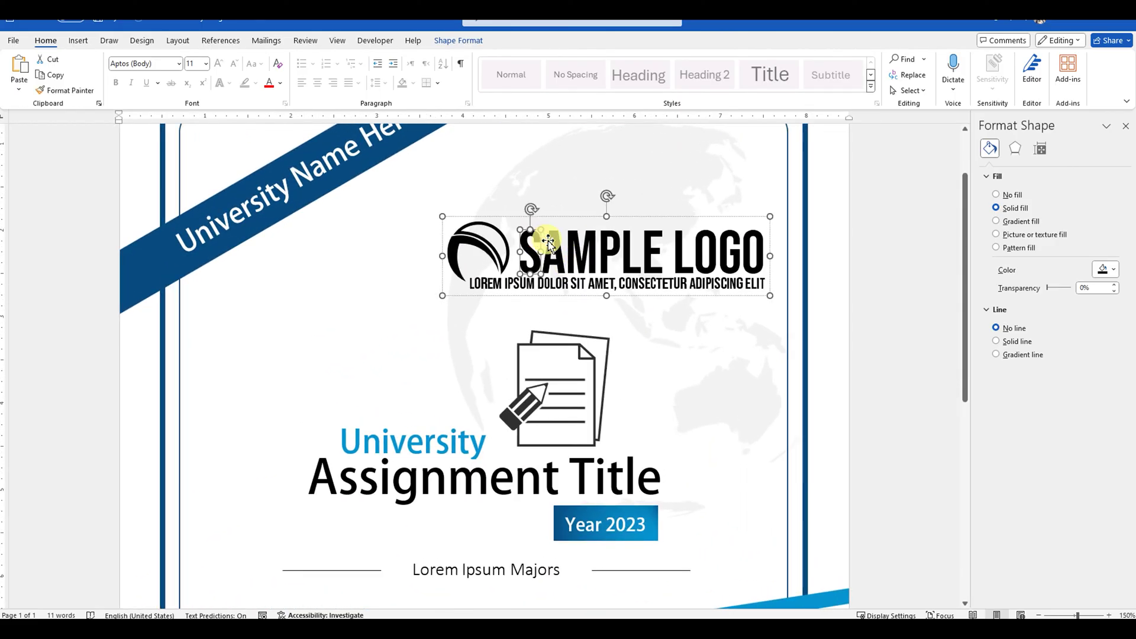
left_click(555, 240, "shift")
left_click(582, 242, "shift")
left_click(640, 241, "shift")
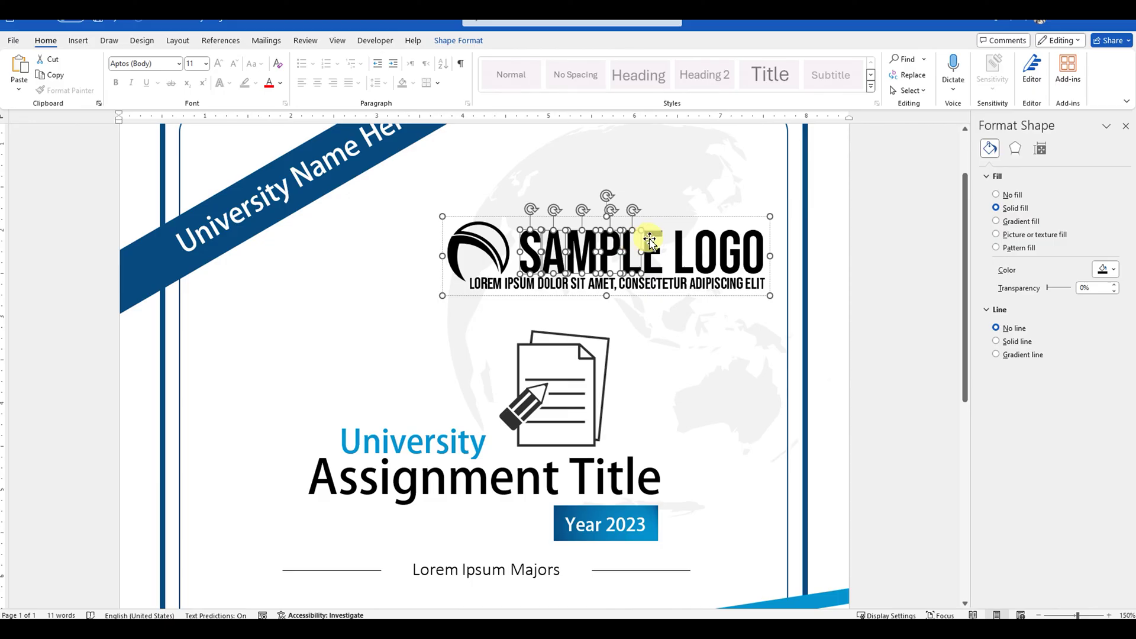
right_click(640, 241)
left_click(691, 201)
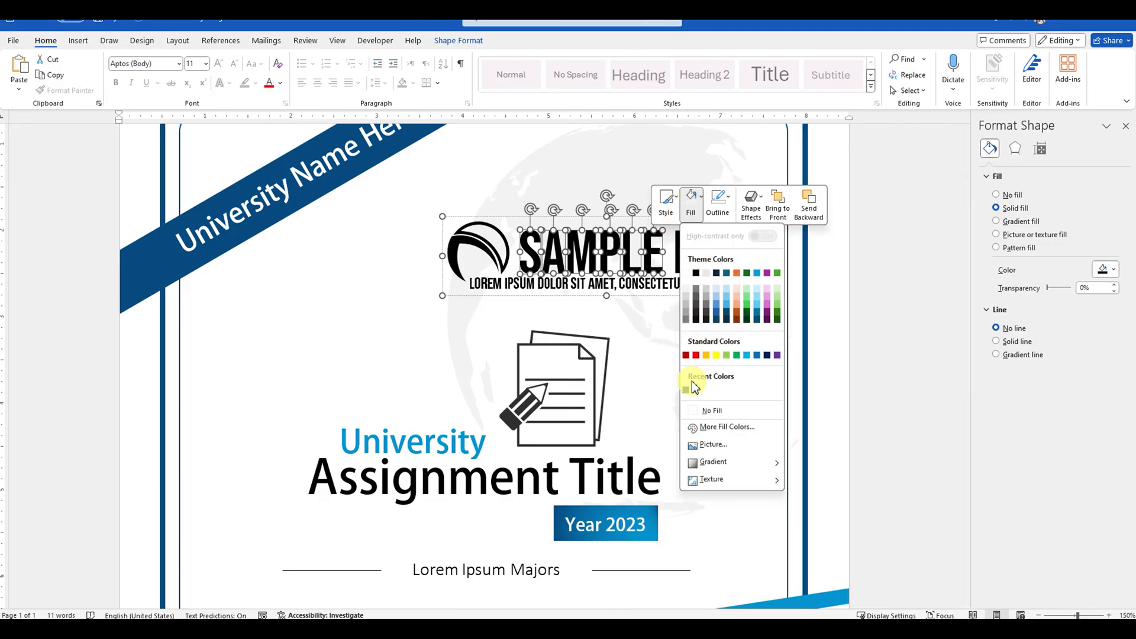
left_click(686, 389)
left_click(592, 341)
Step: Shrink the logo into the page's top-right corner inside the frame
scroll(592, 341, "up", 3)
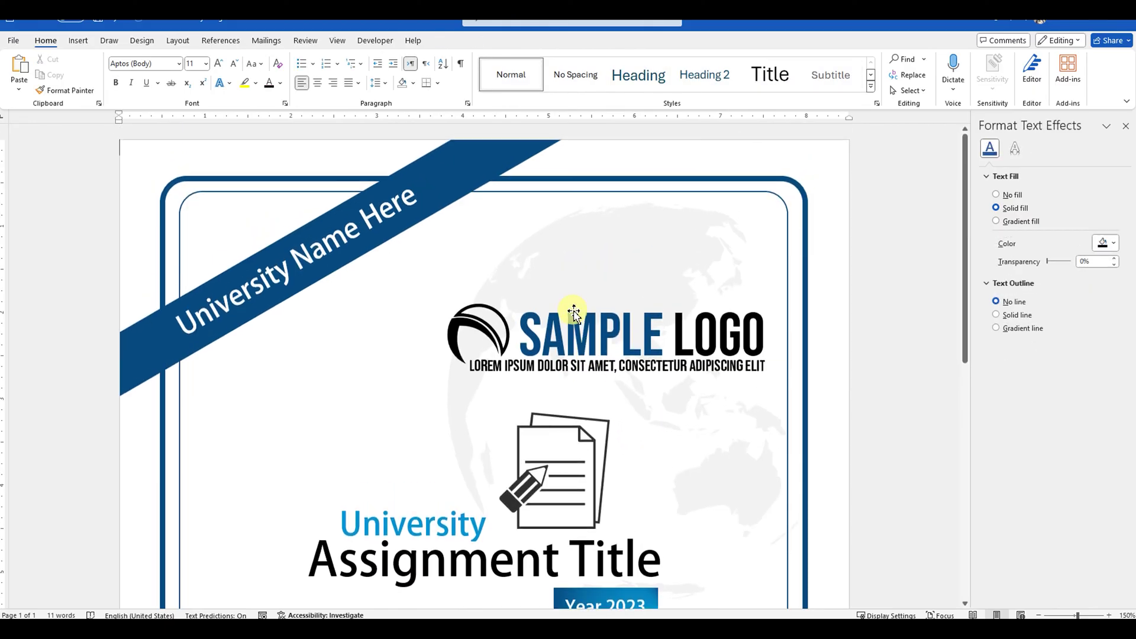
left_click(477, 389)
left_click_drag(445, 380, 621, 242)
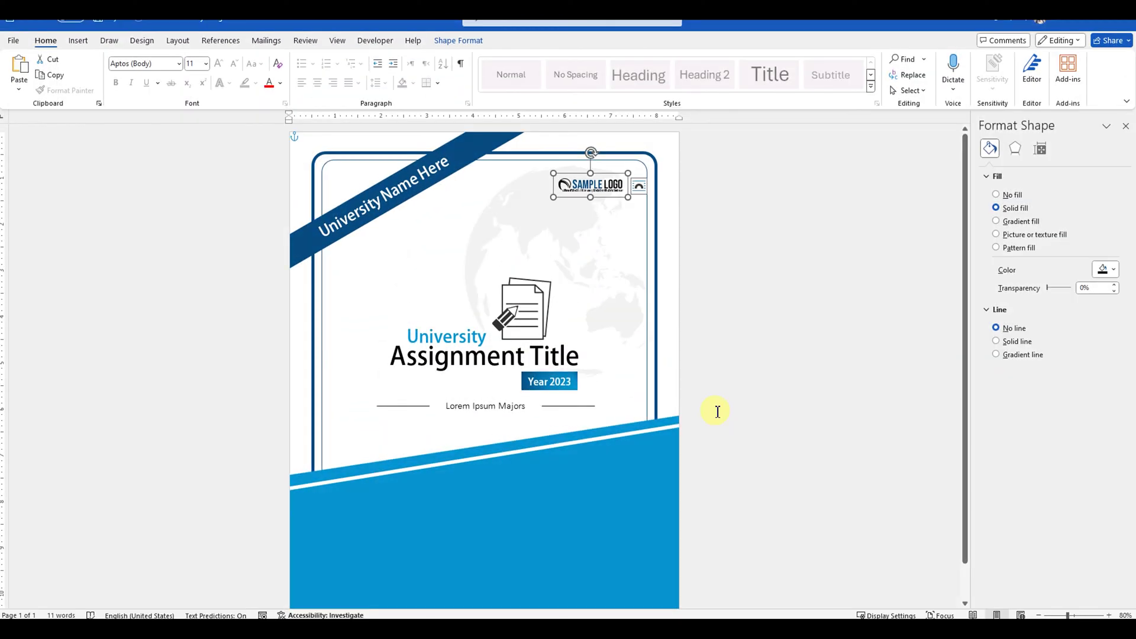
left_click(718, 411)
scroll(672, 418, "down", 1)
left_click(501, 367)
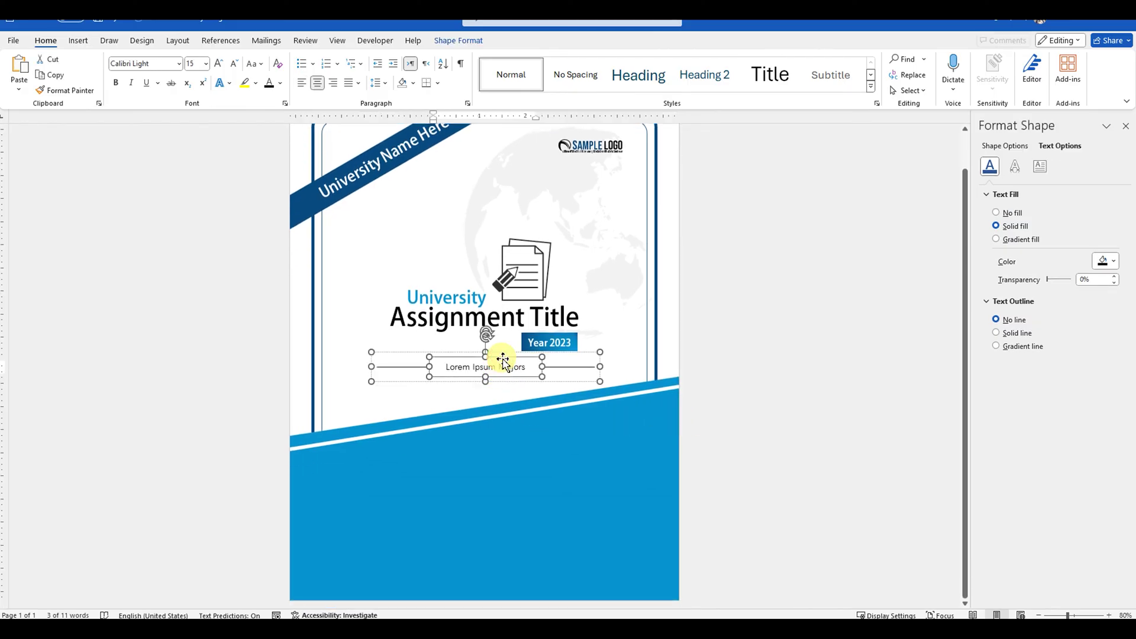
Step: Paste a copy of the Lorem Ipsum Majors group into the lower blue area and widen it leftward
right_click(503, 362)
left_click(544, 82)
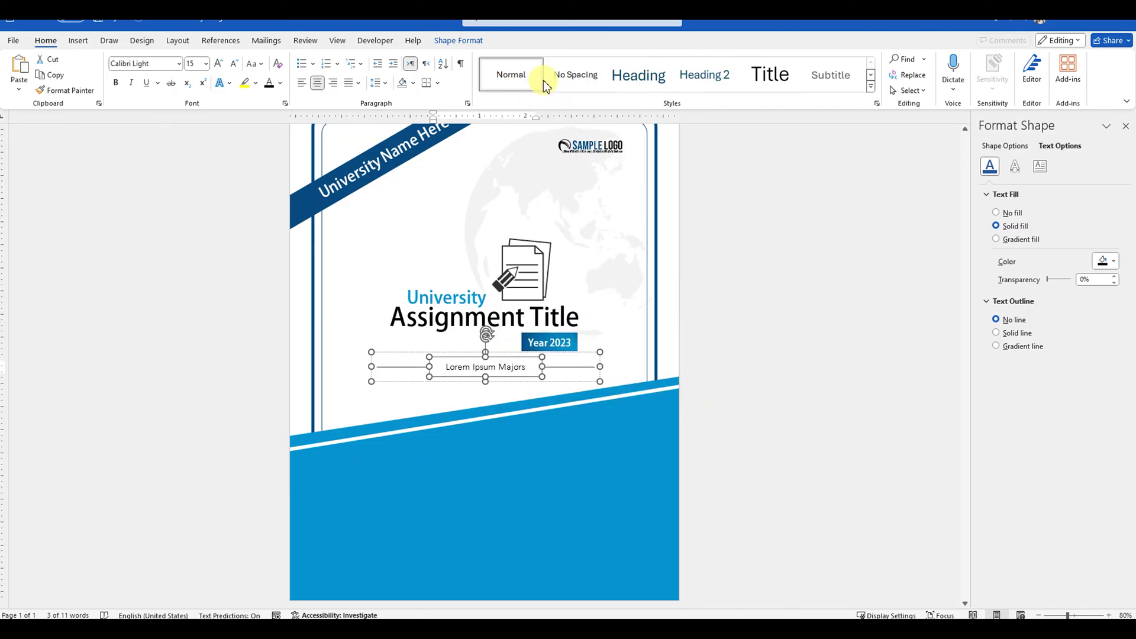
left_click(592, 406)
key("ctrl+v")
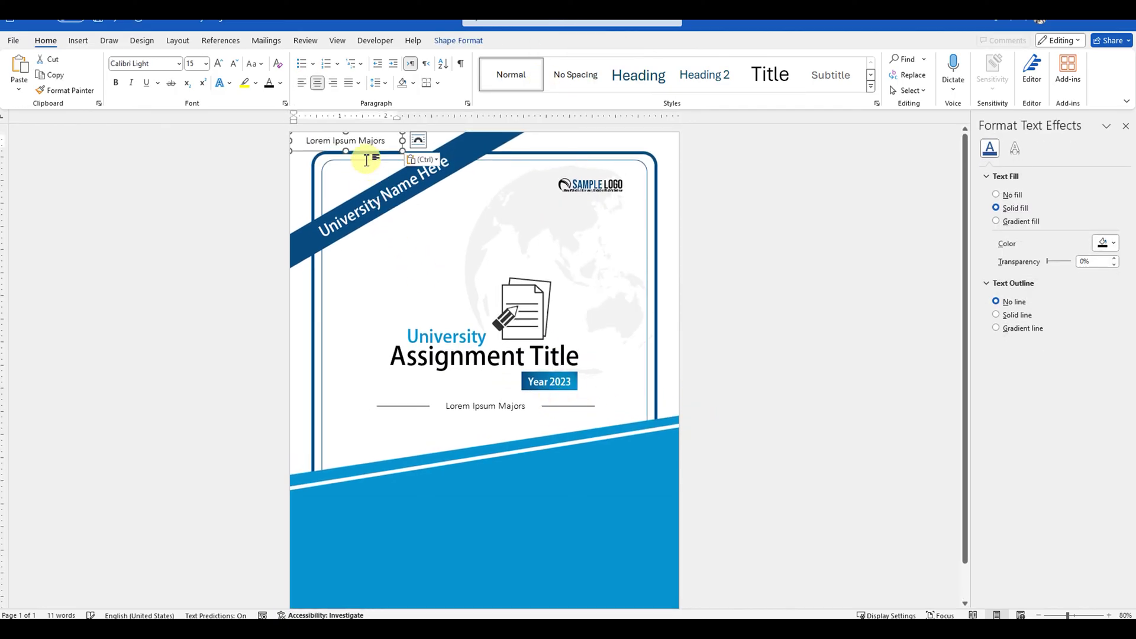
left_click_drag(317, 152, 558, 503)
scroll(615, 509, "down", 2)
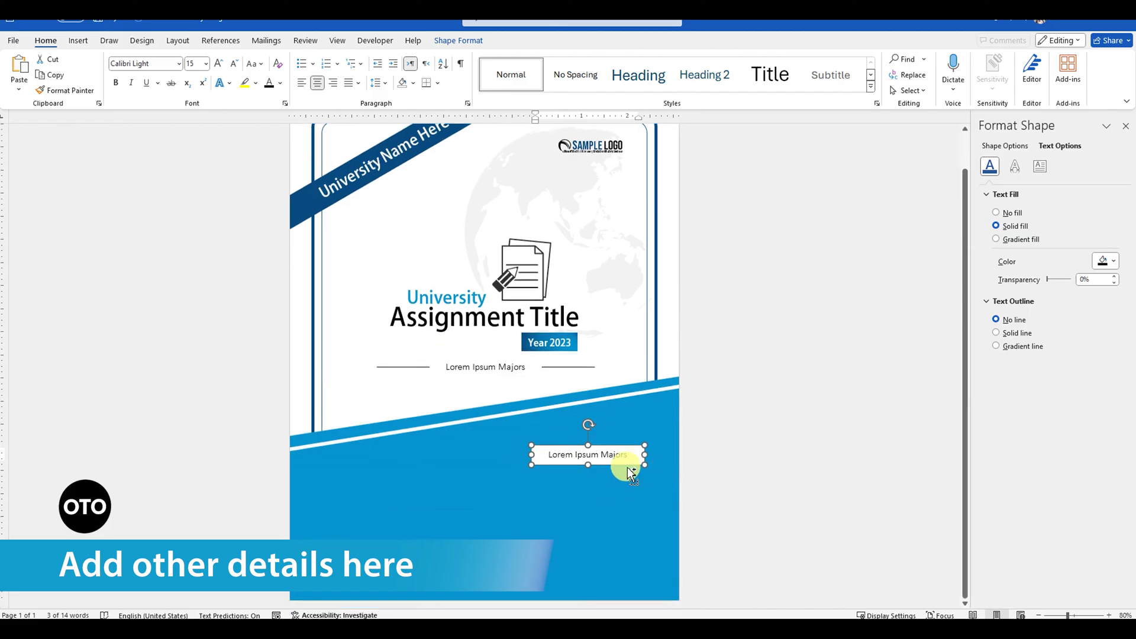
scroll(626, 470, "up", 7)
scroll(708, 466, "down", 2)
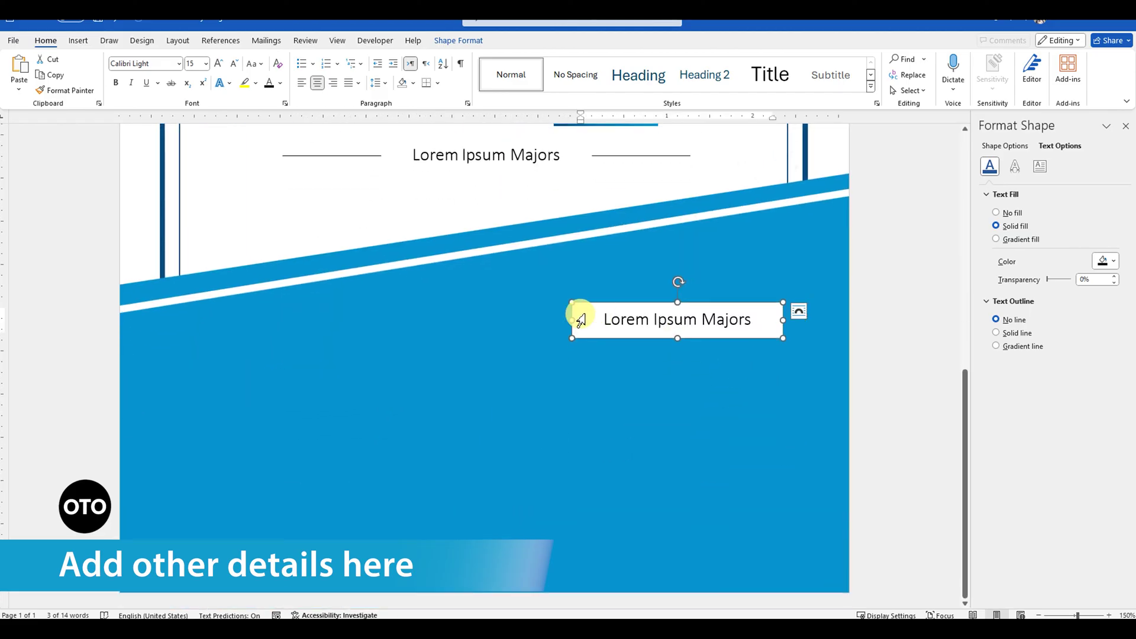
left_click_drag(576, 321, 393, 326)
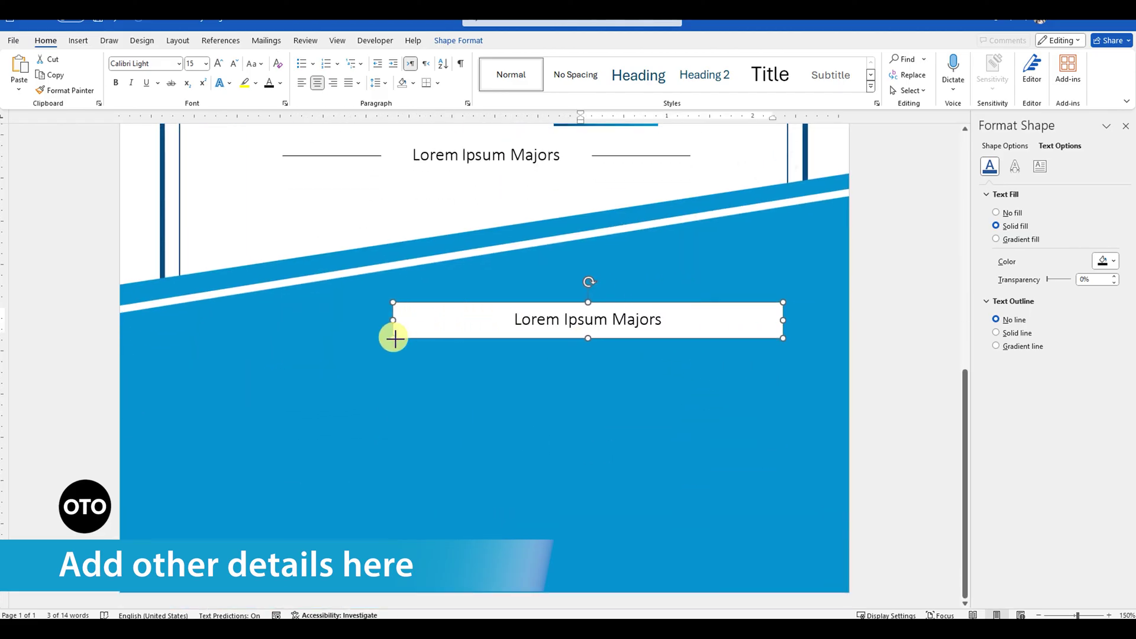
Step: Right-align the copied box's text, set its fill to No Fill, and stretch it much taller
triple_click(529, 320)
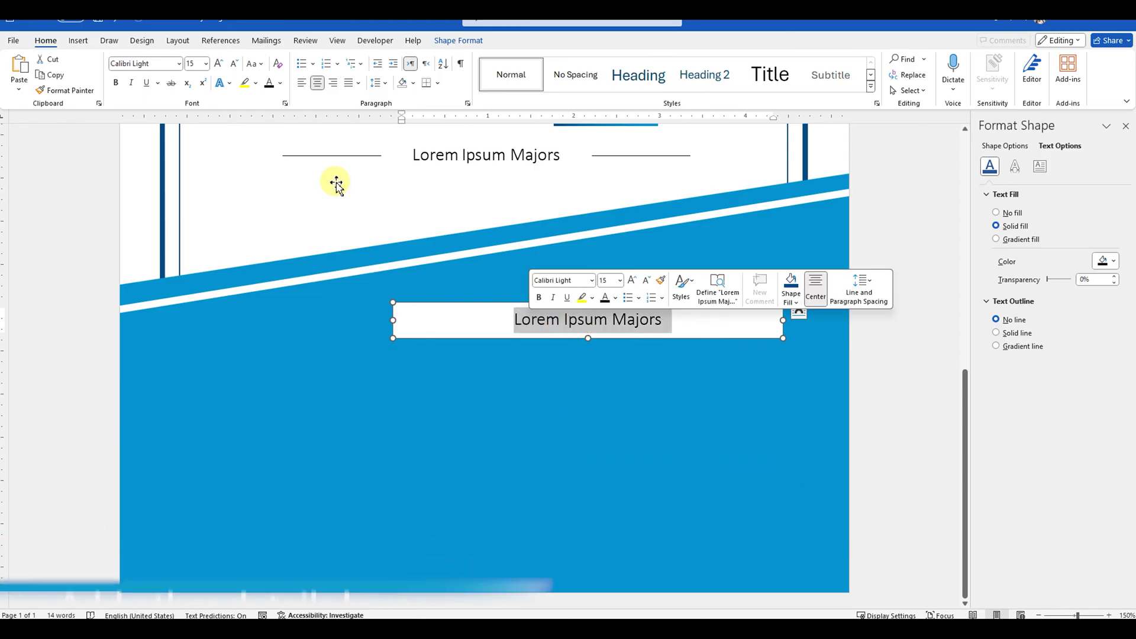
left_click(334, 83)
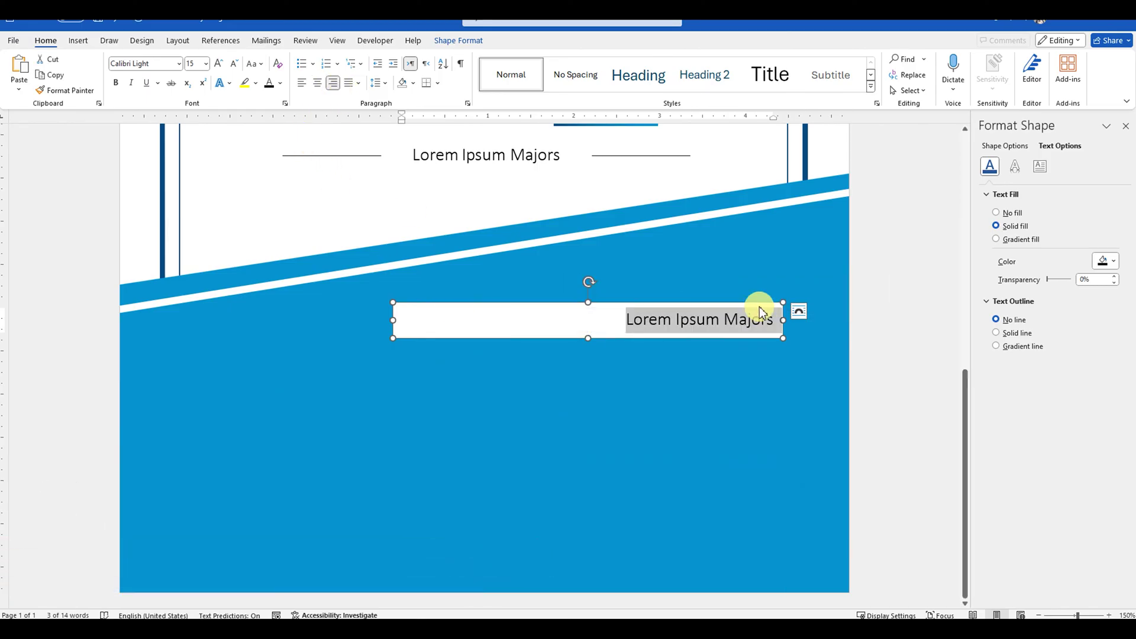
right_click(650, 307)
left_click(687, 264)
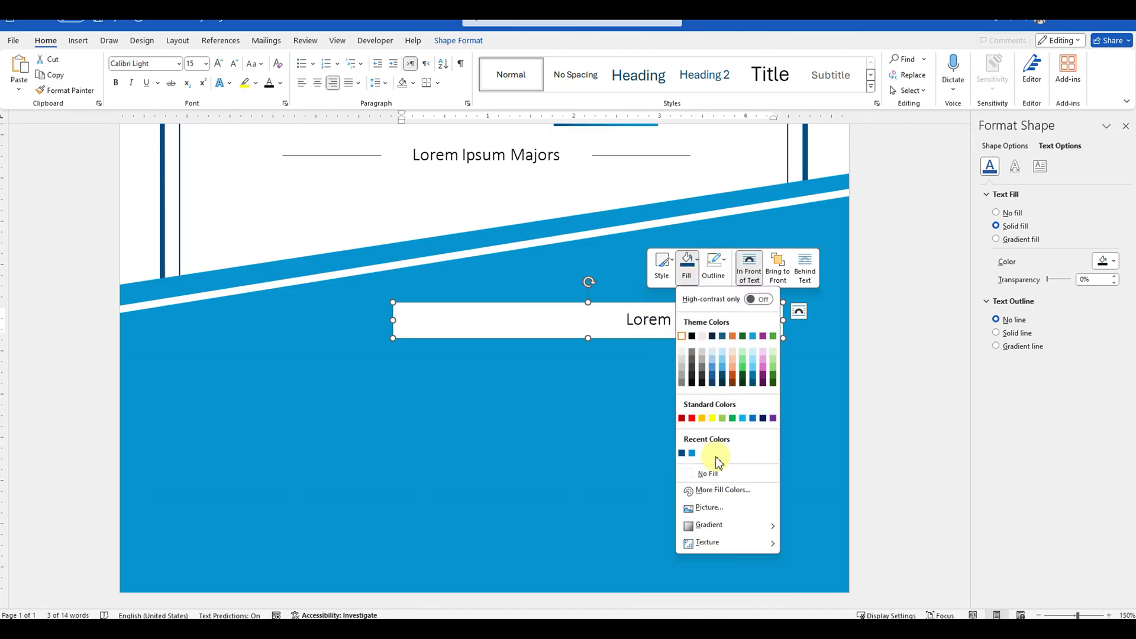
left_click(708, 474)
left_click(679, 319)
left_click(586, 339)
left_click_drag(612, 393, 659, 553)
Step: Set the text box's vertical alignment to Top in Format Shape
left_click_drag(656, 409, 775, 430)
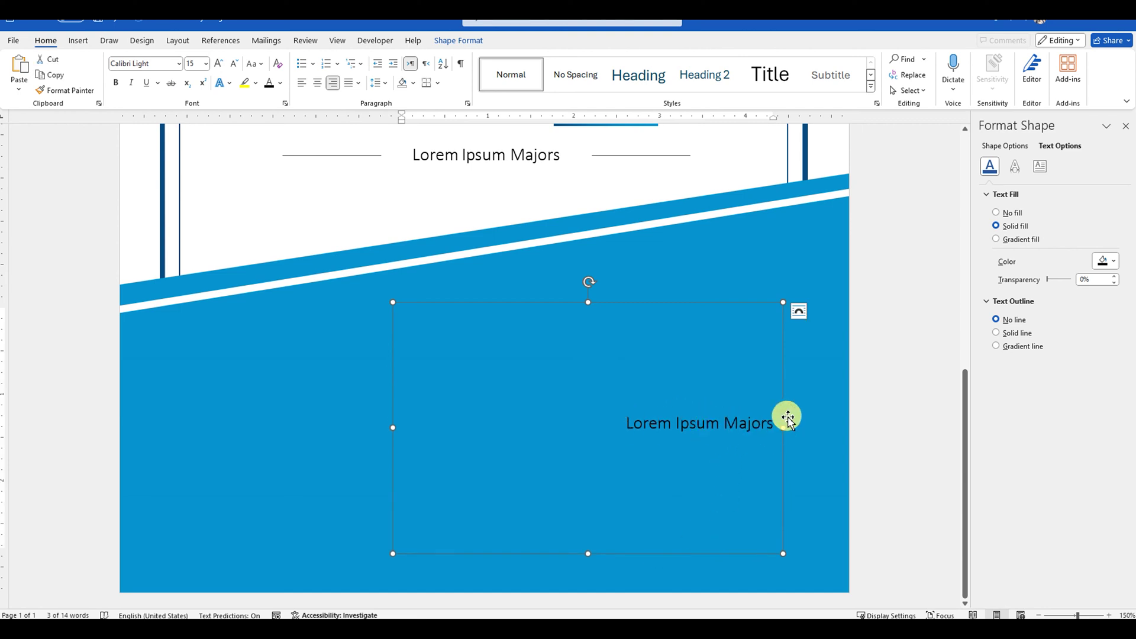
right_click(785, 409)
left_click(811, 400)
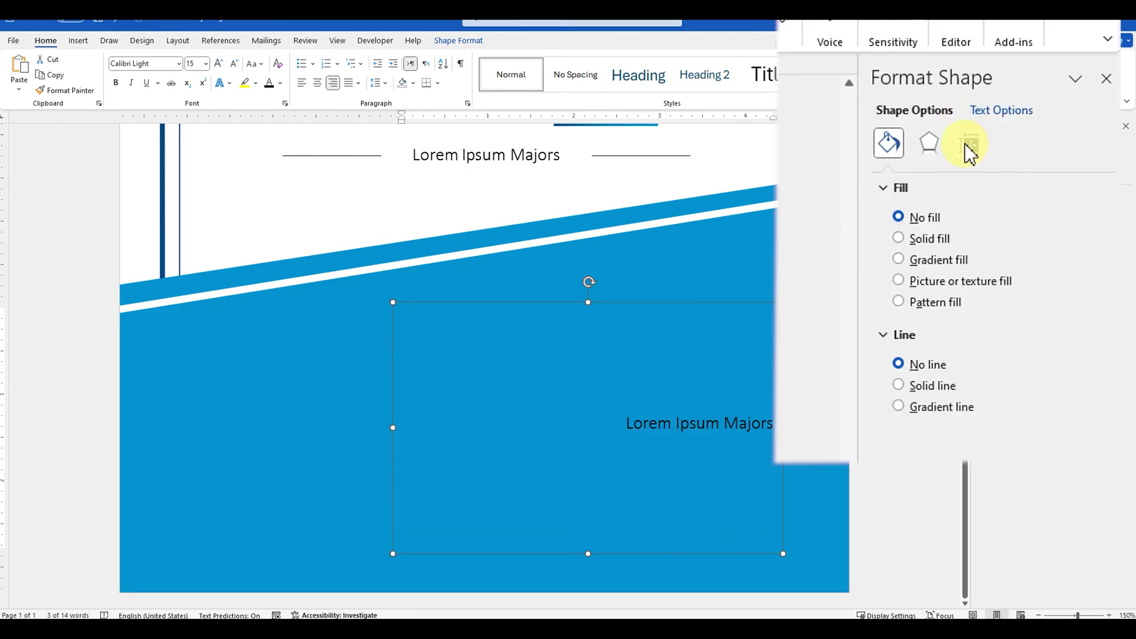
left_click(977, 145)
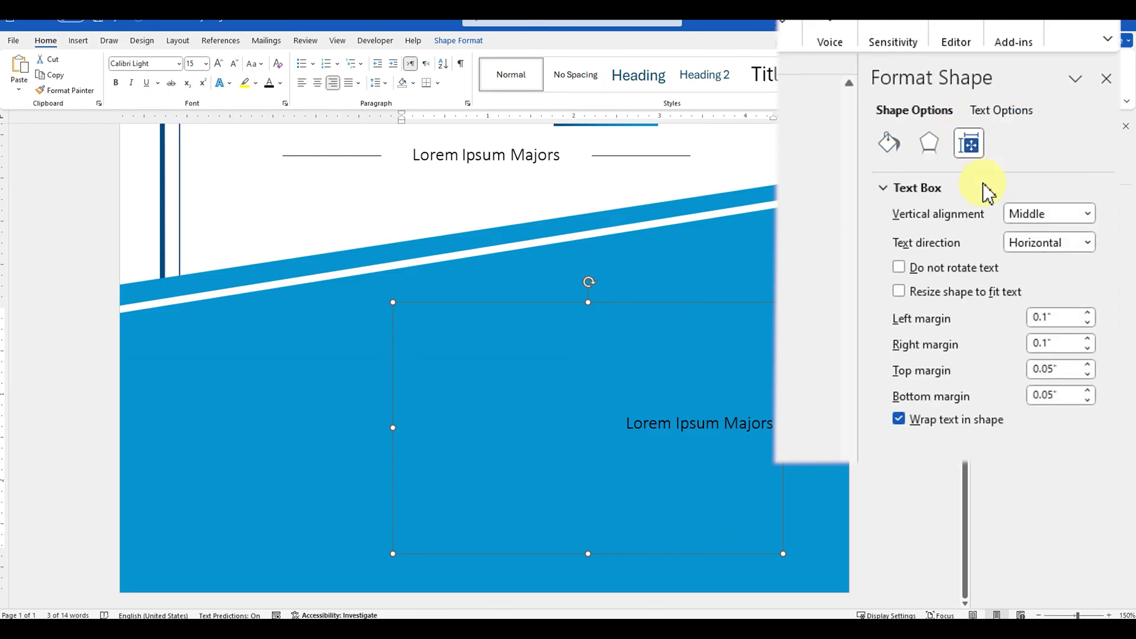
left_click(1088, 213)
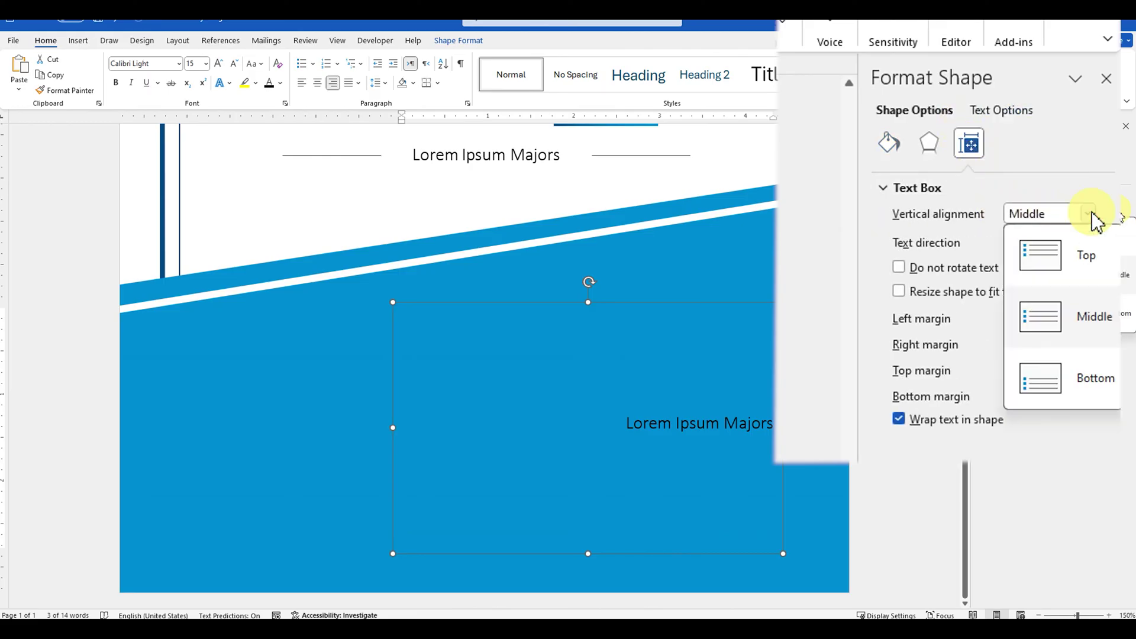
left_click(1059, 267)
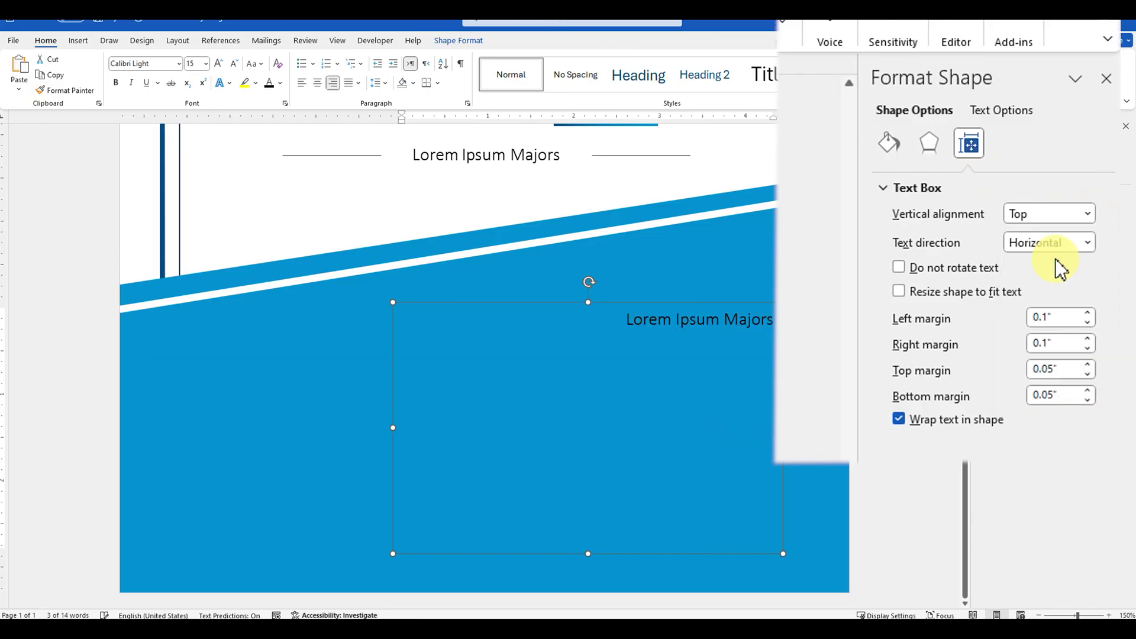
triple_click(691, 320)
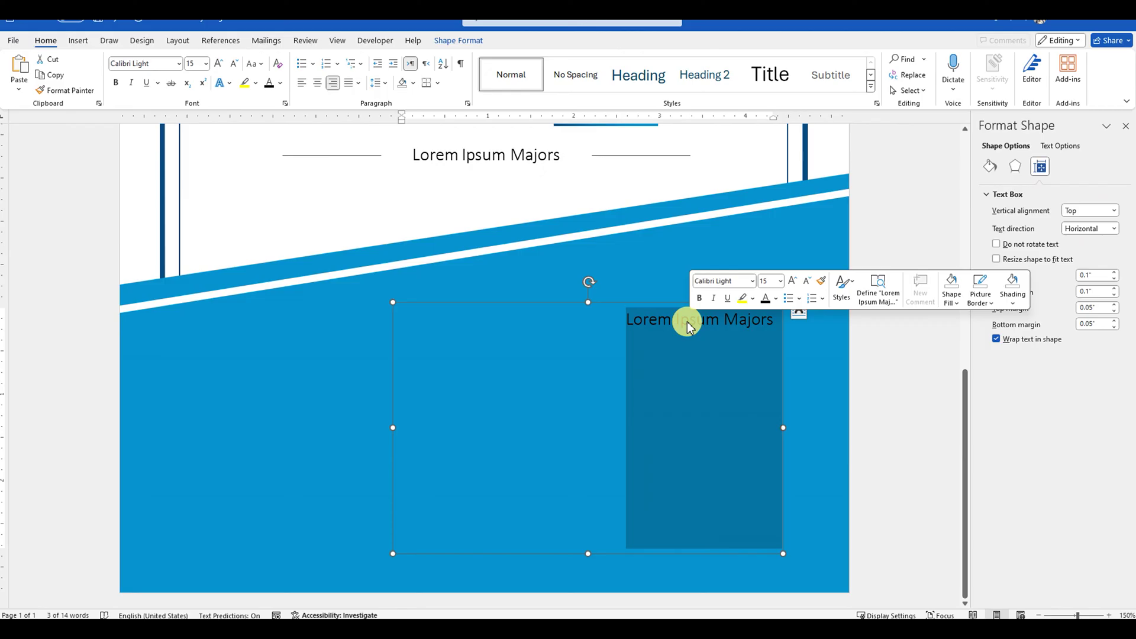
Step: Enter the Academic Year, Department, Student Name | Enrollment No., Subject/Course and 'Date of Submission: June 28, 2024' lines
type("Acad")
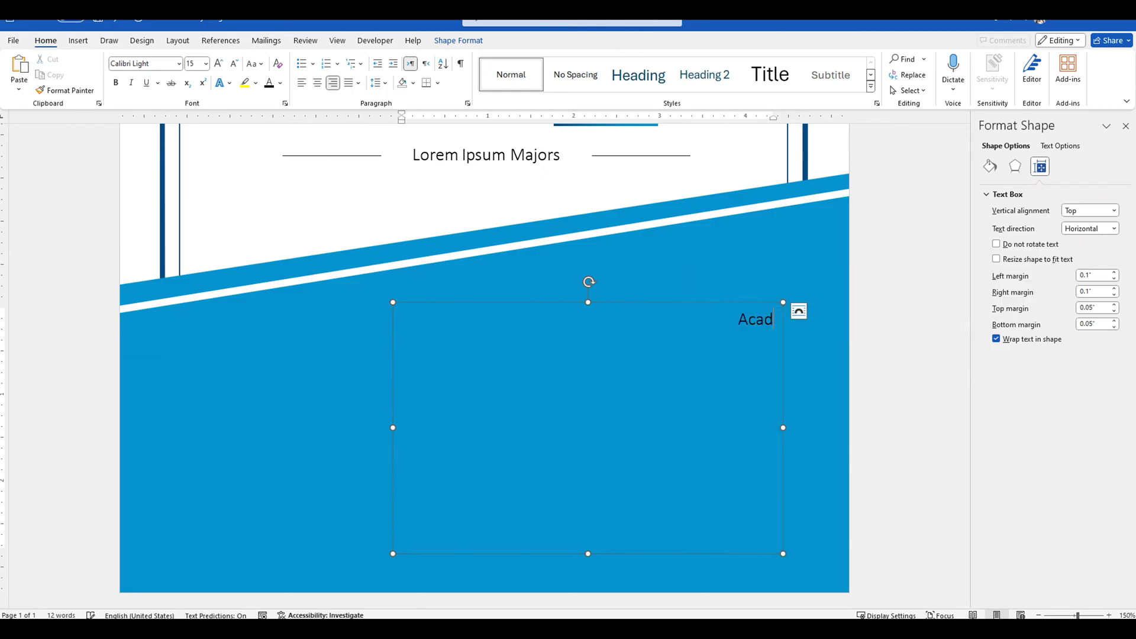
type("emic Year: 2024- 20XX")
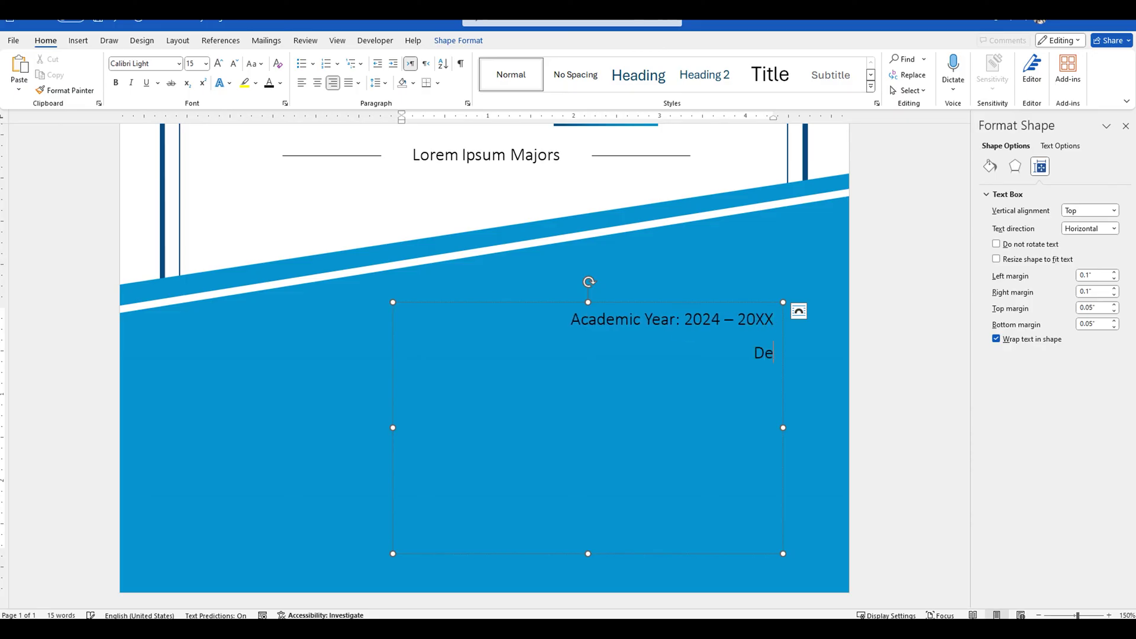
type("Department Name Goes Here")
key("Return")
key("Return")
type("Student Na")
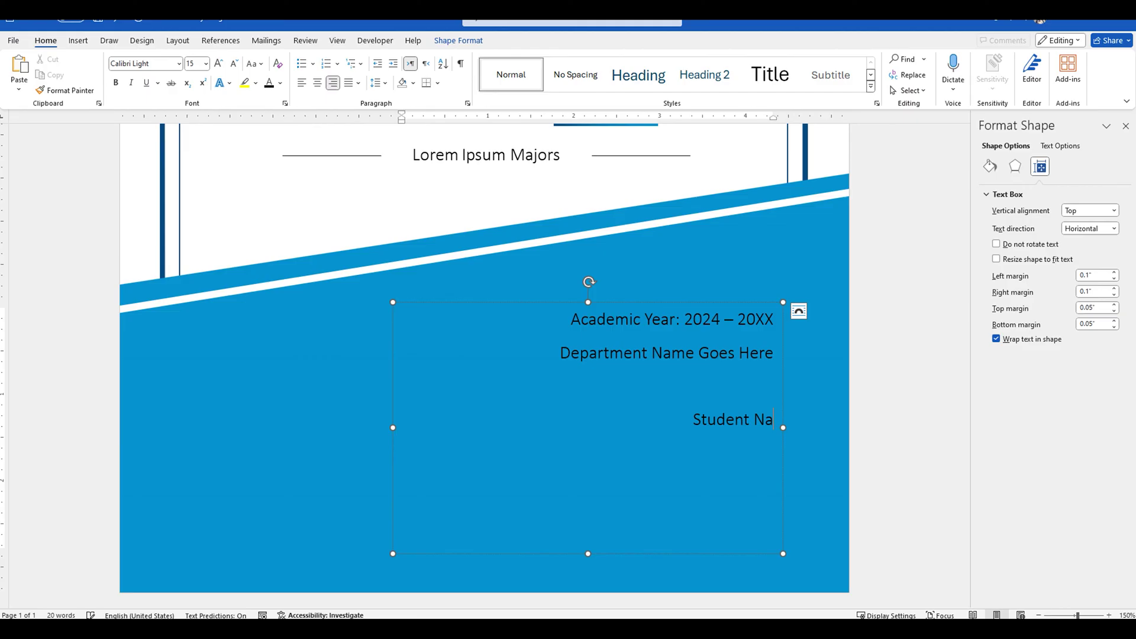
type("me | Enrollment")
type(" No. ")
type("Subject/Course Nam")
type("e Goes H")
key("BackSpace")
type("Goes Here")
key("Return")
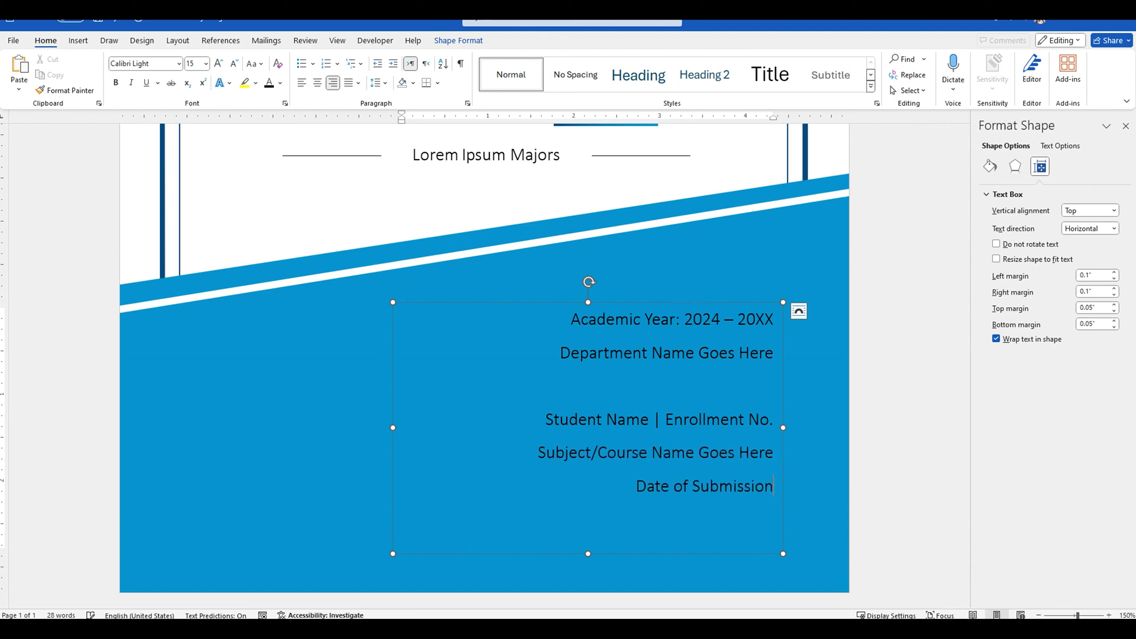
type("Date of Submission: June")
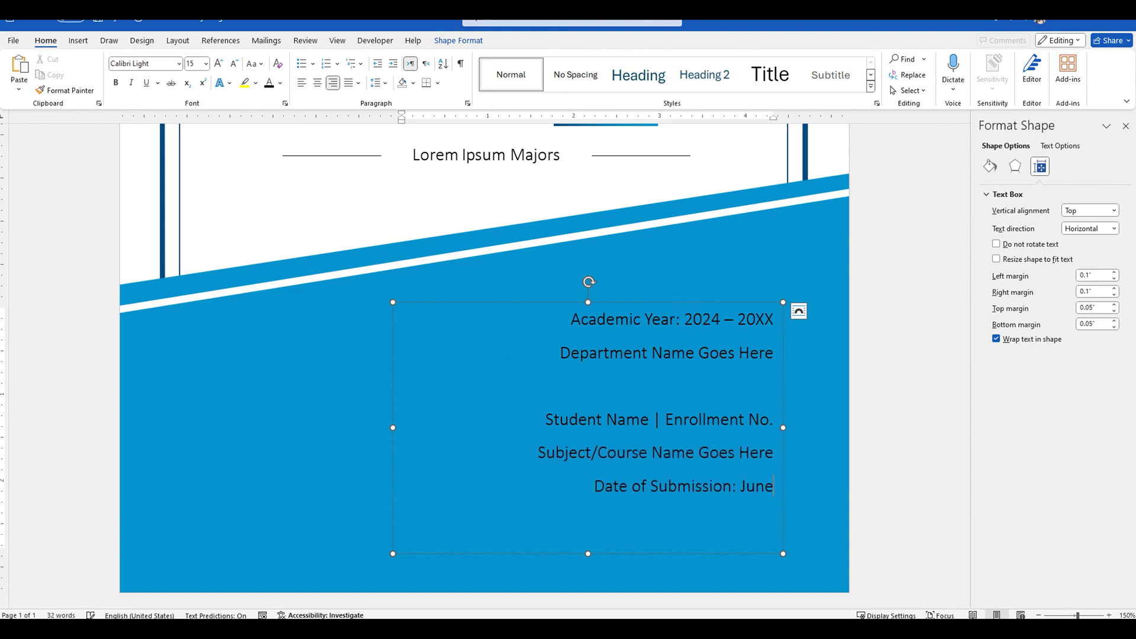
type(" 28, 2024")
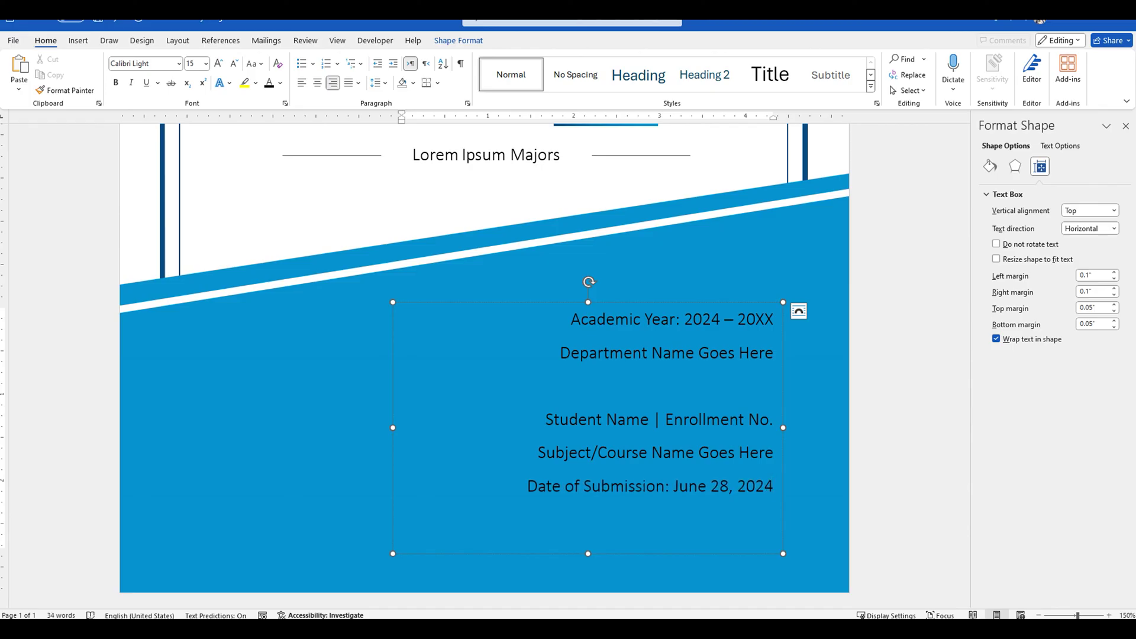
left_click_drag(606, 351, 763, 355)
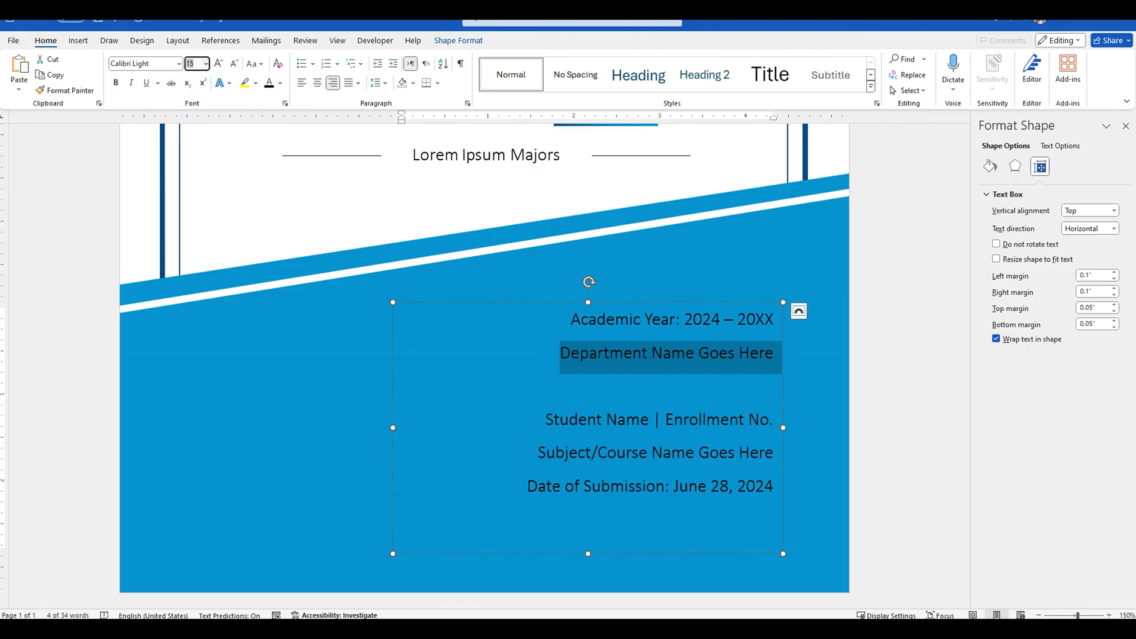
Step: Set the Department and Subject/Course lines to font size 19
type("19")
key("Return")
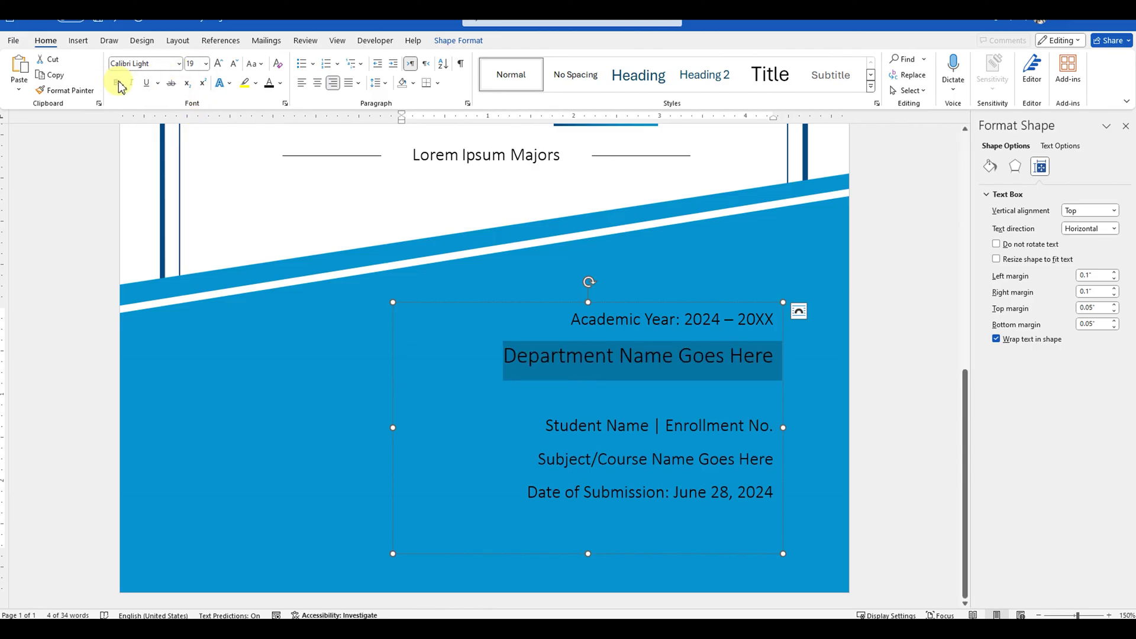
triple_click(565, 465)
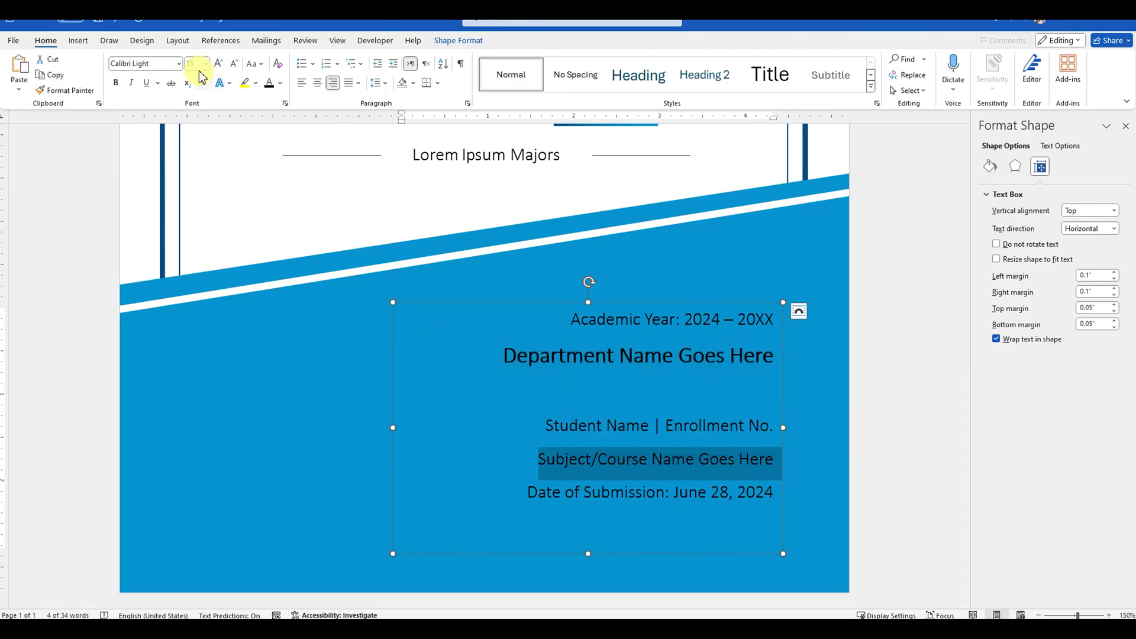
type("19")
key("Return")
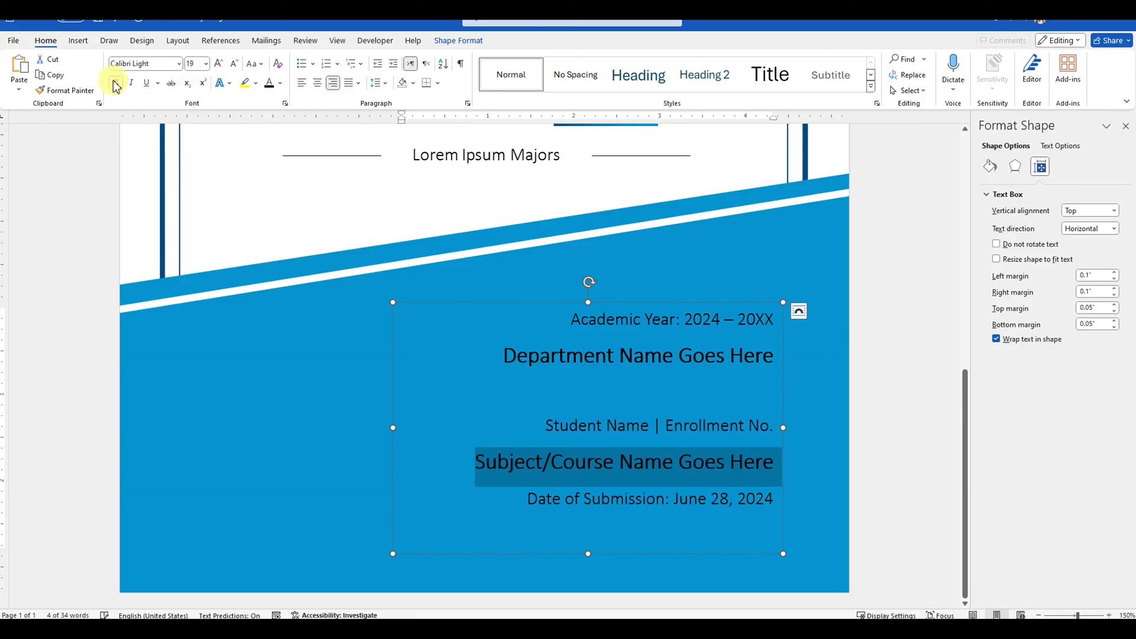
Step: Give all detail lines 1.15 line spacing with no space after paragraphs
left_click(573, 329)
left_click_drag(573, 322, 776, 502)
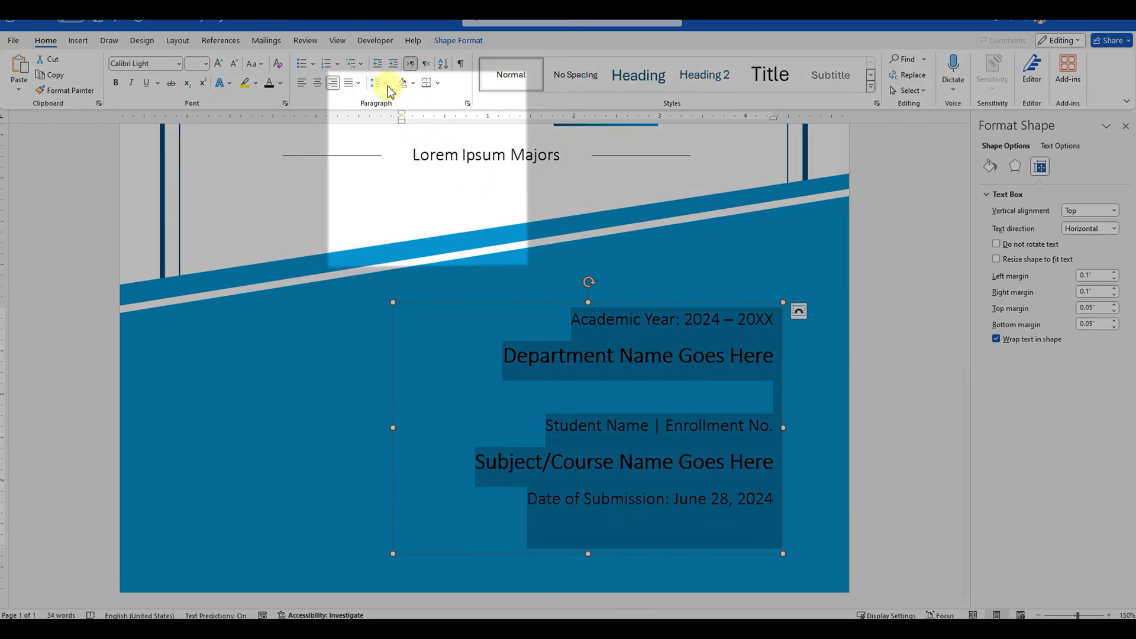
left_click(379, 83)
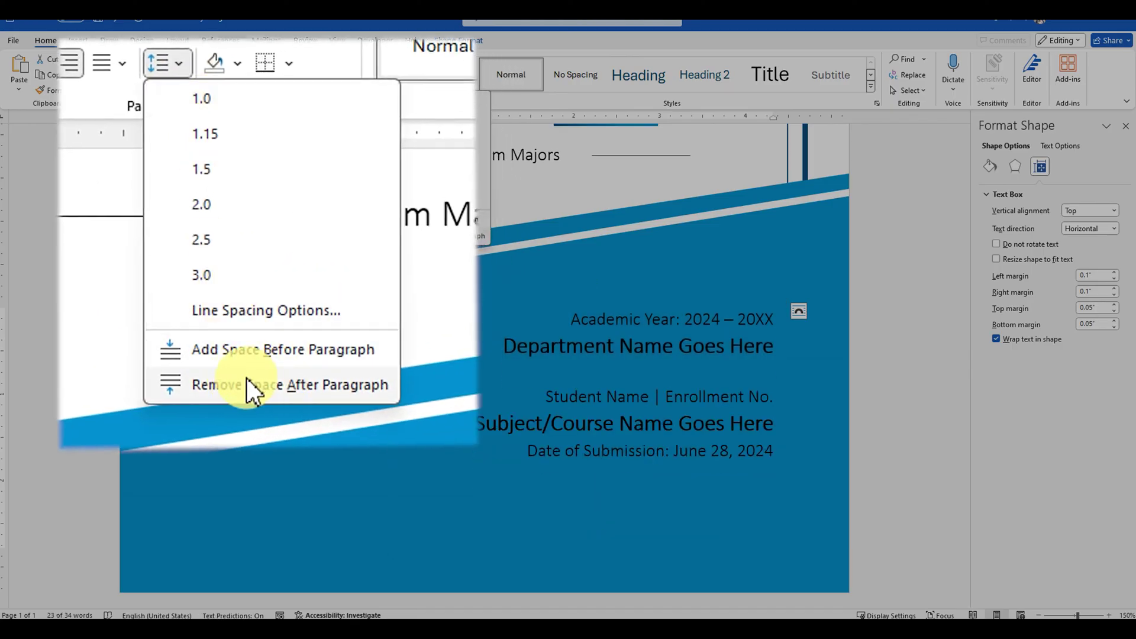
left_click(242, 386)
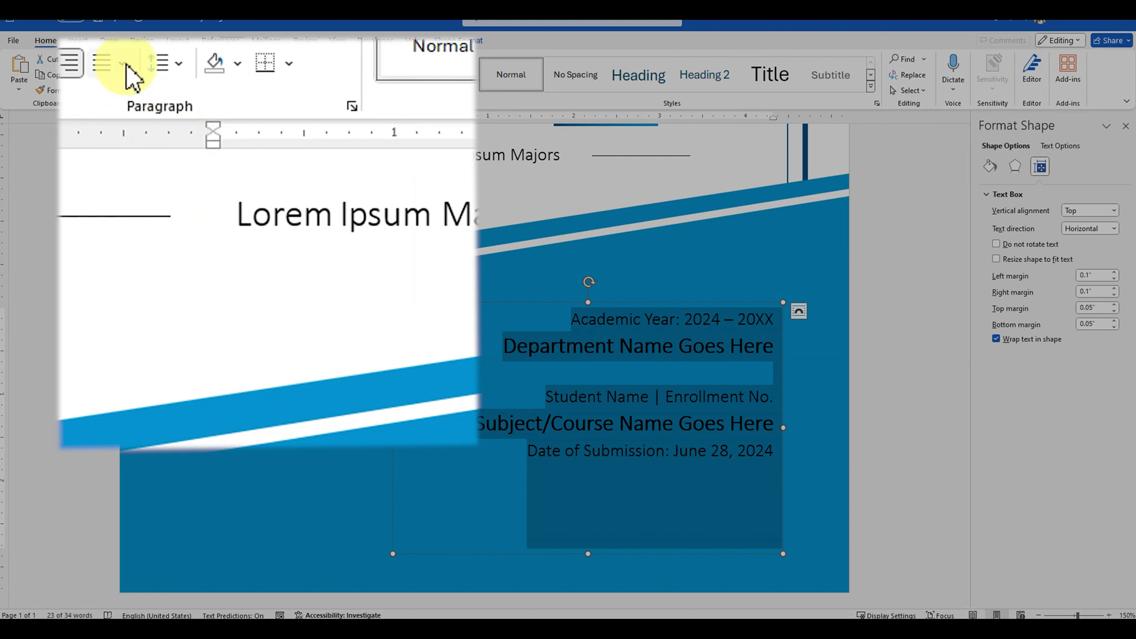
left_click(178, 65)
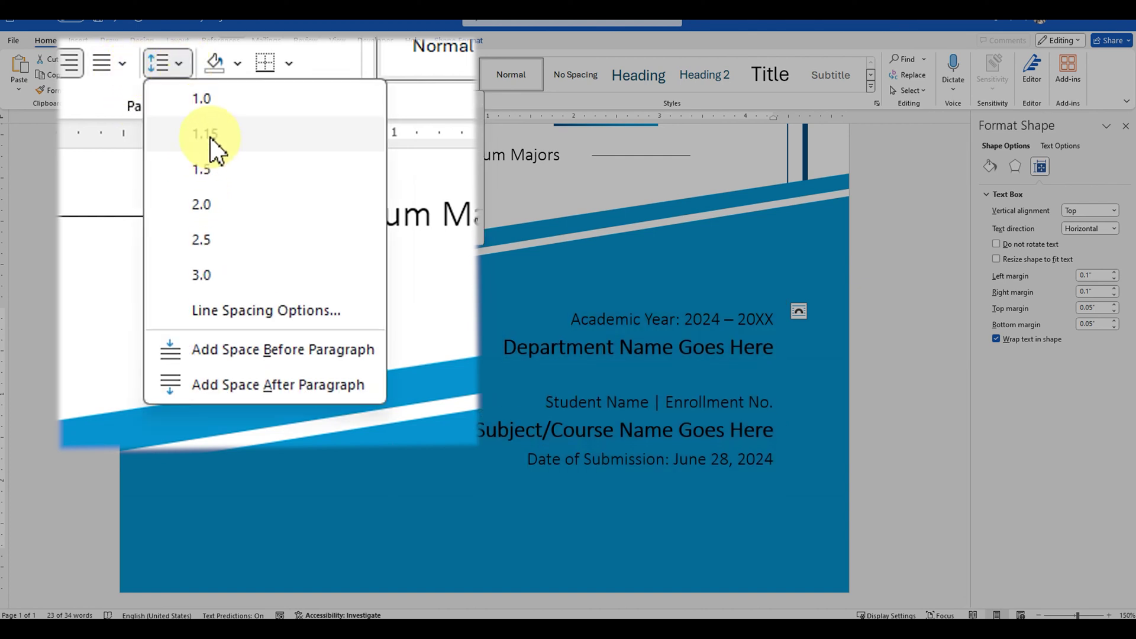
left_click(211, 132)
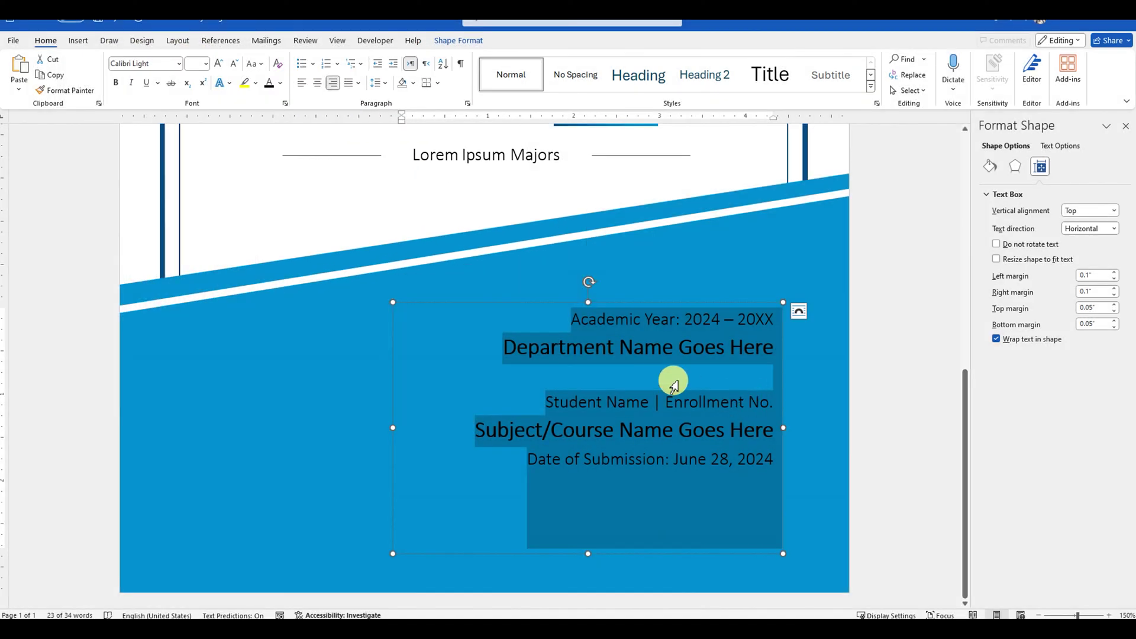
mouse_move(673, 381)
scroll(673, 379, "down", 3)
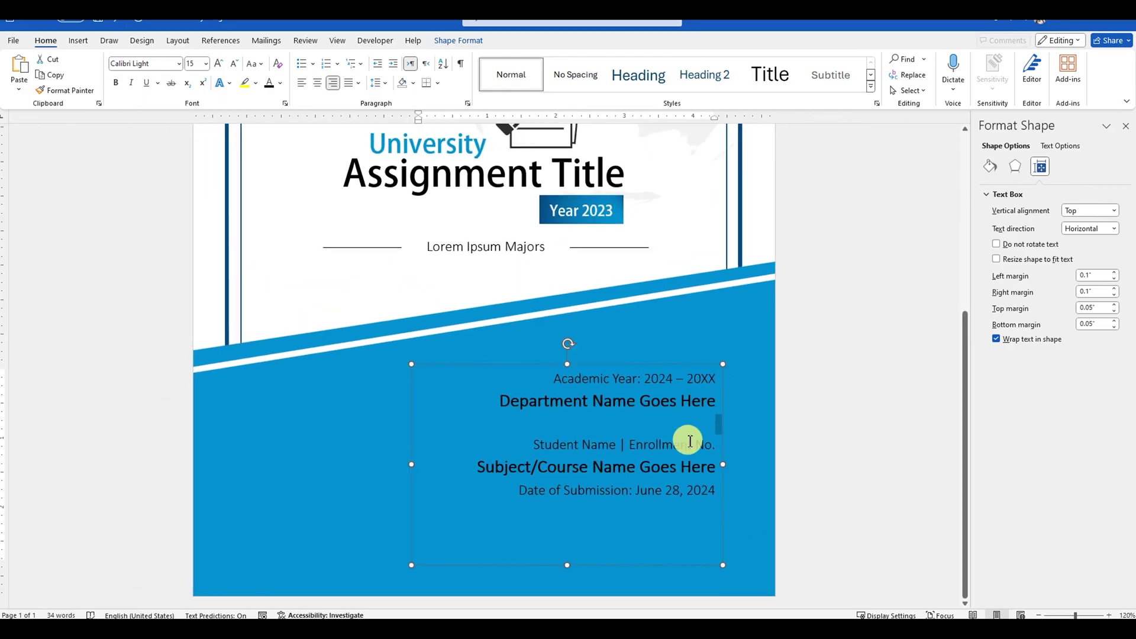
Step: Draw a thin rectangle bar between the Department and Student Name lines
left_click(78, 41)
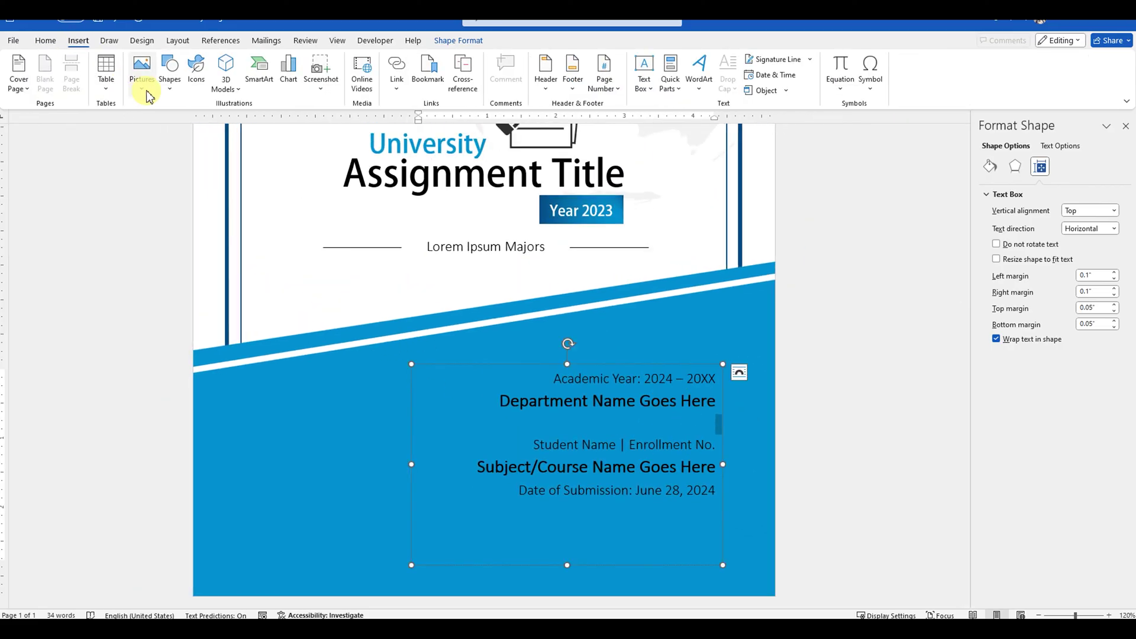
left_click(170, 83)
left_click(190, 121)
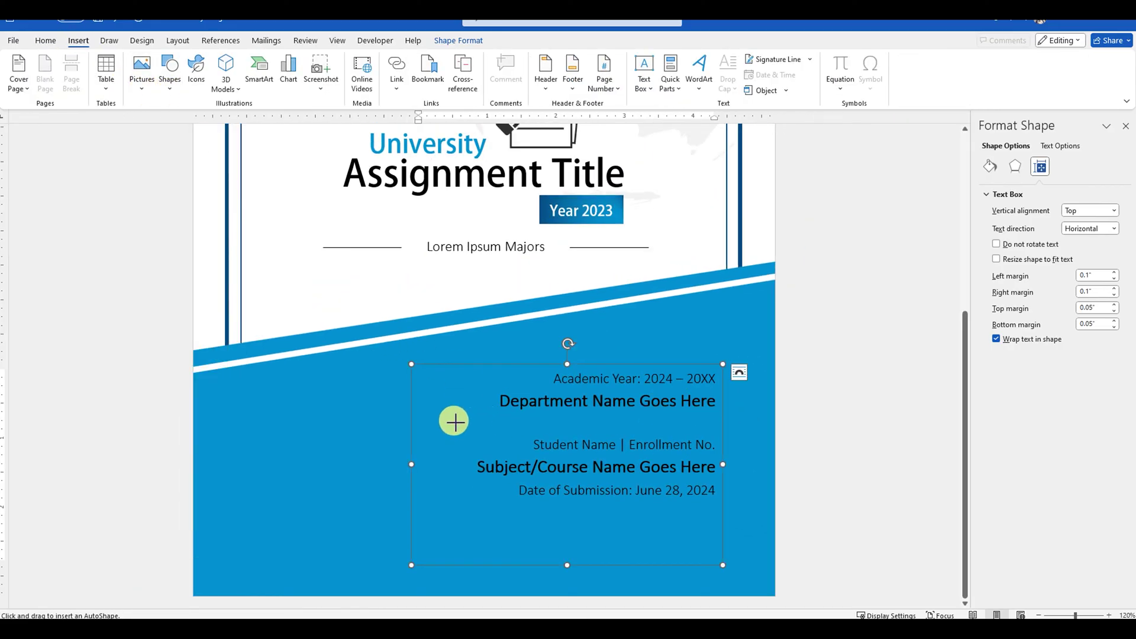
left_click_drag(473, 419, 711, 433)
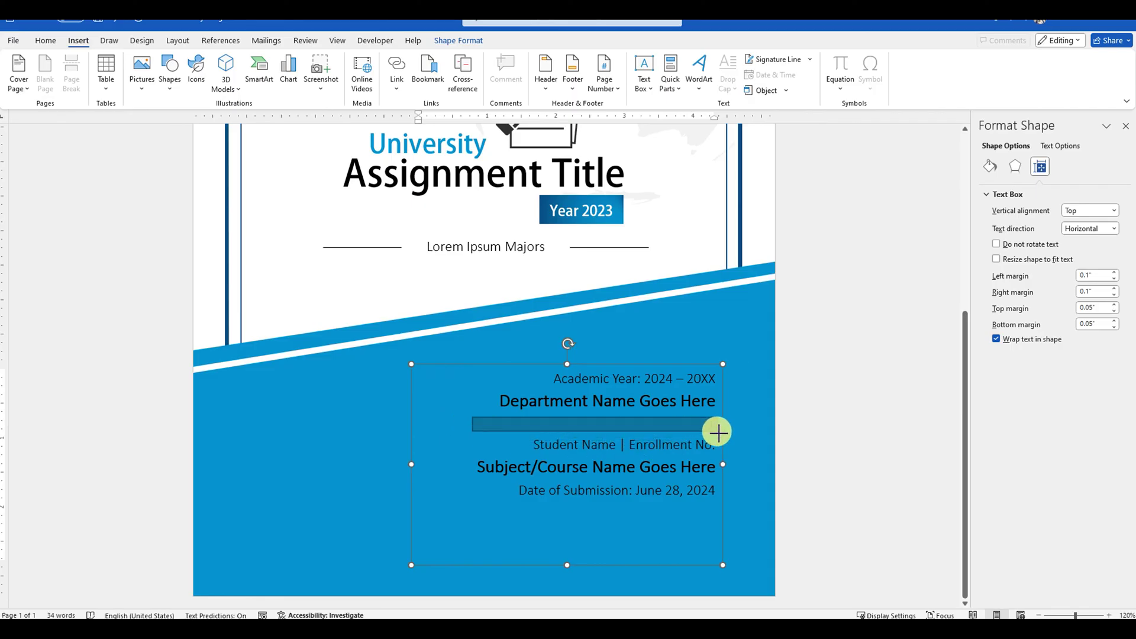
left_click_drag(718, 433, 717, 431)
Step: Set the divider rectangle's outline to No Outline
scroll(732, 460, "up", 2)
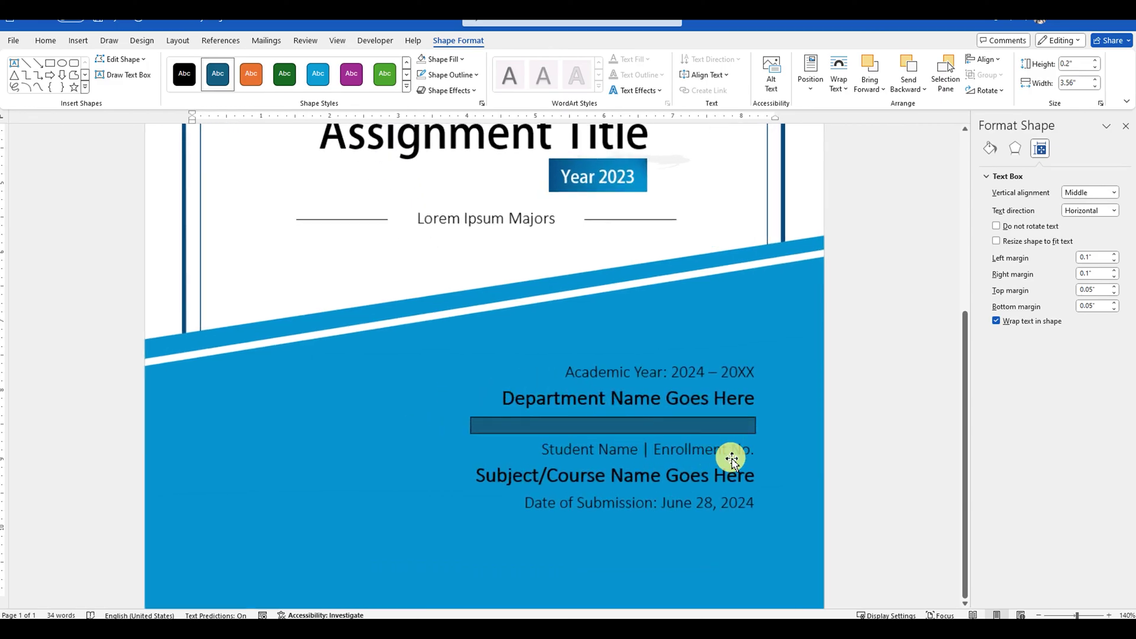
scroll(733, 460, "down", 1)
left_click(691, 403)
right_click(678, 396)
left_click(745, 420)
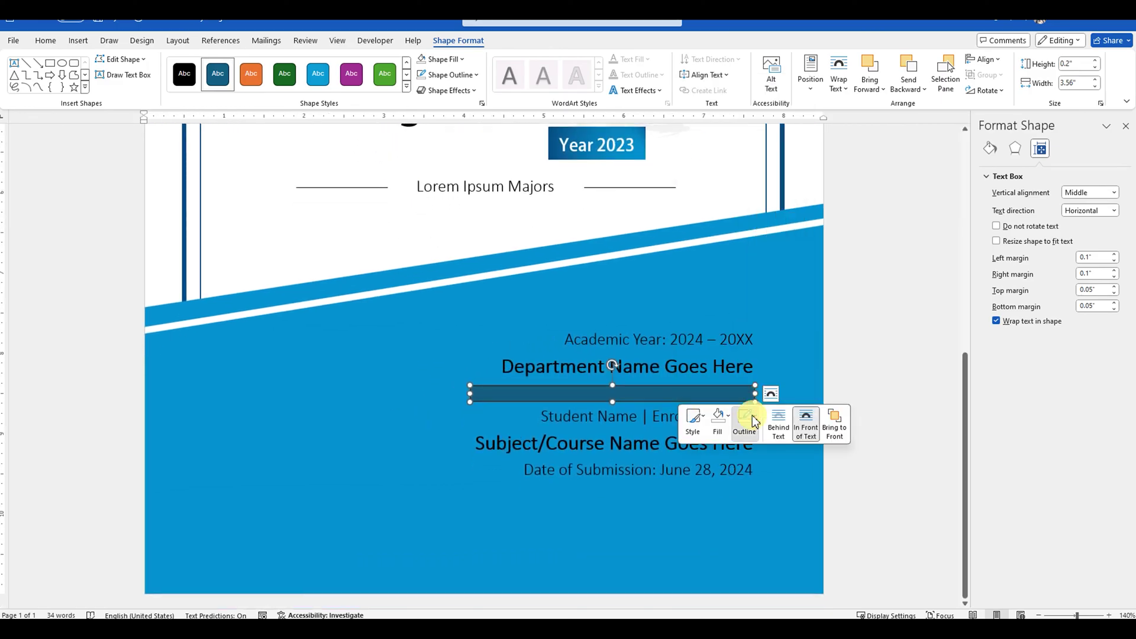
left_click(769, 313)
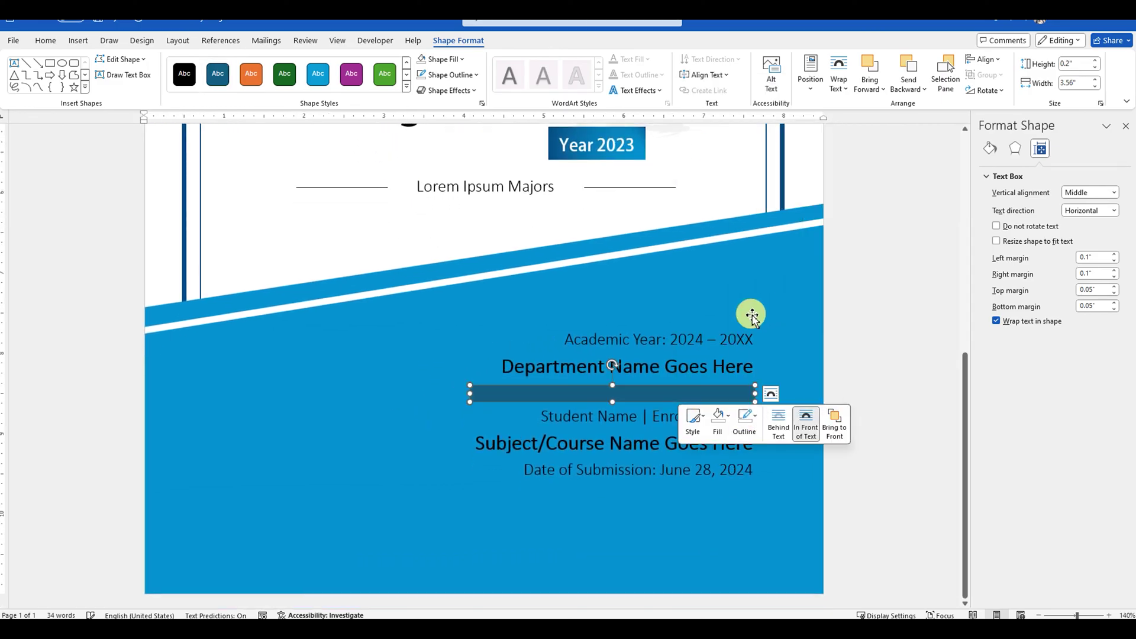
Step: Fill the divider with a Light upward diagonal-stripe pattern: lighter stripes on a blue background
right_click(680, 396)
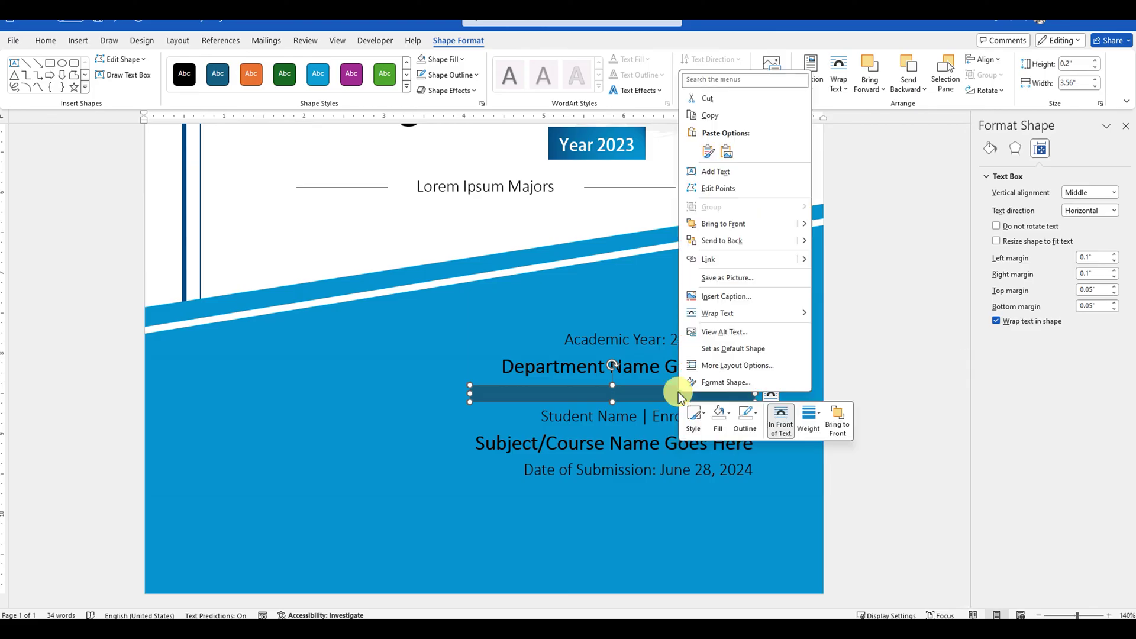
left_click(713, 383)
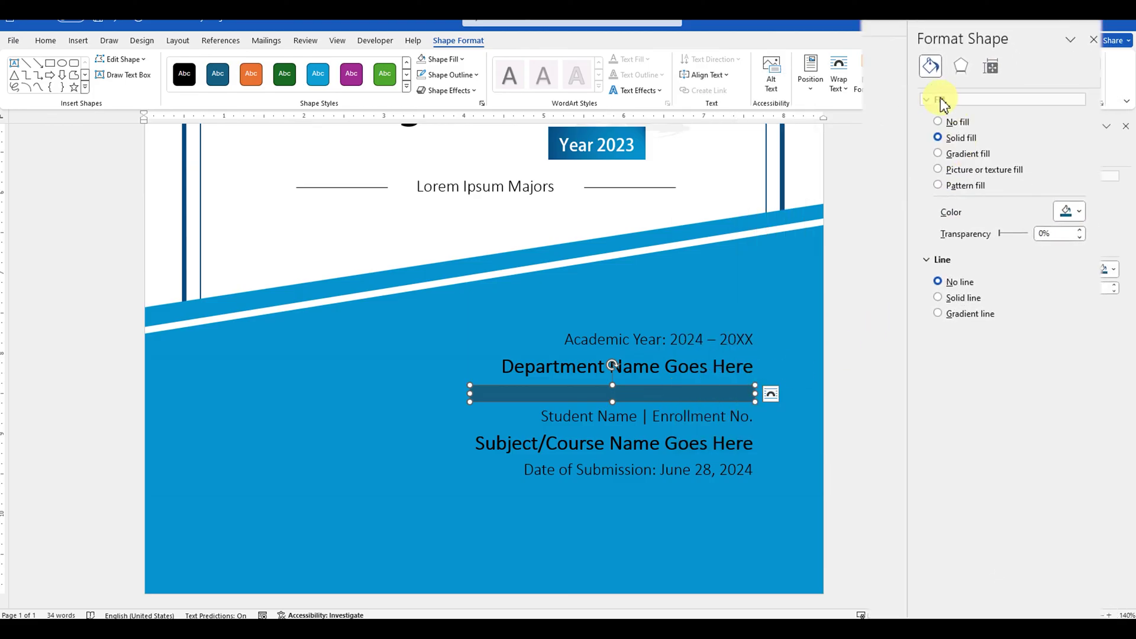
left_click(940, 186)
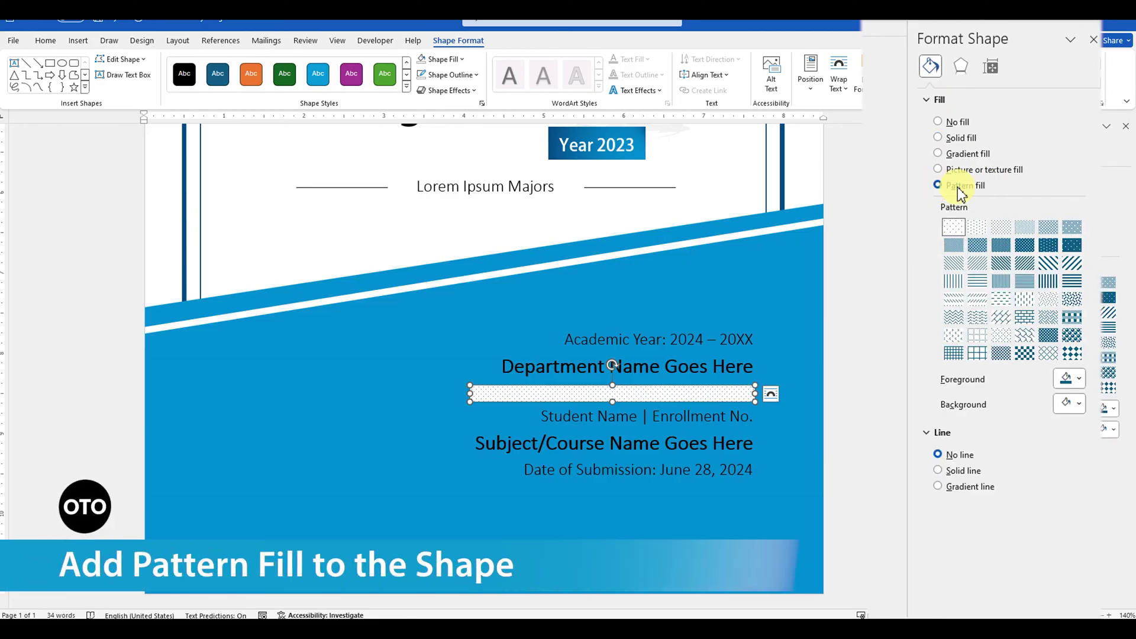
left_click(976, 264)
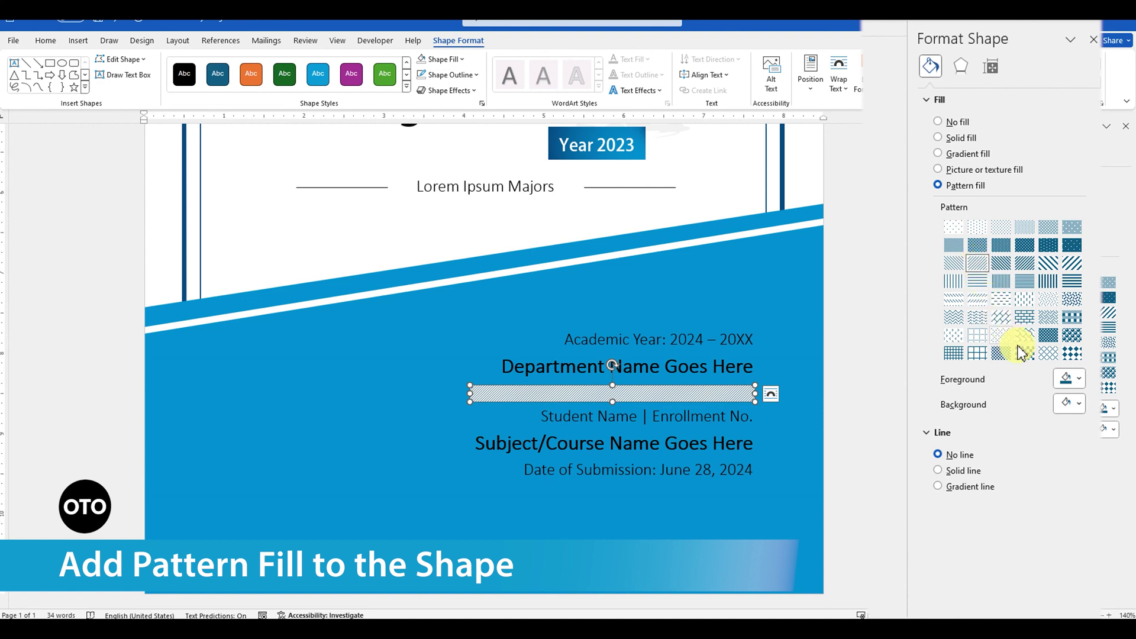
left_click(1081, 380)
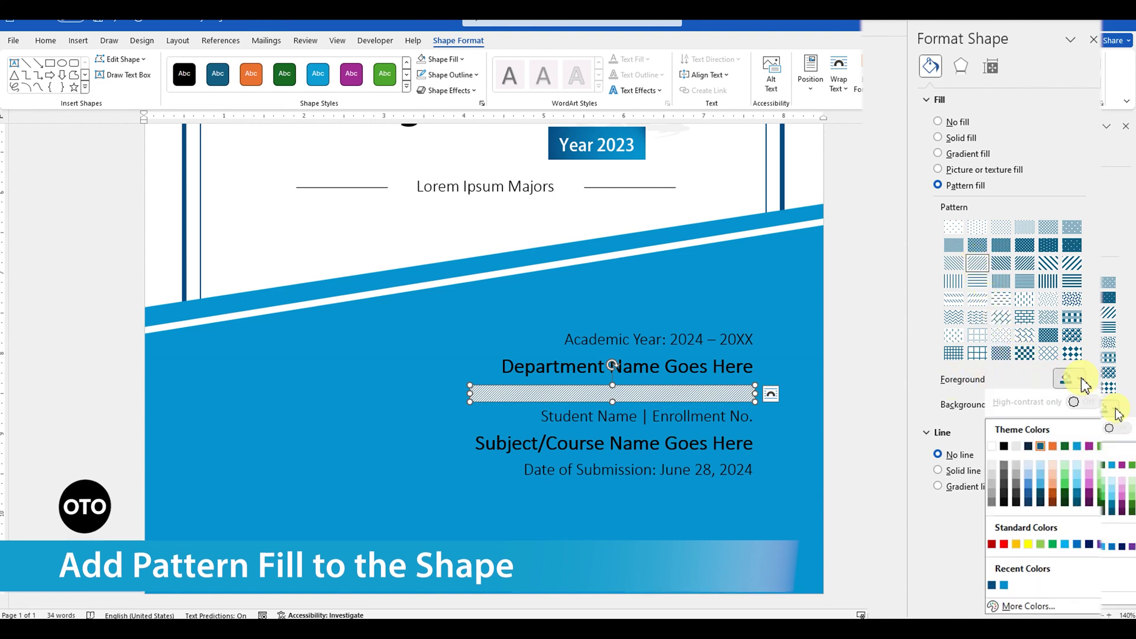
left_click(993, 478)
left_click(1082, 407)
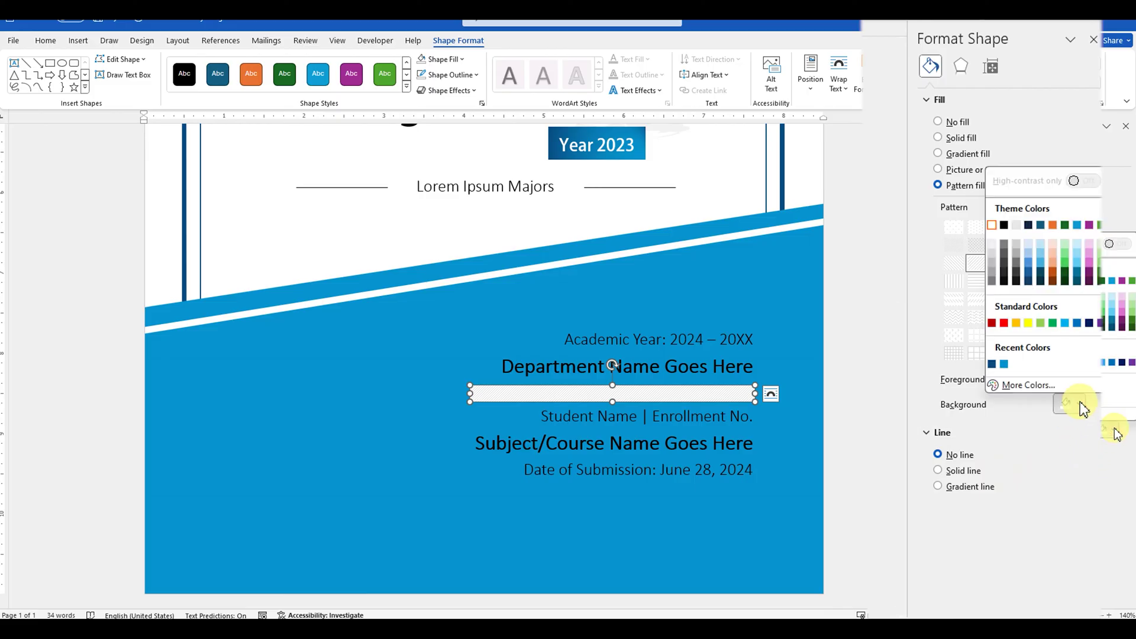
left_click(1005, 364)
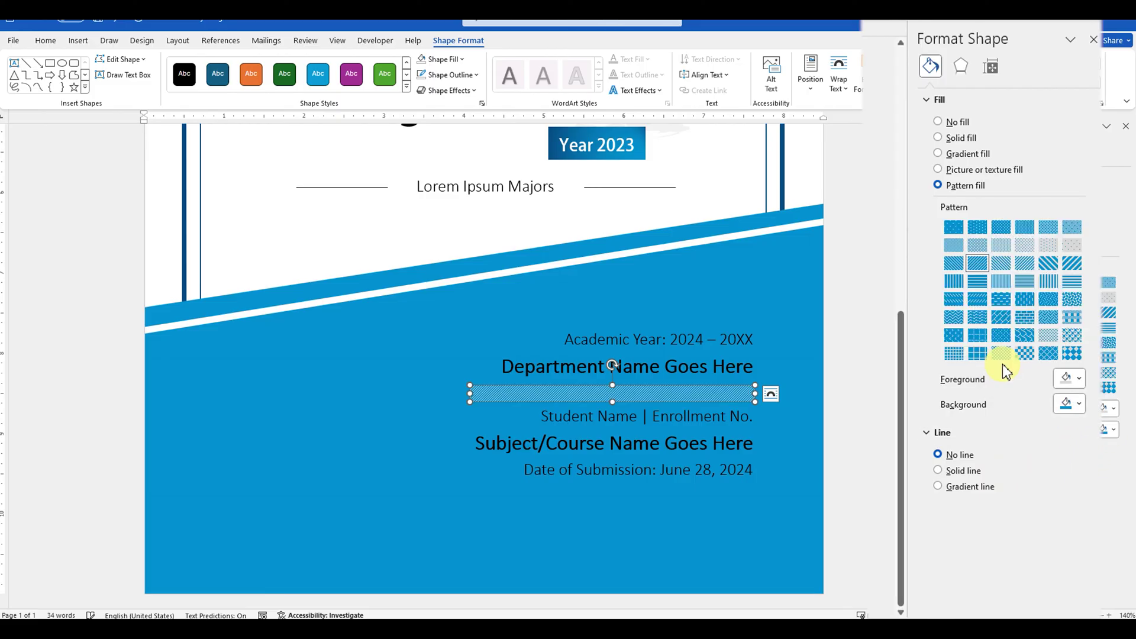
left_click(673, 379)
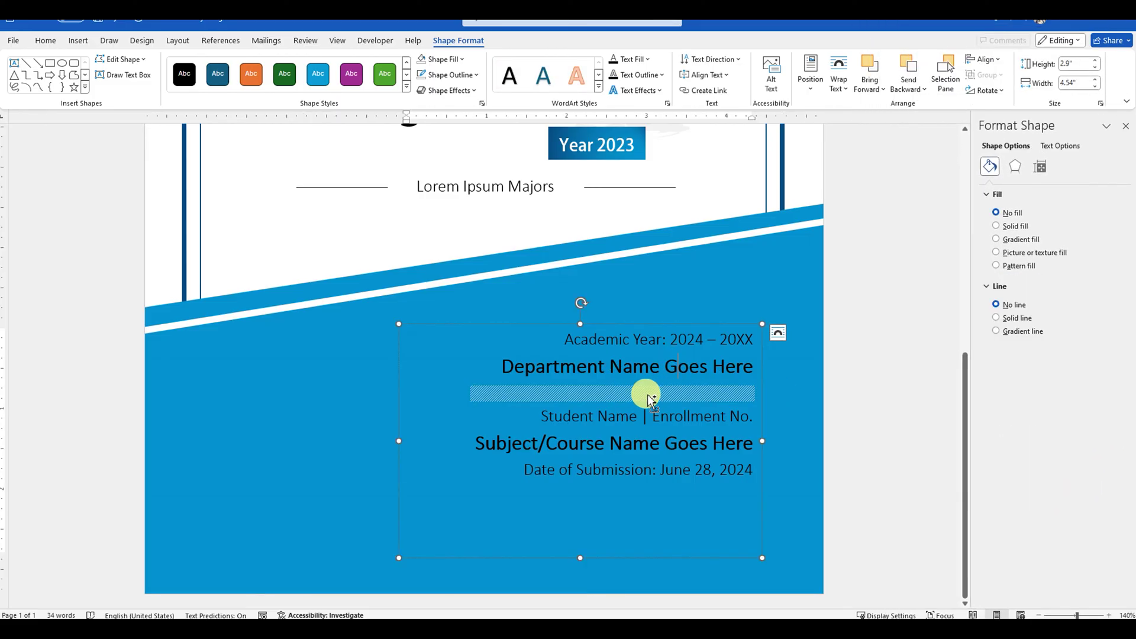
scroll(647, 396, "down", 8, "ctrl")
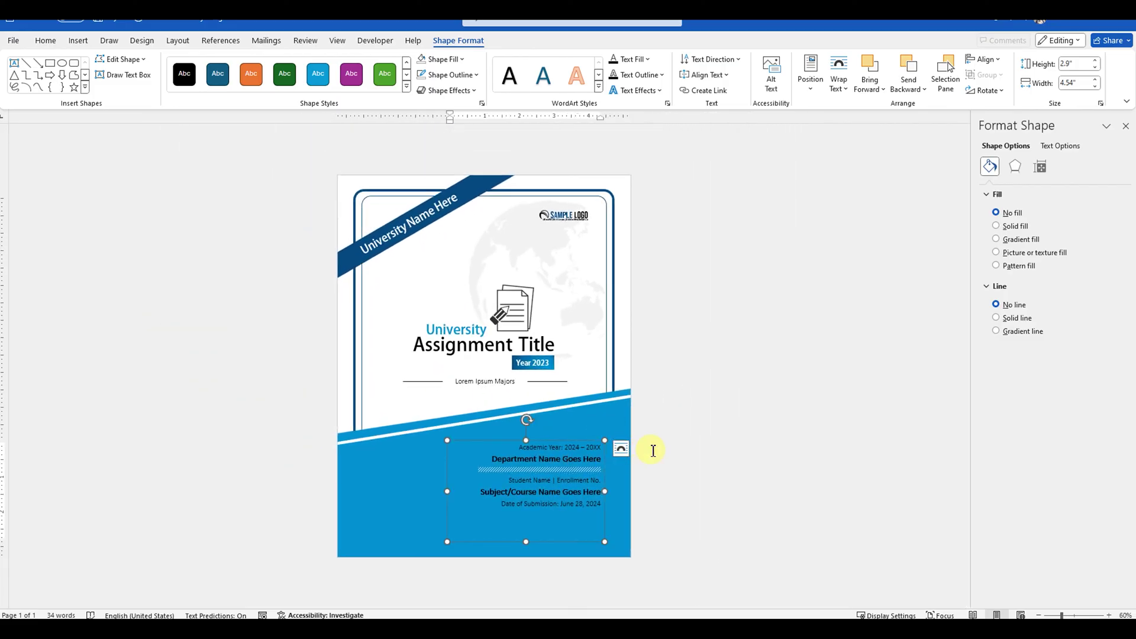
left_click(675, 449)
left_click(541, 454)
scroll(527, 450, "down", 1, "ctrl")
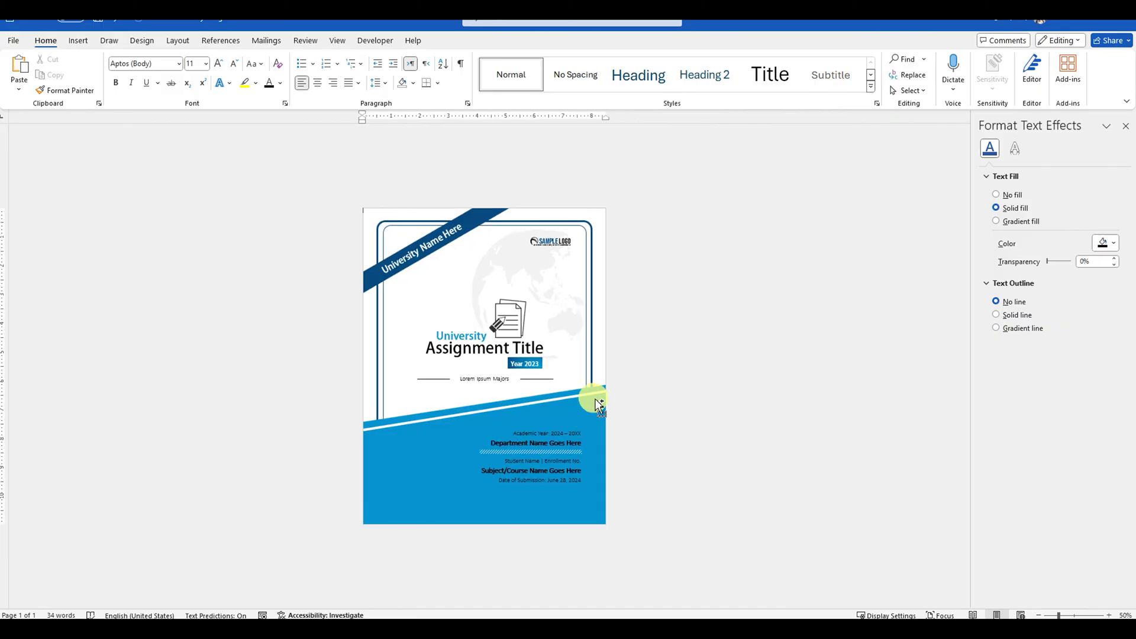
scroll(615, 404, "up", 1, "ctrl")
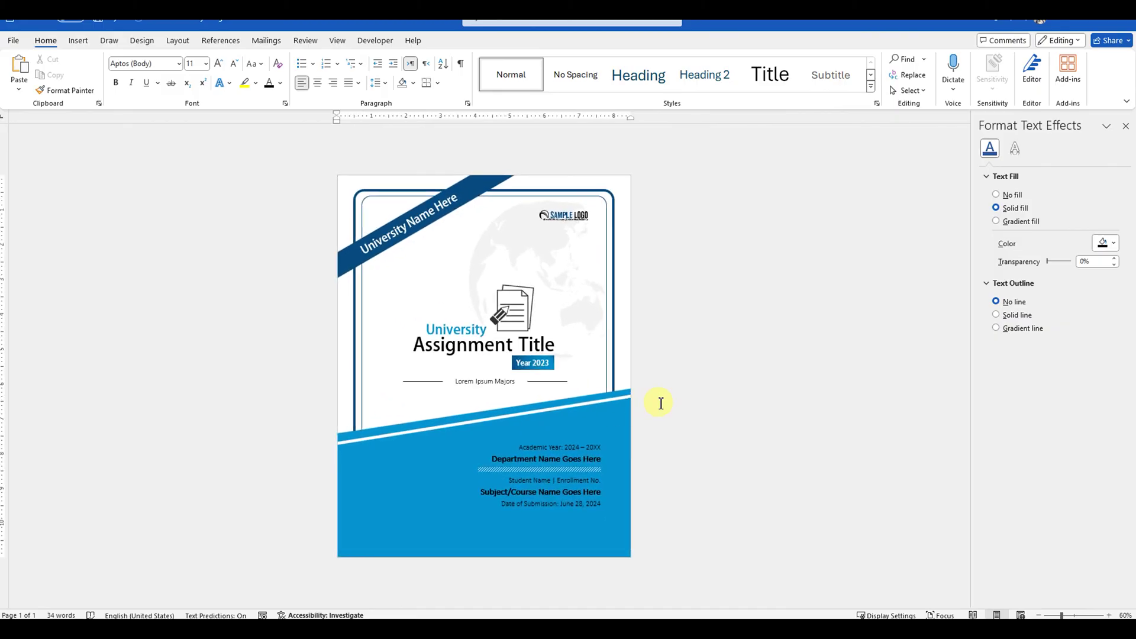